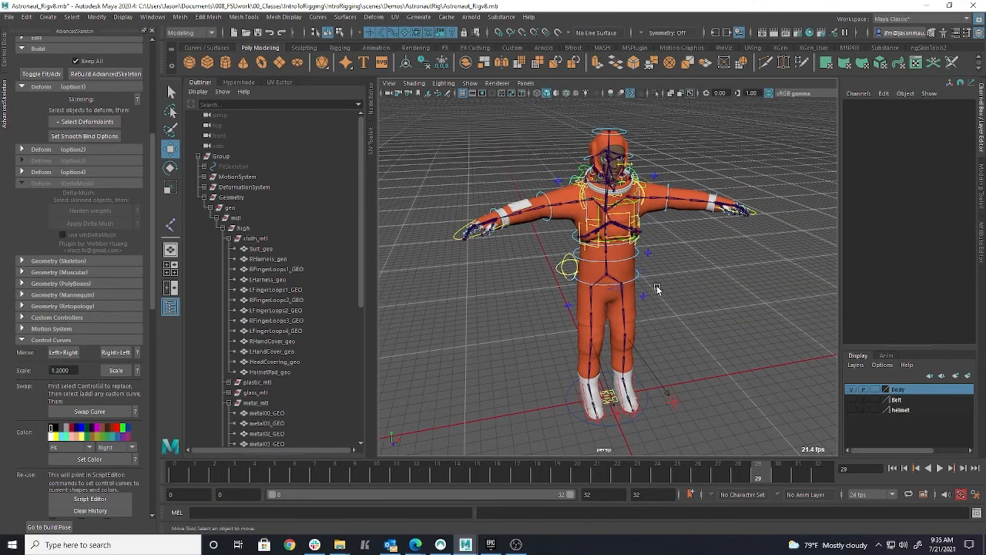
Inspect the orange suit and the right boot by selecting each mesh in the view, and clear the selection
click(550, 199)
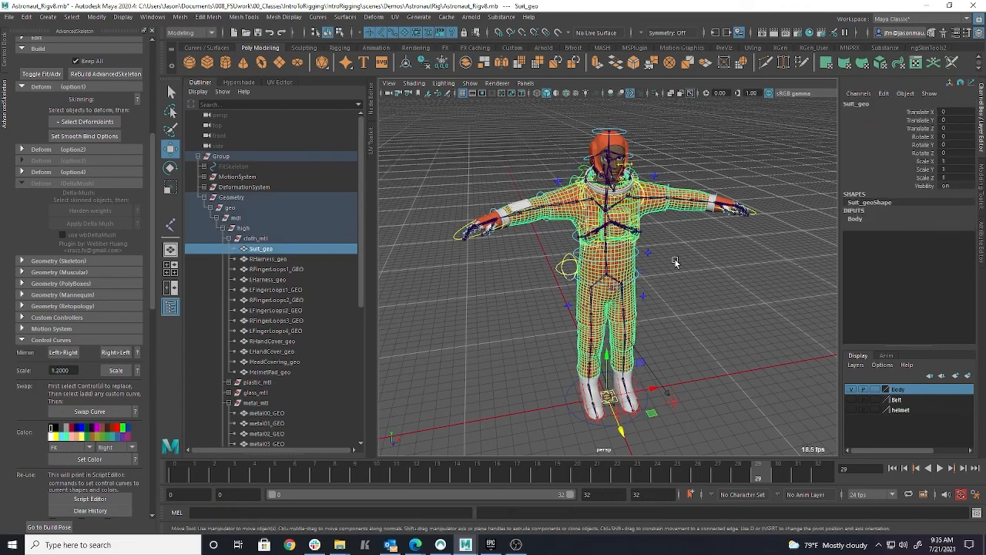
alt+drag(681, 302, 706, 295)
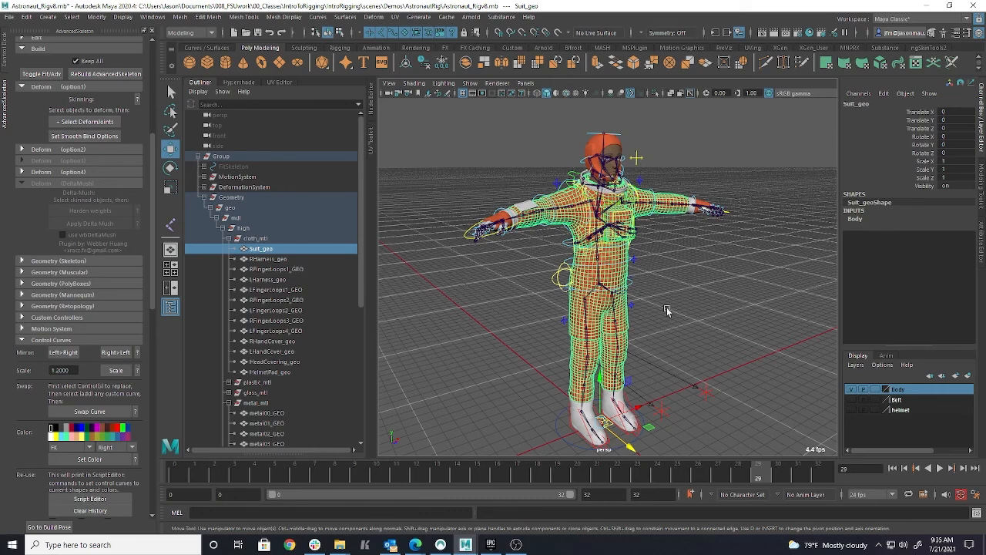
click(685, 275)
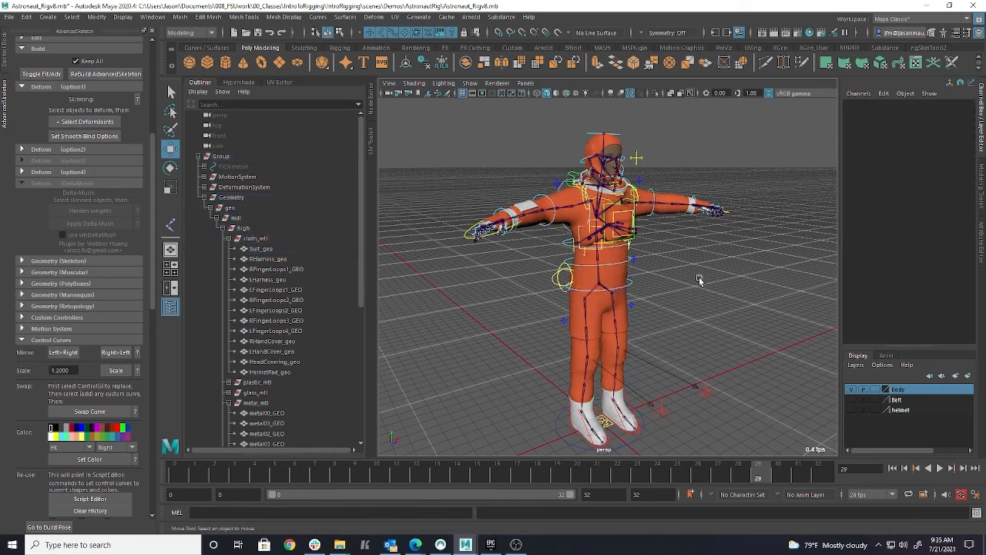
scroll(612, 347, up, 3)
scroll(704, 345, down, 3)
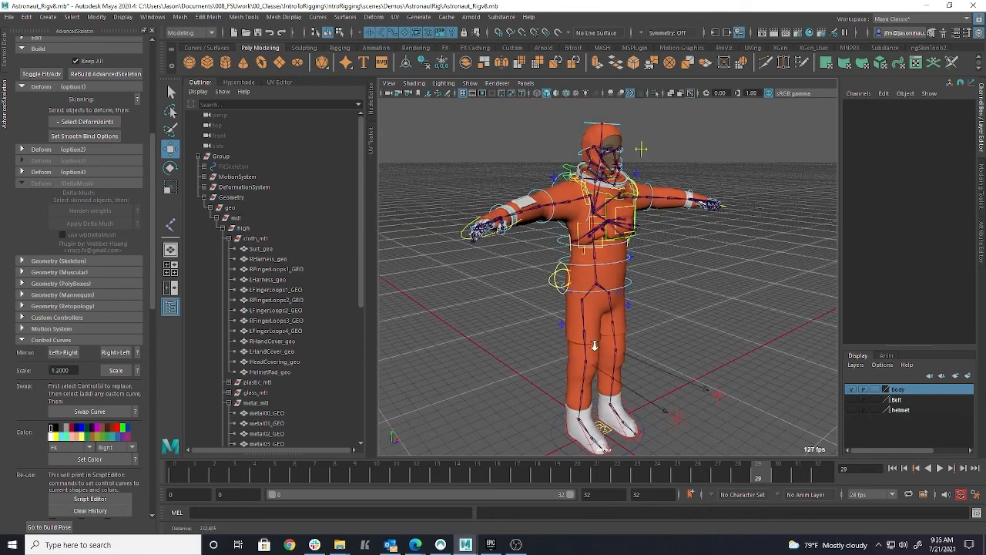
click(569, 398)
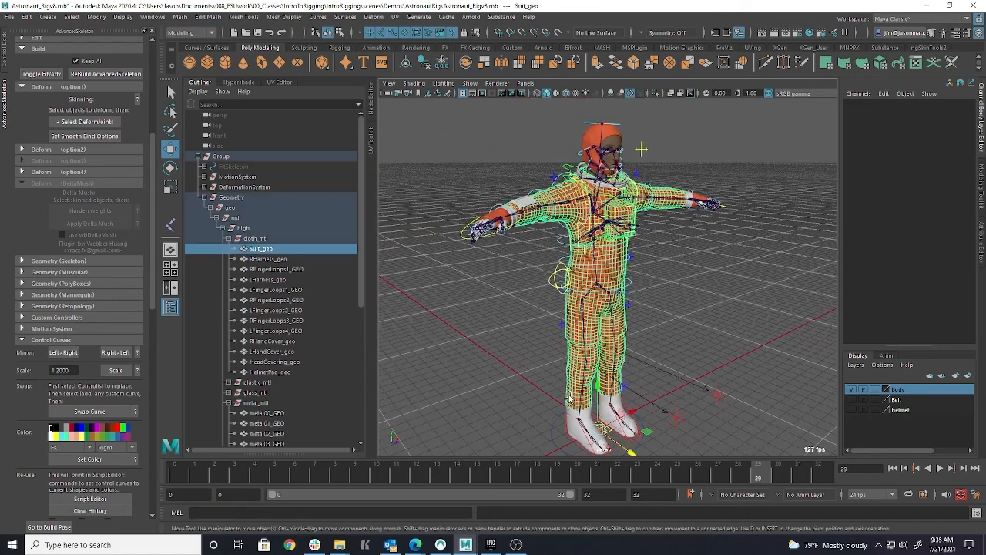
click(569, 421)
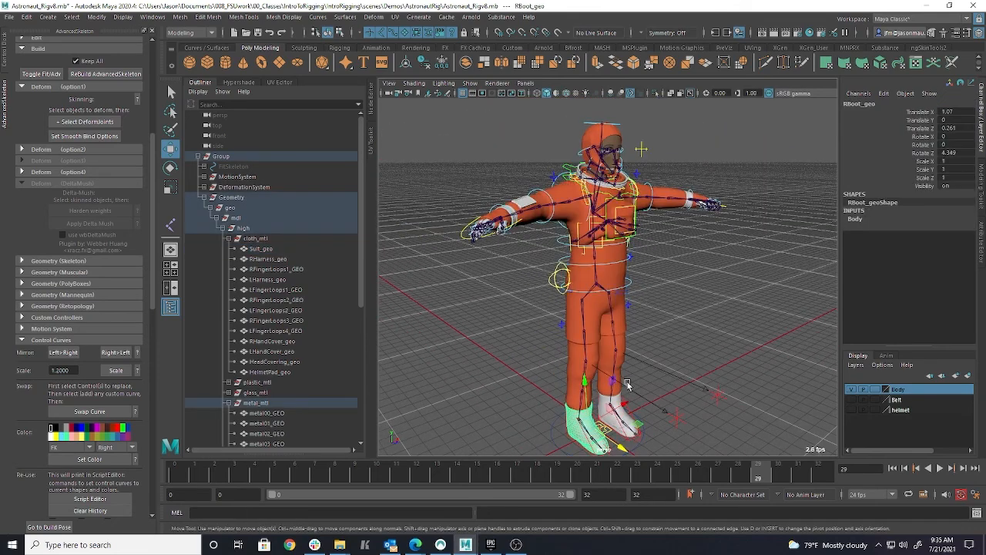
click(547, 343)
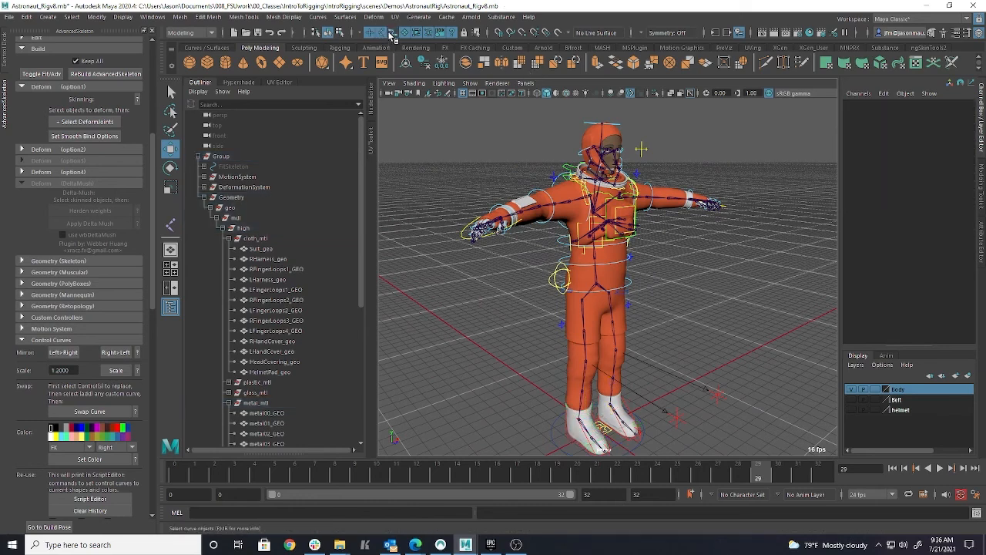
Hide the NURBS curves in the viewport so only the astronaut's meshes and joints are displayed
click(470, 85)
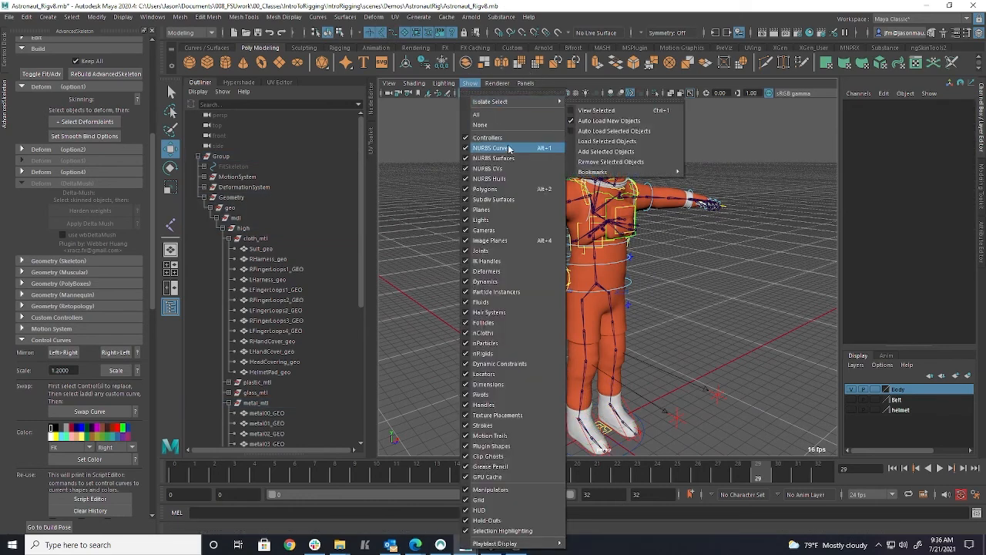
click(493, 150)
alt+drag(700, 259, 666, 268)
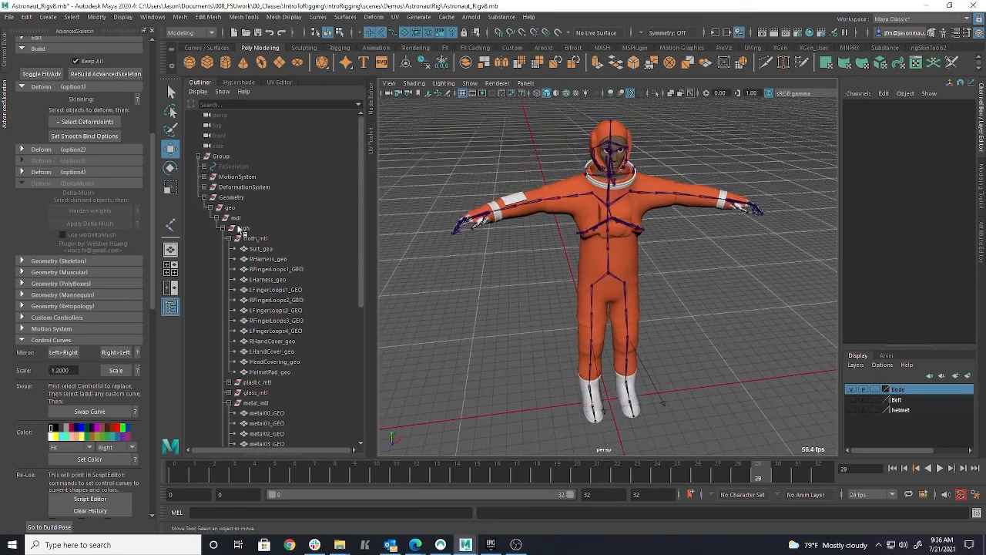
Expand the DeformationSystem group and the entire Root_M joint hierarchy, and look through its joints
click(204, 188)
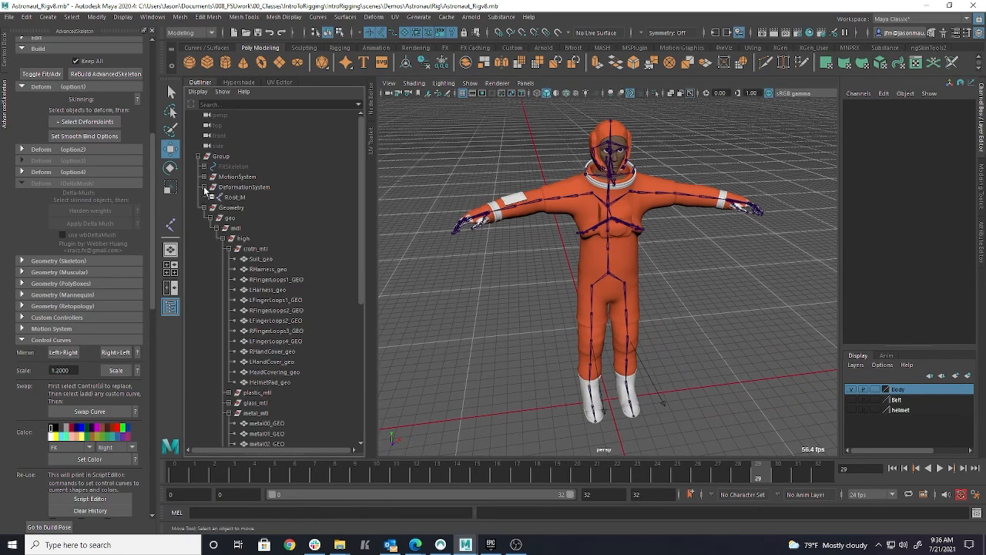
shift+click(209, 197)
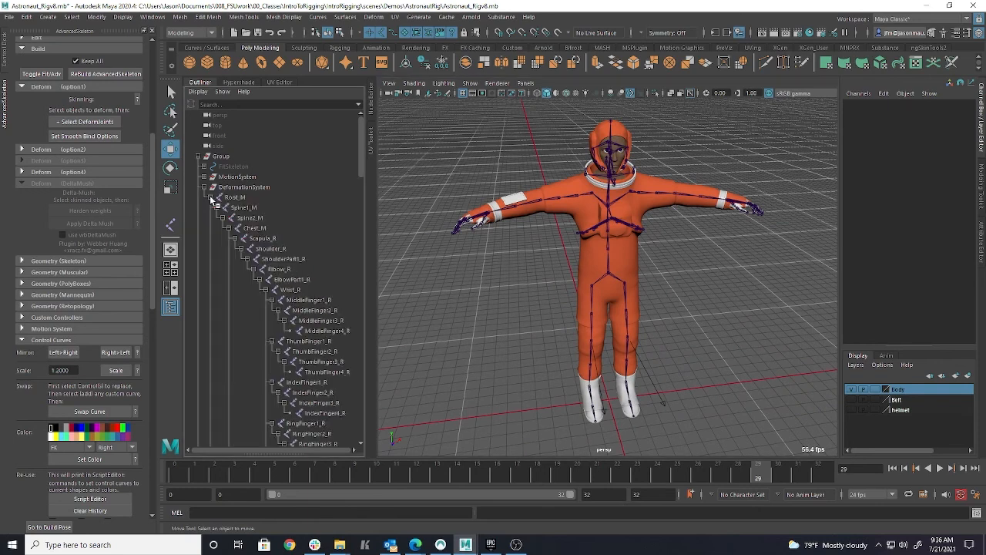
scroll(344, 245, down, 10)
scroll(345, 245, down, 15)
scroll(339, 241, up, 10)
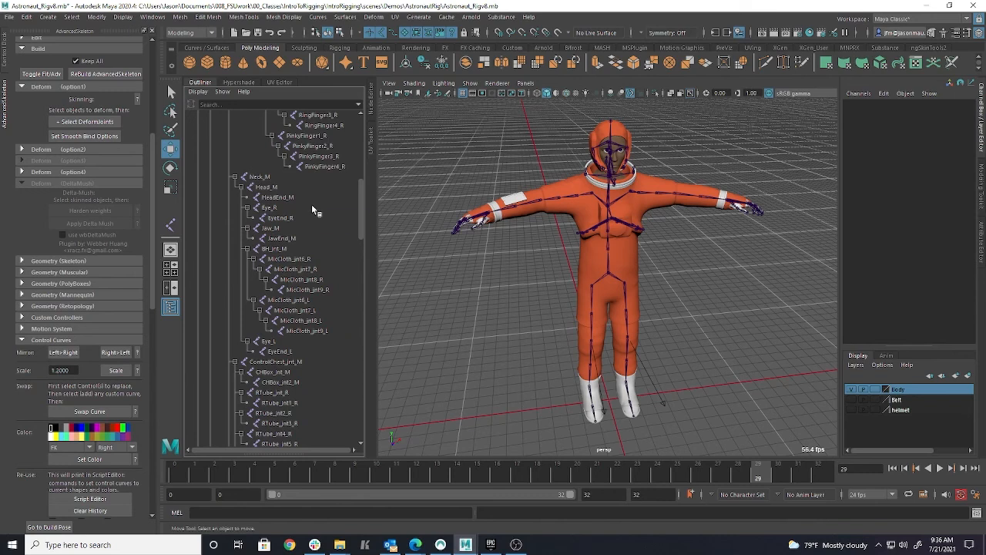
Select the suit mesh together with the right and left boots in the view
scroll(713, 219, up, 3)
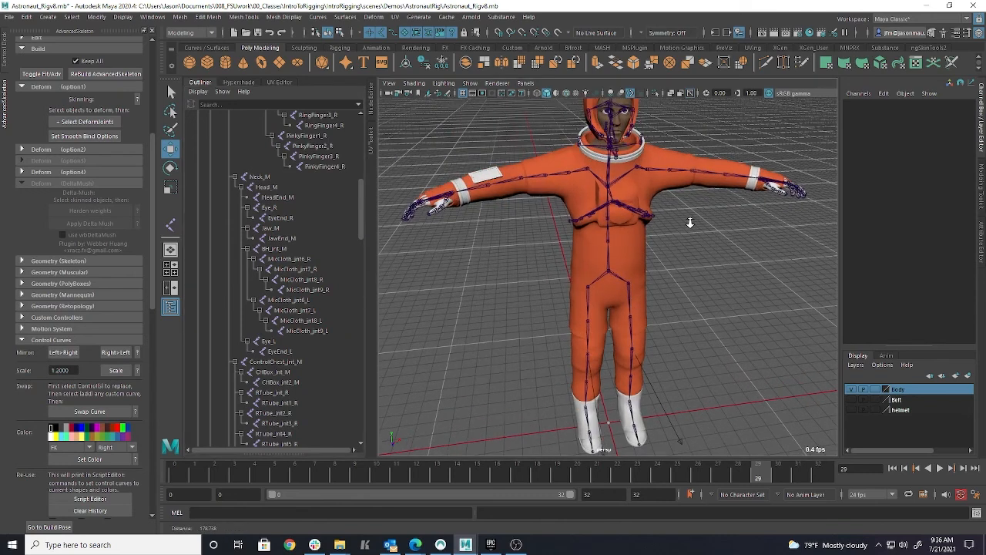
click(549, 156)
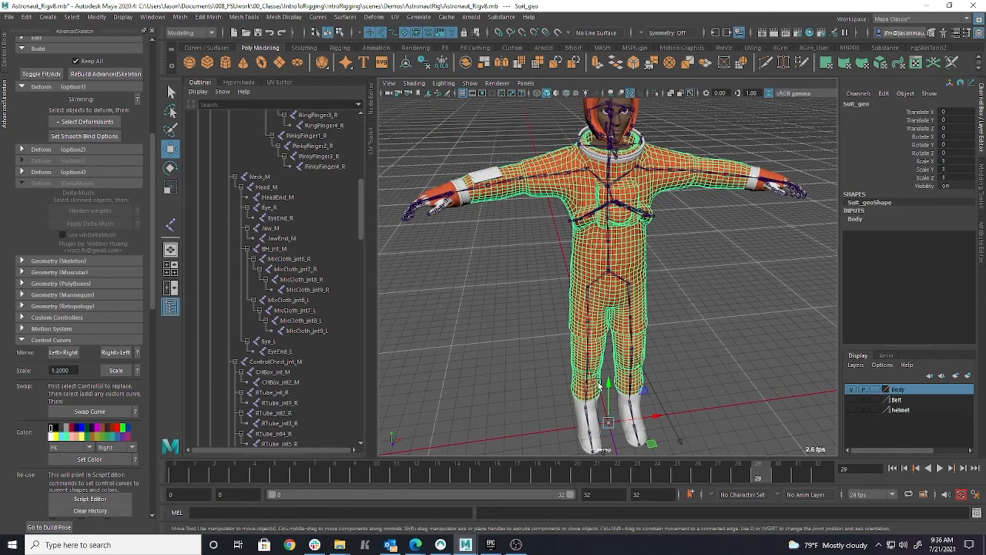
click(583, 408)
click(620, 402)
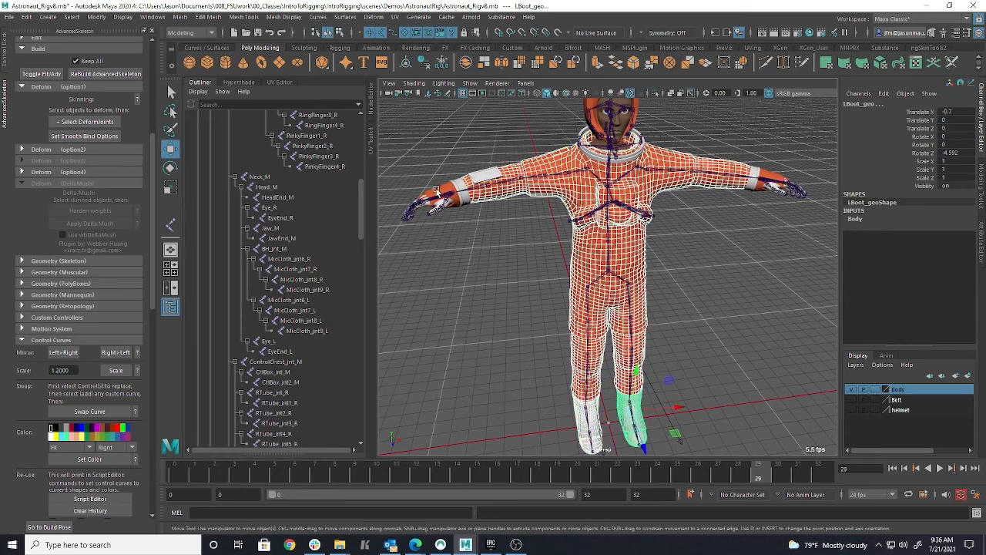
Examine how the joints sit inside the suit around the collar, shoulders, chest and right arm, and clear the selection
alt+drag(676, 171, 704, 196)
alt+right_drag(633, 207, 725, 225)
alt+middle_drag(725, 224, 664, 331)
alt+drag(664, 332, 689, 288)
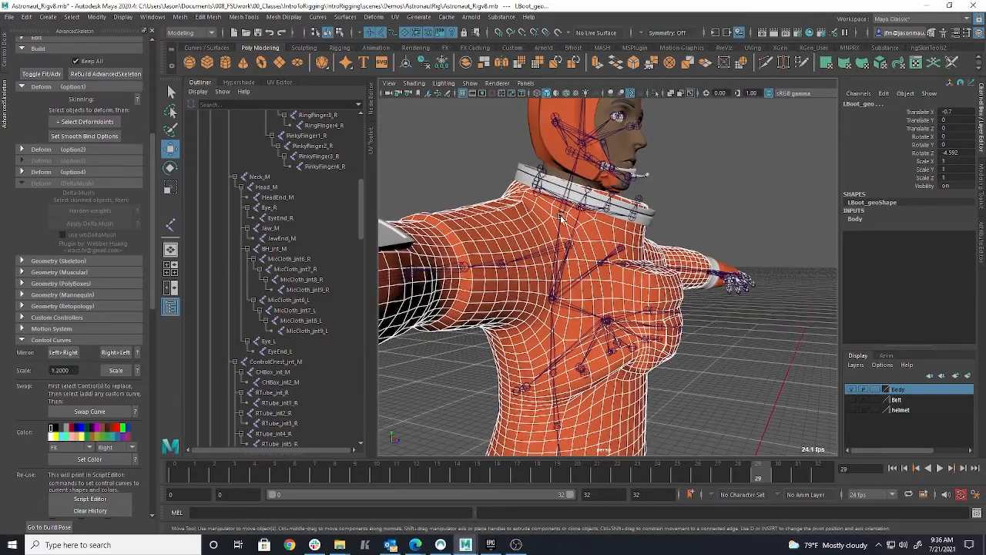
mouse_move(651, 245)
alt+mouse_down()
mouse_move(616, 248)
mouse_move(670, 253)
mouse_move(649, 265)
mouse_move(644, 256)
alt+mouse_up()
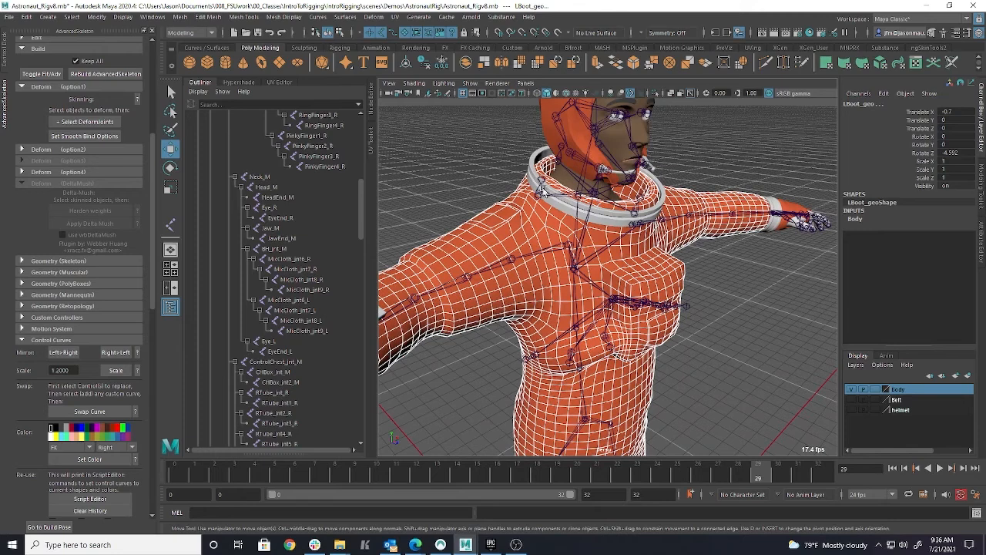
alt+drag(607, 243, 608, 201)
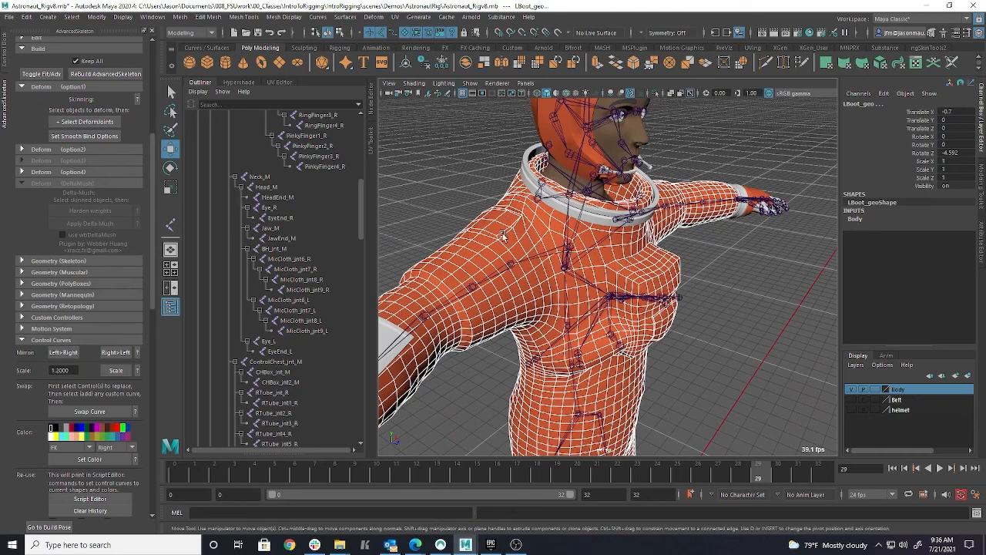
alt+drag(674, 245, 637, 230)
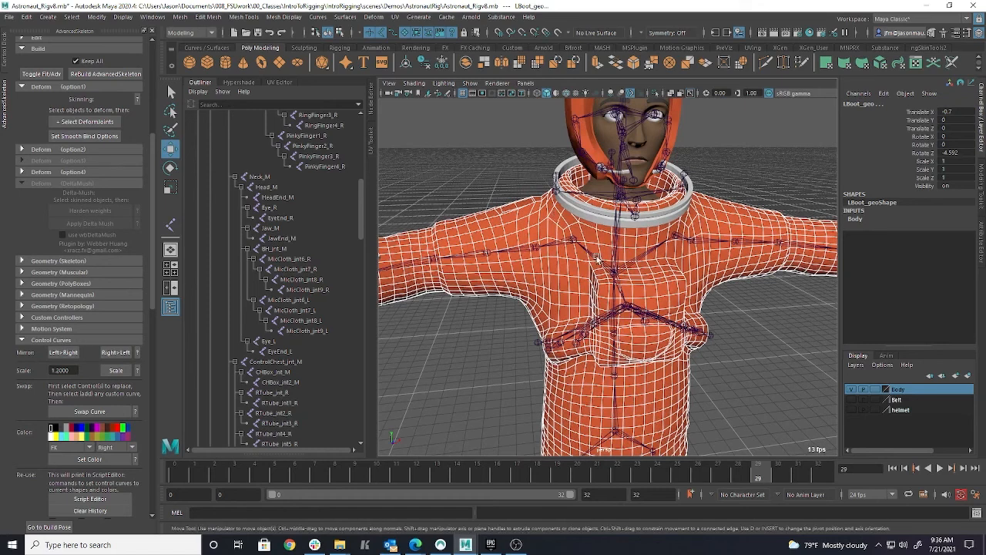
alt+drag(490, 248, 544, 262)
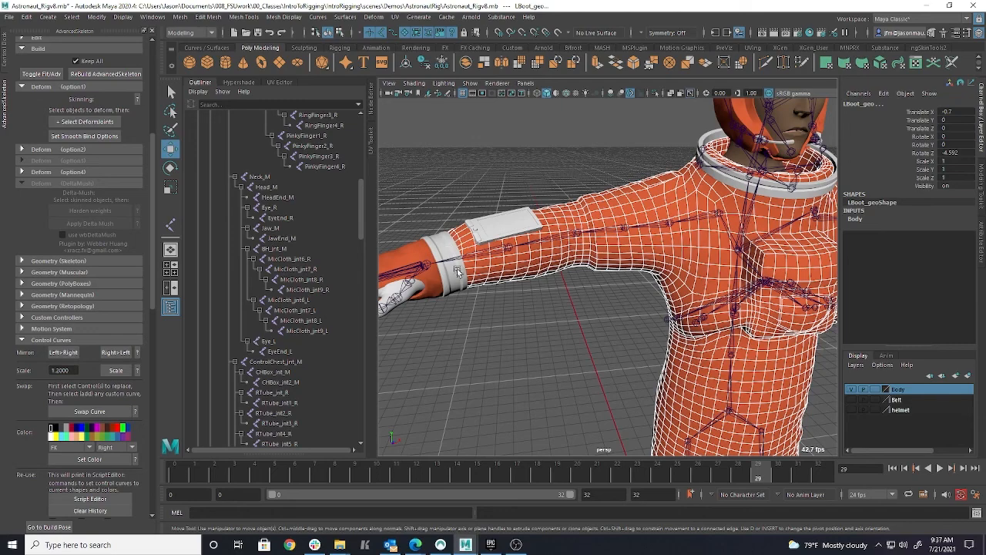
alt+drag(740, 282, 684, 269)
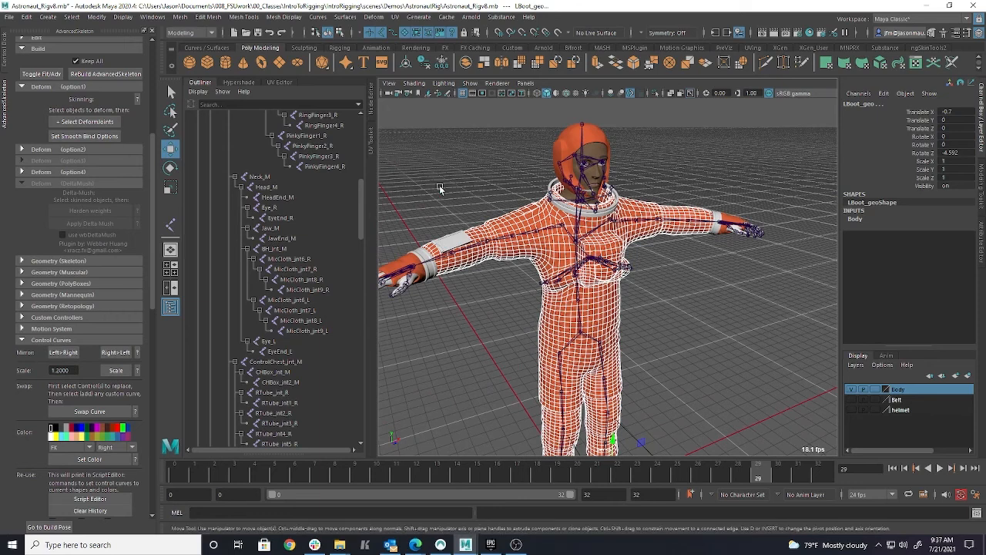
click(457, 209)
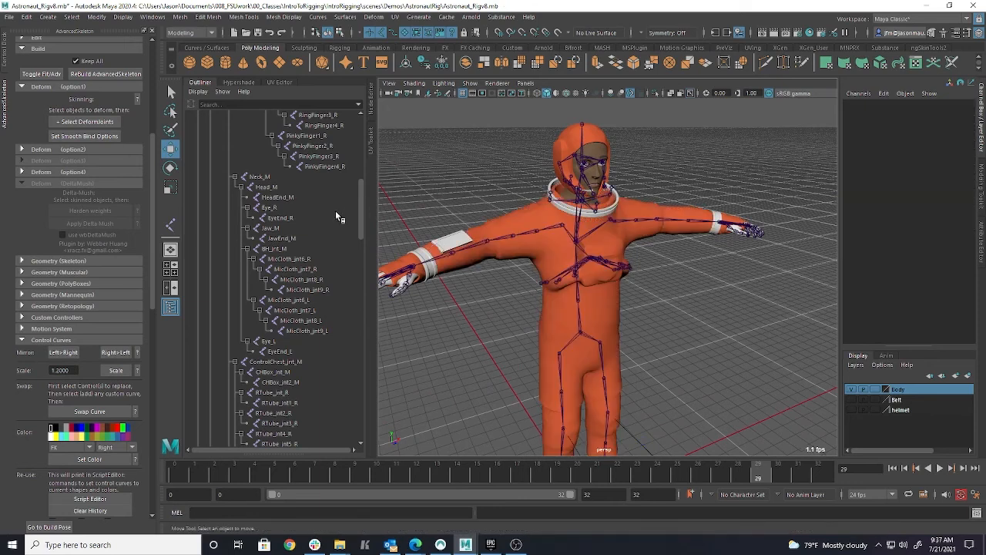
Collapse the finger joints under Wrist_R and the head joints under Neck_M in the hierarchy
scroll(322, 235, up, 5)
scroll(325, 225, up, 5)
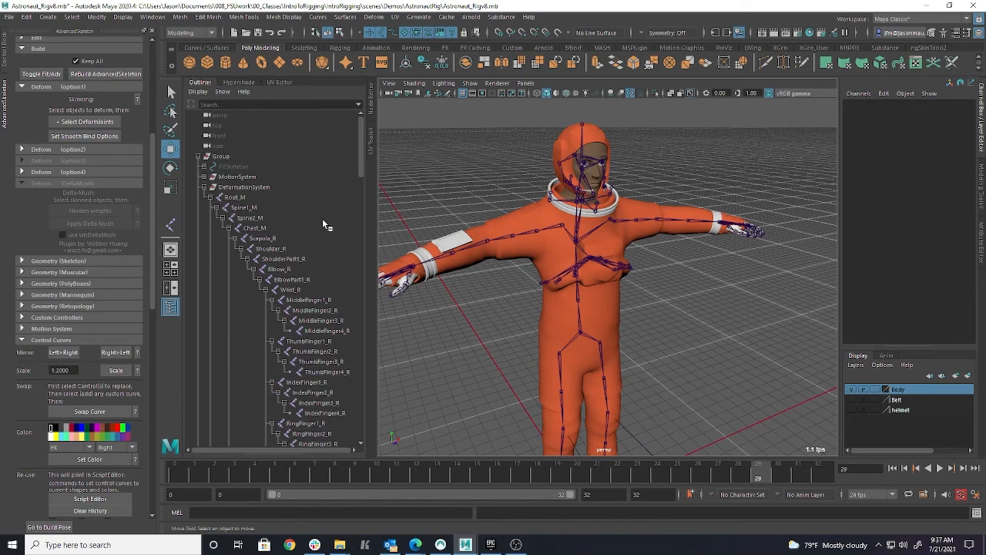
click(265, 290)
scroll(296, 316, down, 5)
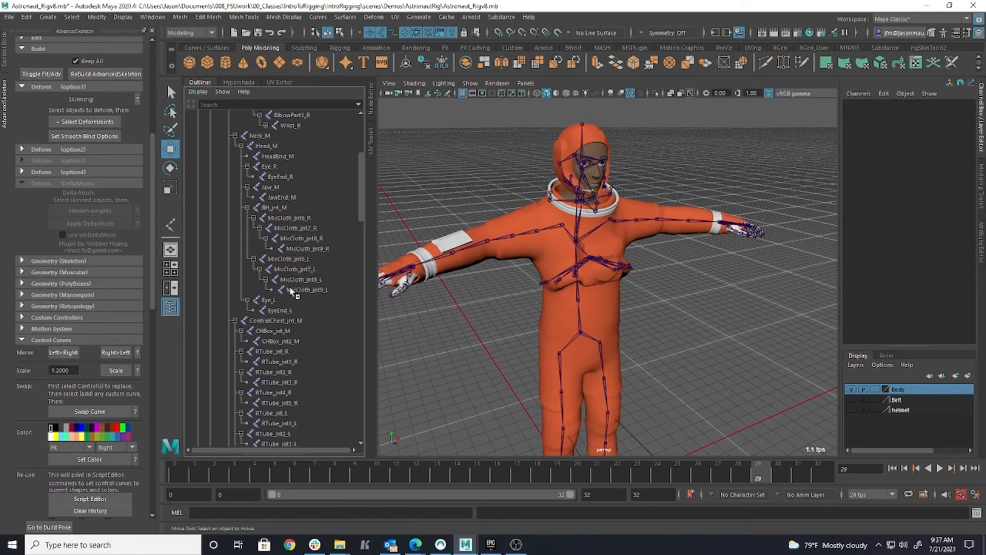
click(235, 136)
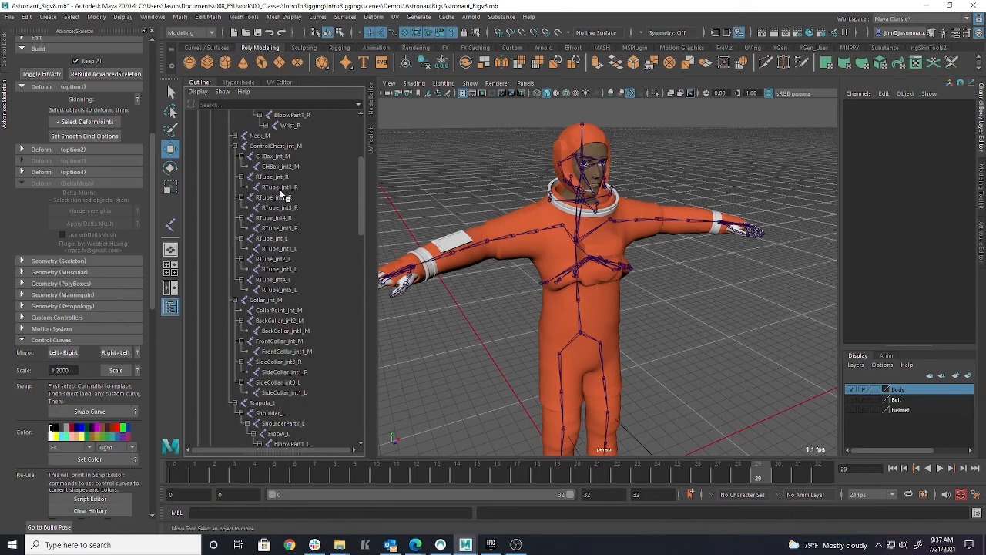
Check the ControlChest_jnt_M and Collar_jnt_M chains by selecting each, and collapse the finger joints under Wrist_L
click(276, 146)
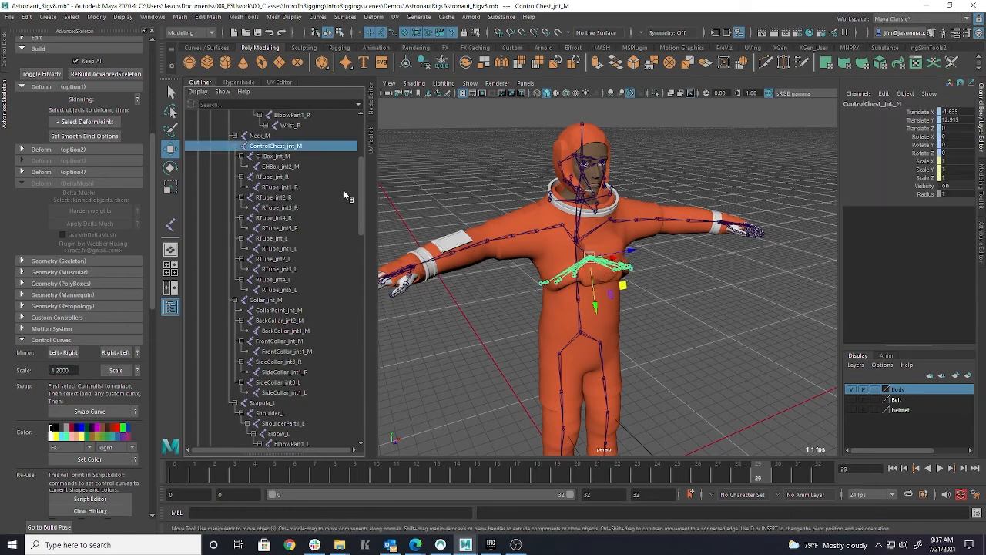
click(282, 300)
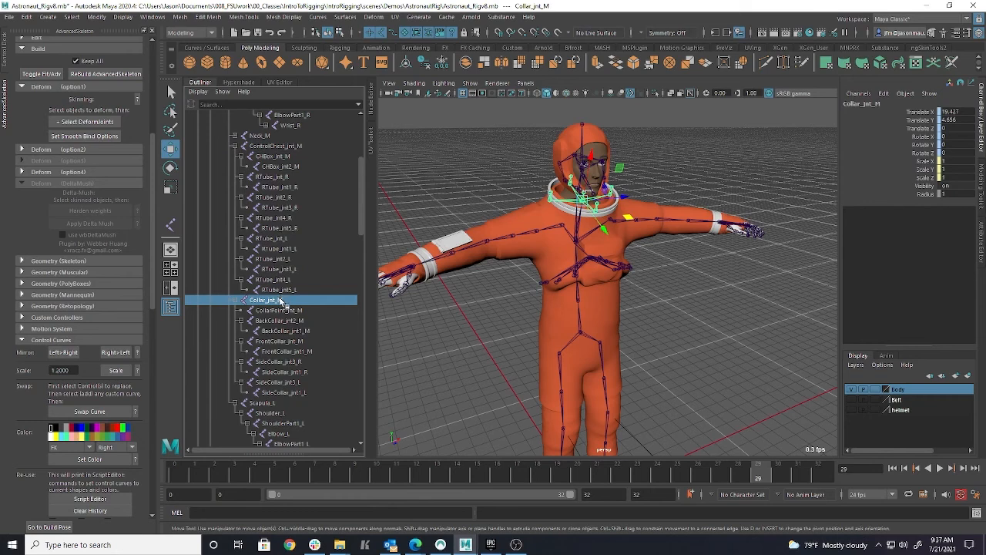
scroll(282, 300, down, 8)
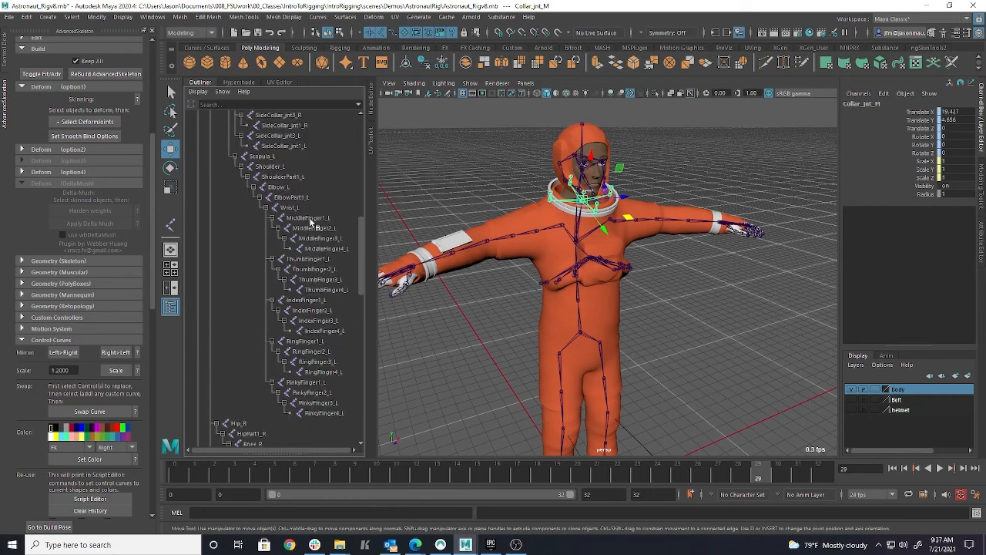
click(266, 208)
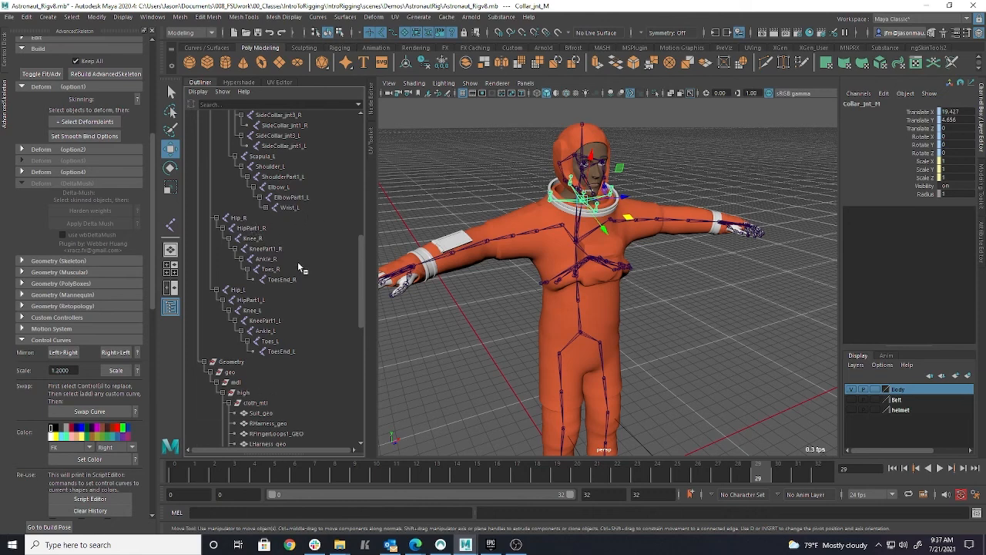
Select both legs' joints from Hip to Toes, leaving out ToesEnd_R and ToesEnd_L
scroll(300, 277, up, 10)
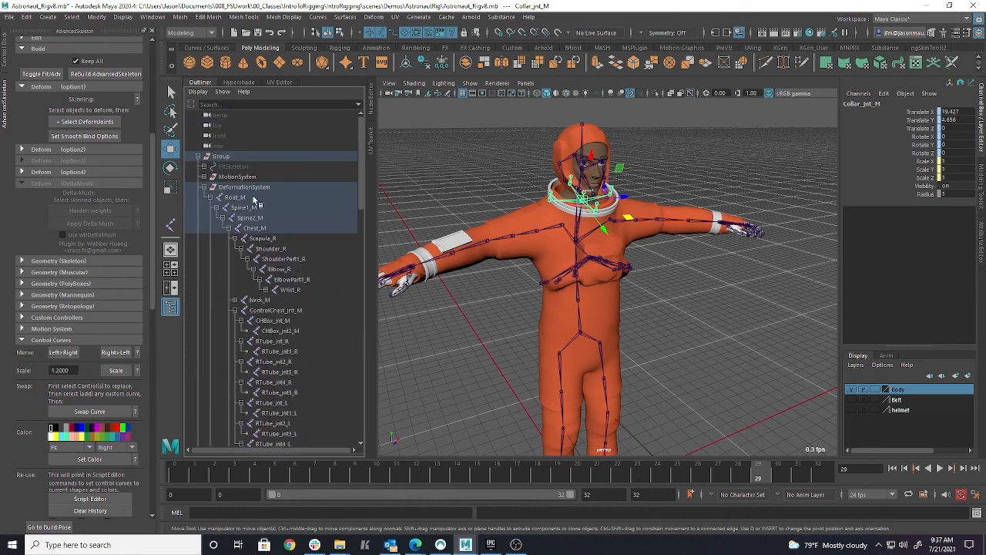
scroll(302, 292, down, 10)
click(293, 269)
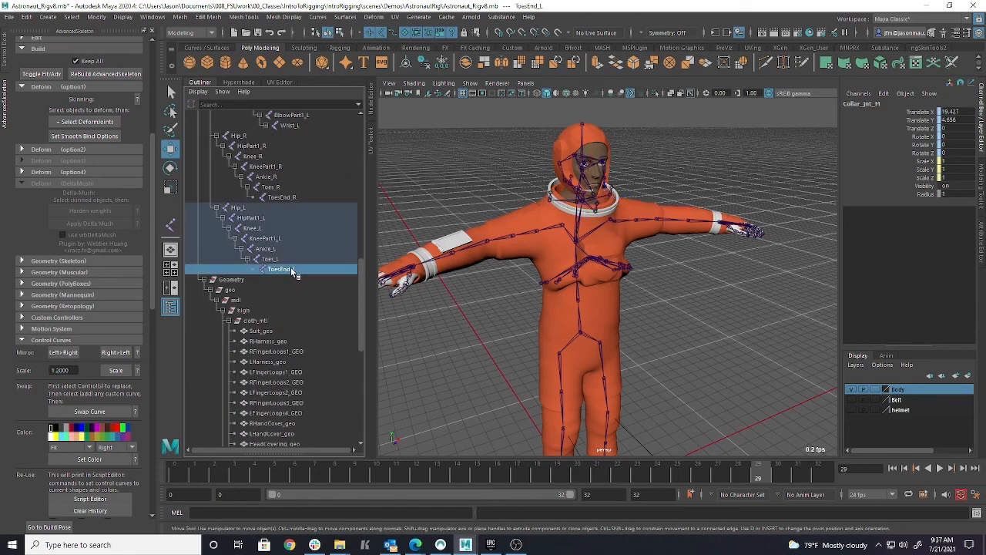
drag(278, 260, 249, 137)
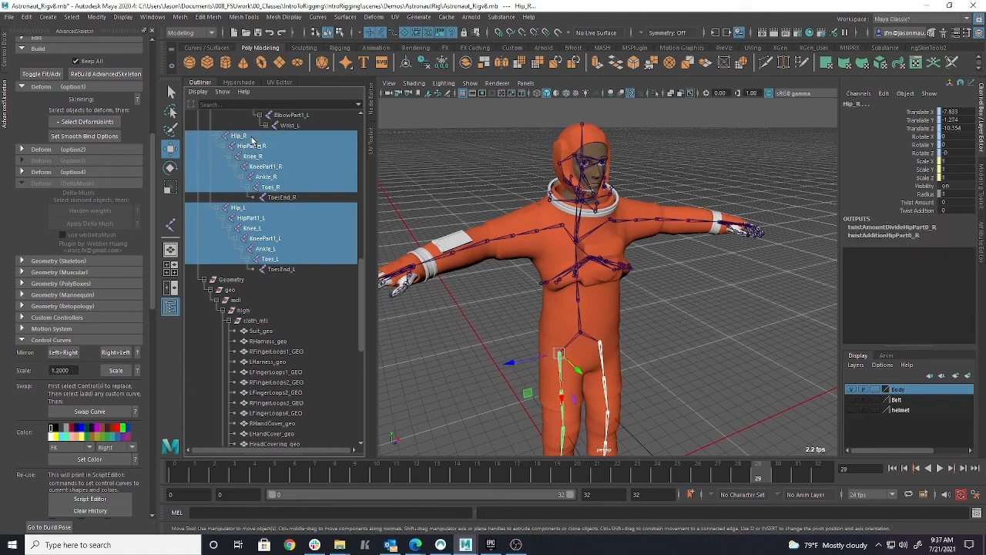
Add the left arm joints from Wrist_L up to Scapula_L, plus SideCollar_jnt3_L, to the selection
scroll(310, 202, up, 3)
scroll(310, 202, up, 3)
drag(292, 296, 288, 221)
Add SideCollar_jnt3_R, FrontCollar_jnt_M, BackCollar_jnt2_M and Collar_jnt_M to the joint selection
ctrl+click(290, 199)
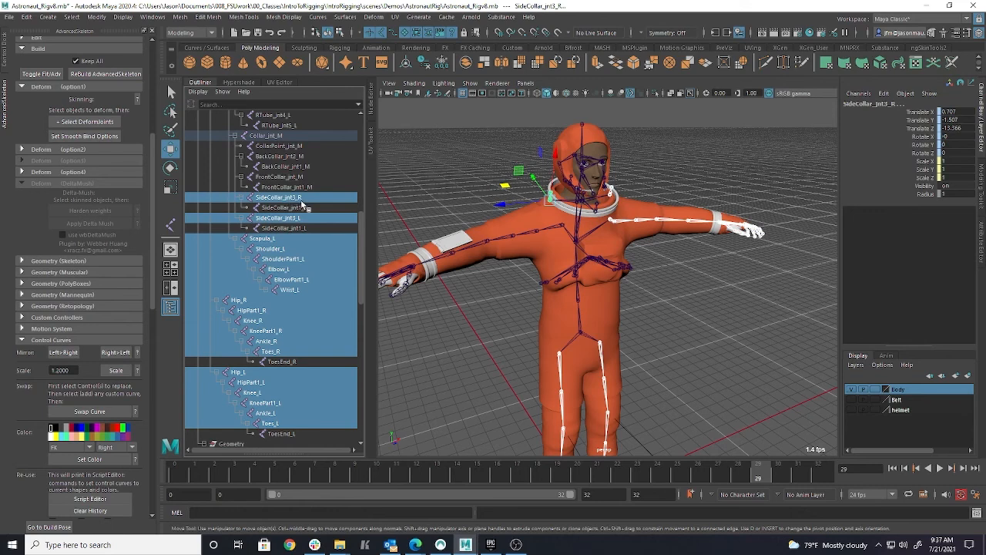
ctrl+click(281, 178)
ctrl+click(285, 157)
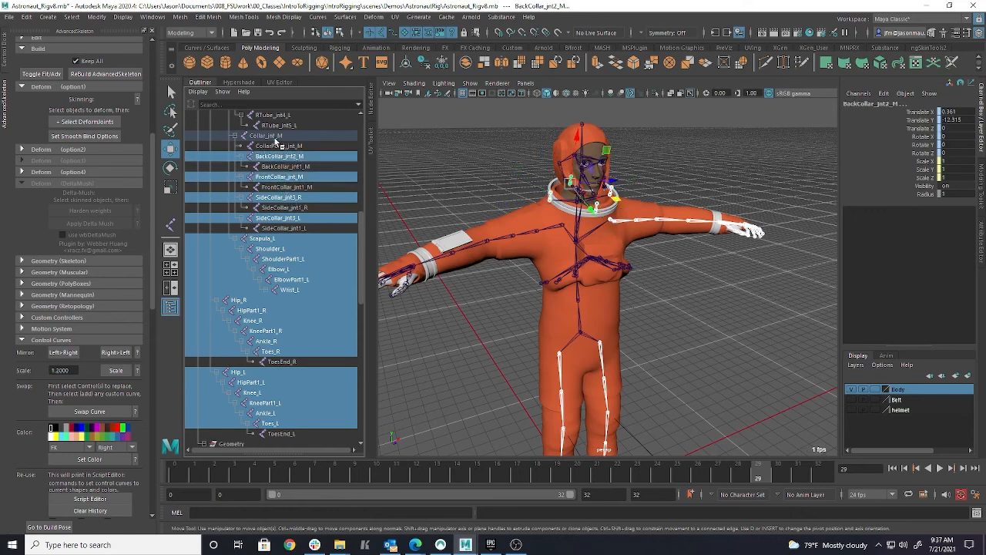
ctrl+click(275, 137)
scroll(304, 187, up, 3)
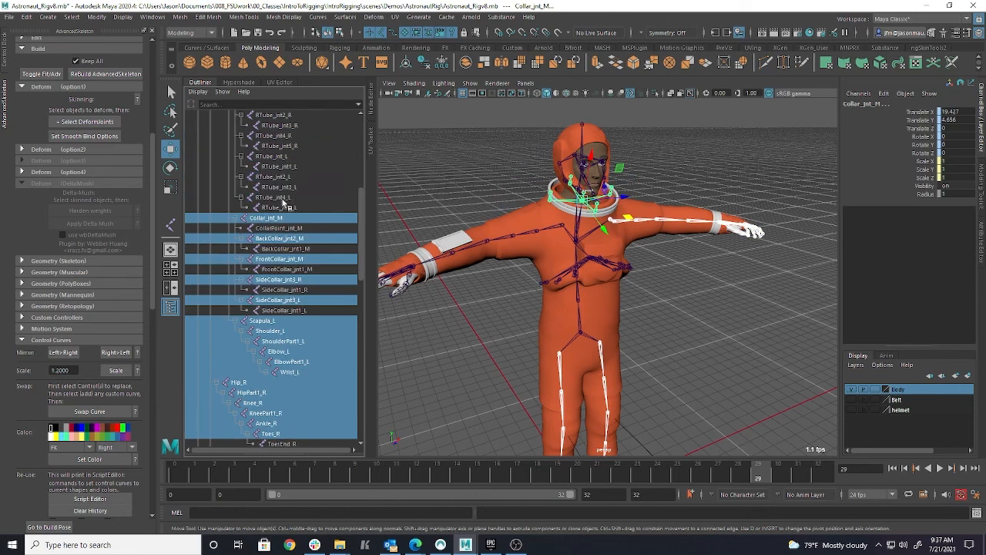
Add RTube_jnt, RTube_jnt2 and RTube_jnt4 on both sides, plus CHBox_jnt_M, to the joint selection
ctrl+click(277, 197)
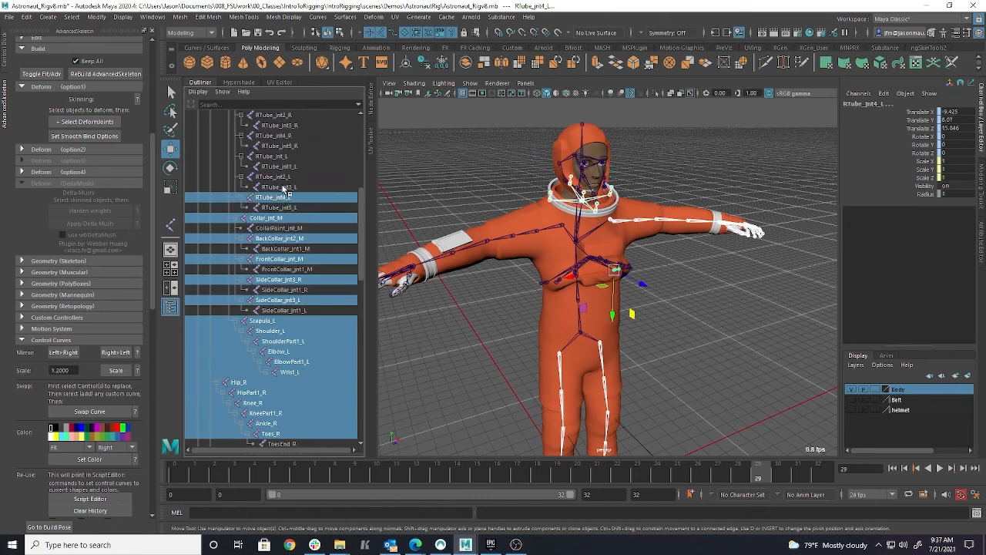
ctrl+click(282, 177)
ctrl+click(283, 157)
ctrl+click(283, 136)
scroll(297, 162, up, 3)
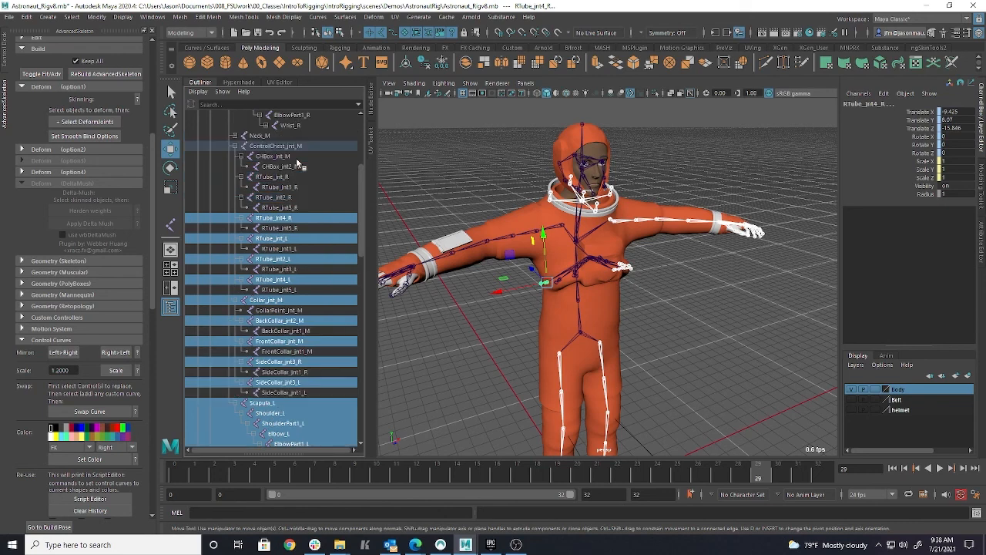
ctrl+click(283, 199)
ctrl+click(285, 175)
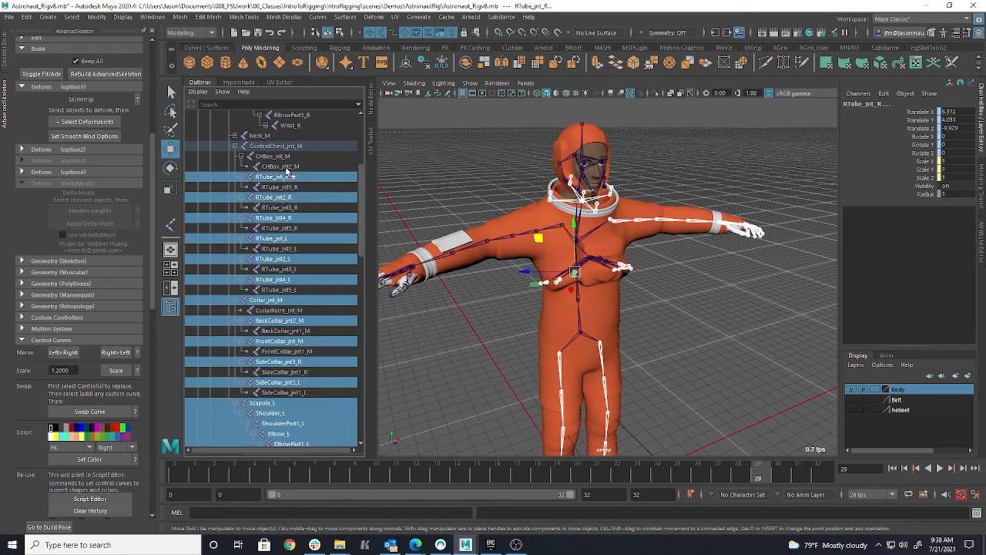
ctrl+click(288, 156)
alt+drag(529, 284, 591, 332)
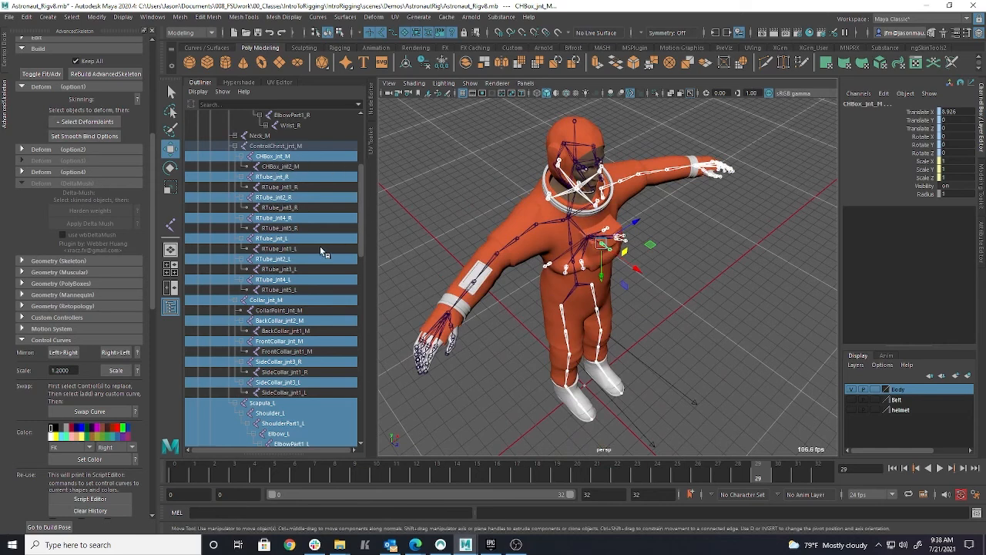
Add the right arm joints from Wrist_R up to Scapula_R to the selection
scroll(307, 234, up, 3)
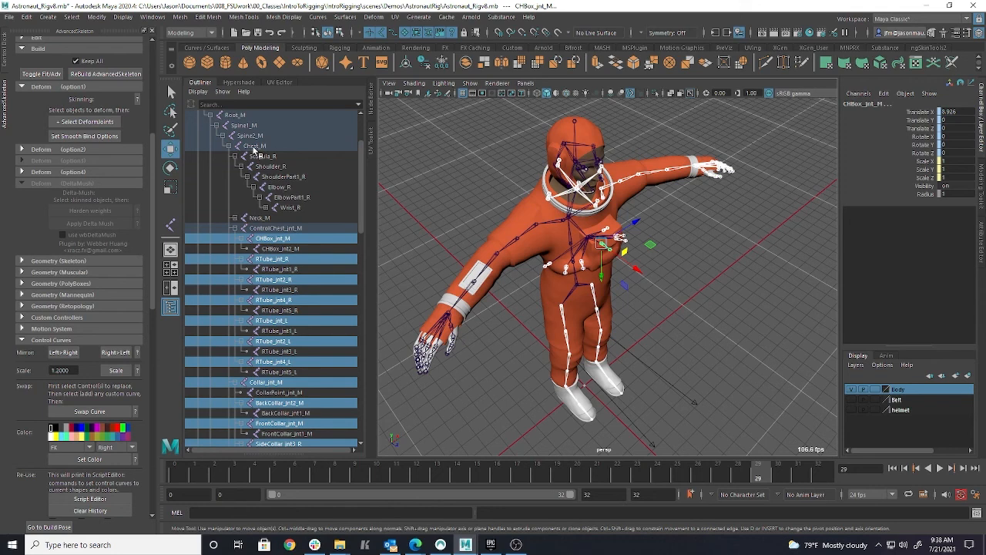
ctrl+click(285, 208)
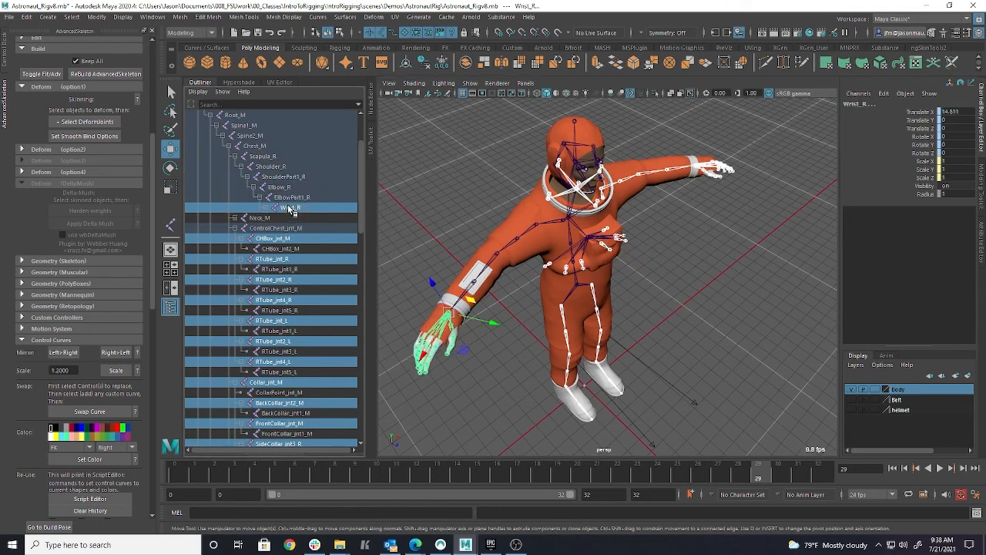
ctrl+click(288, 199)
ctrl+click(281, 187)
ctrl+click(283, 177)
ctrl+click(275, 167)
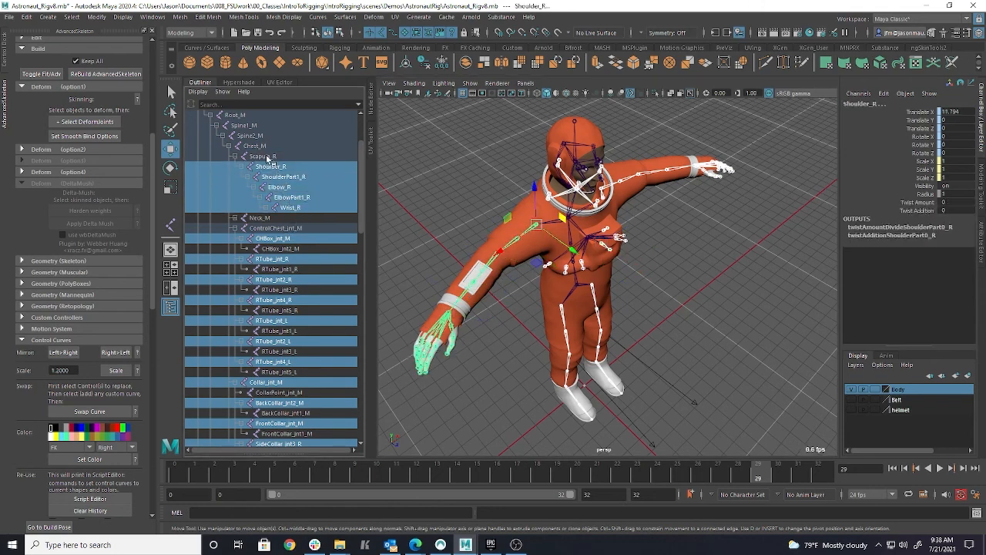
ctrl+click(268, 157)
Add the torso joints Chest_M, Spine2_M, Spine1_M and Root_M to the selection
ctrl+click(258, 147)
ctrl+click(251, 136)
ctrl+click(243, 125)
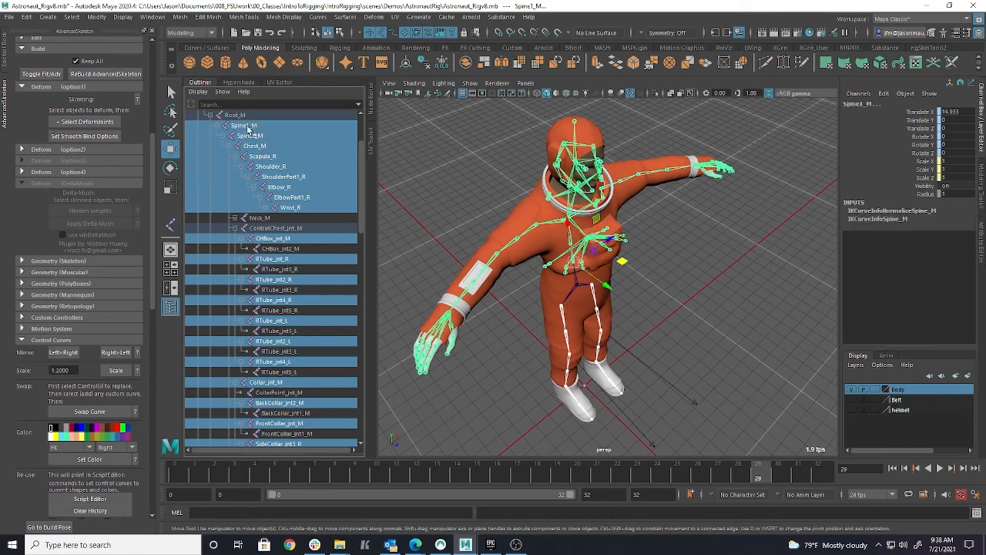
ctrl+click(239, 117)
Add the suit and both boot meshes to the selected joints
scroll(271, 159, up, 3)
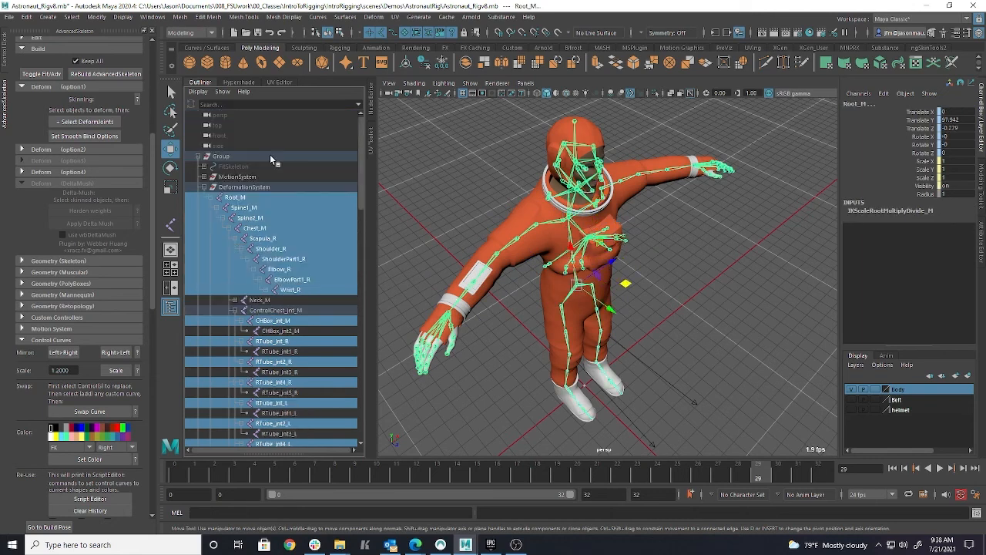
shift+click(537, 254)
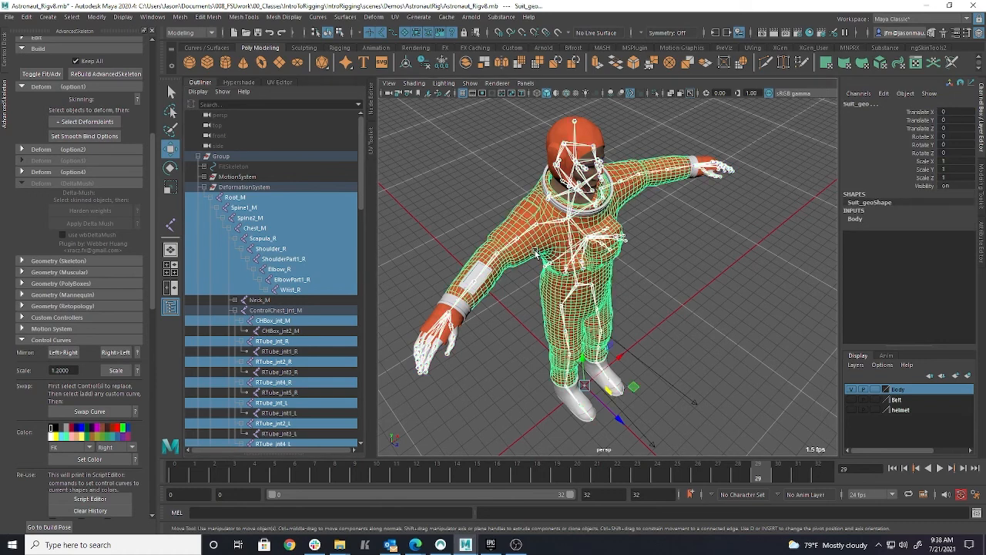
shift+click(567, 406)
shift+click(603, 382)
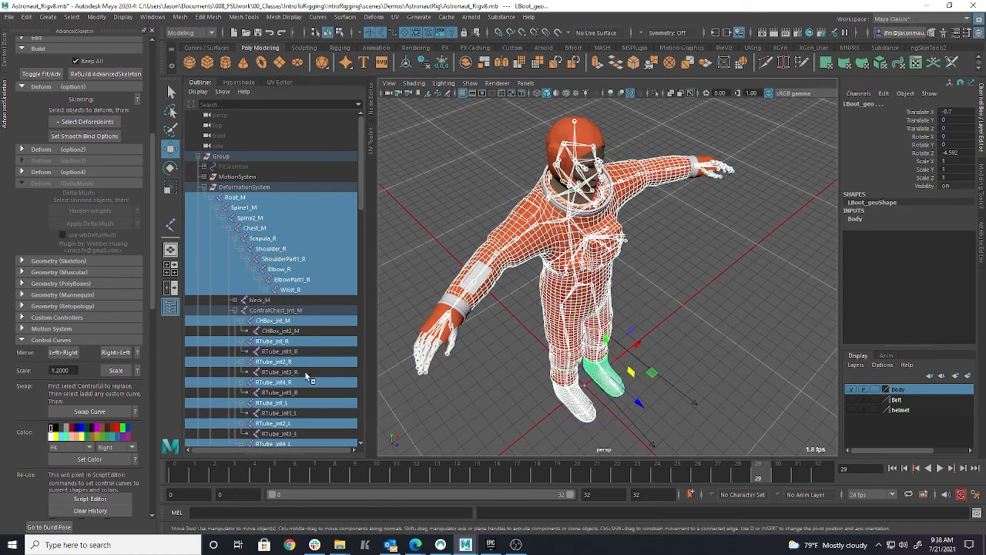
scroll(325, 354, down, 10)
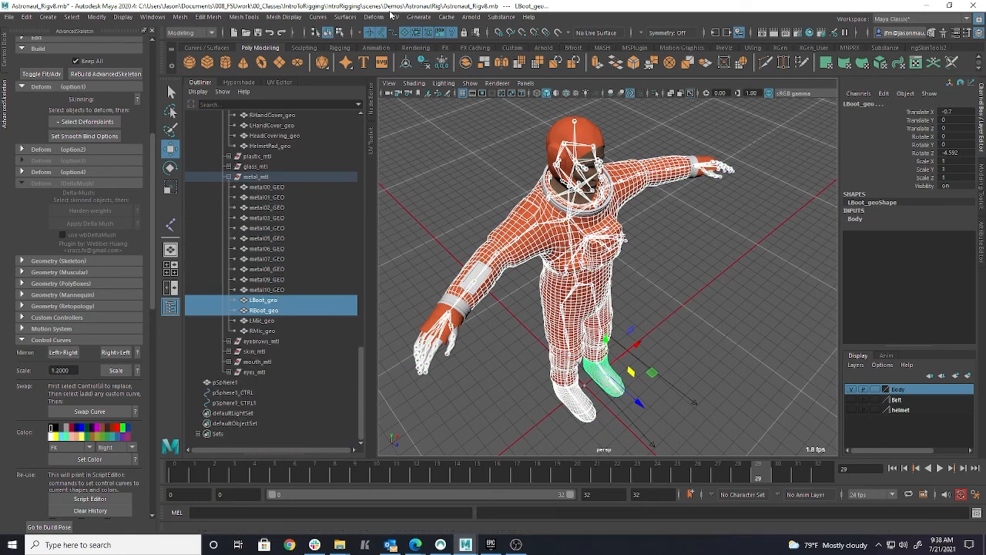
Switch to the Rigging command set and open the options for Bind Skin
click(191, 32)
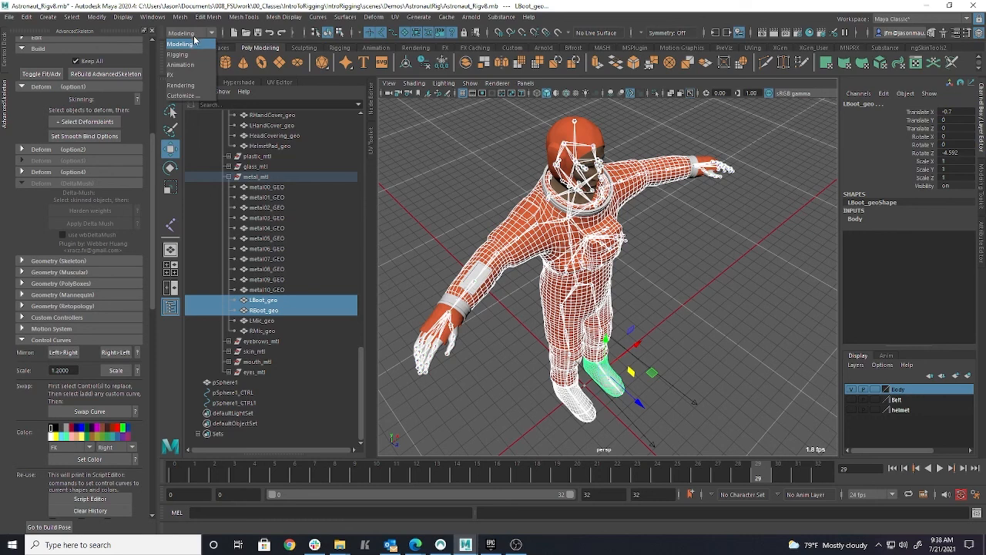
click(189, 55)
click(210, 16)
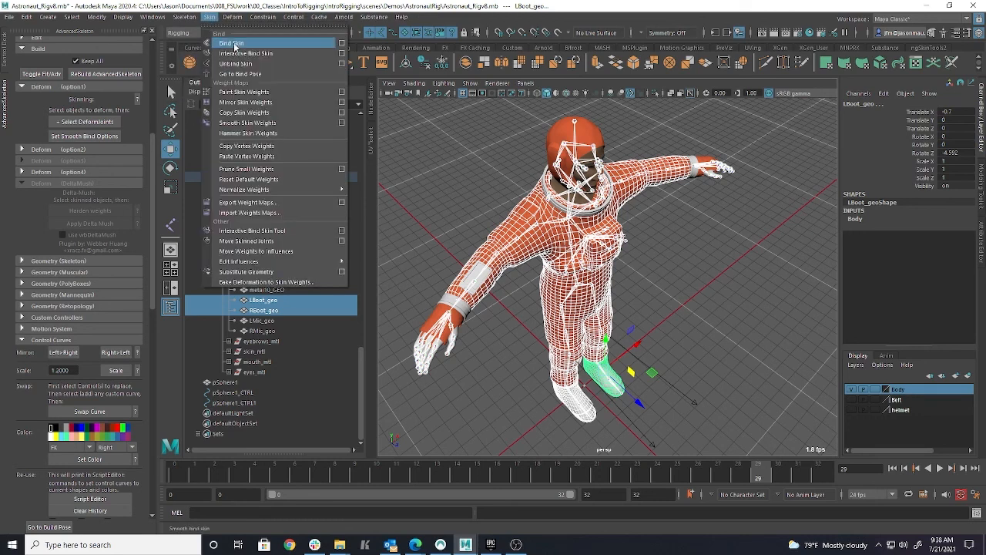
click(341, 48)
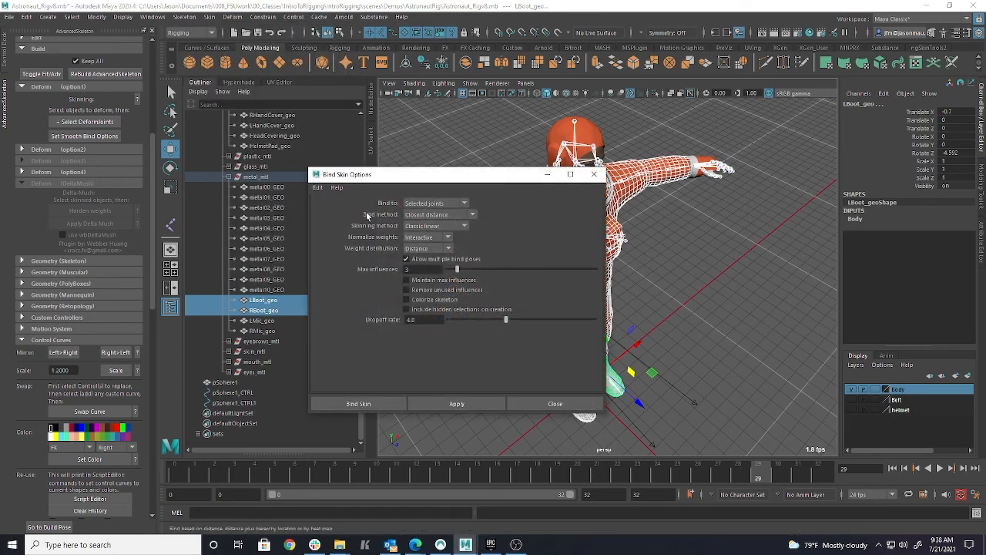
Set the bind method to Geodesic Voxel and the skinning method to Dual quaternion
click(450, 214)
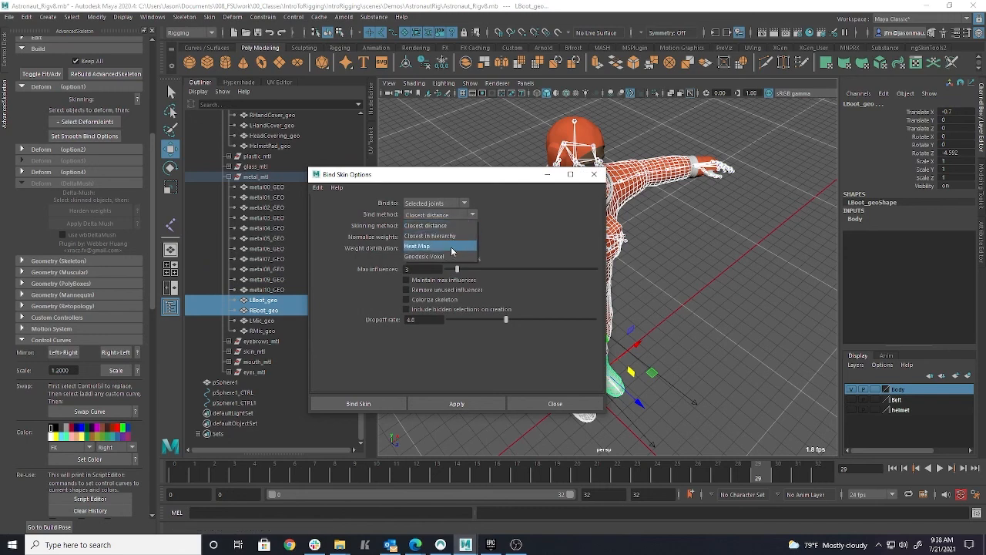
click(449, 250)
drag(475, 183, 319, 131)
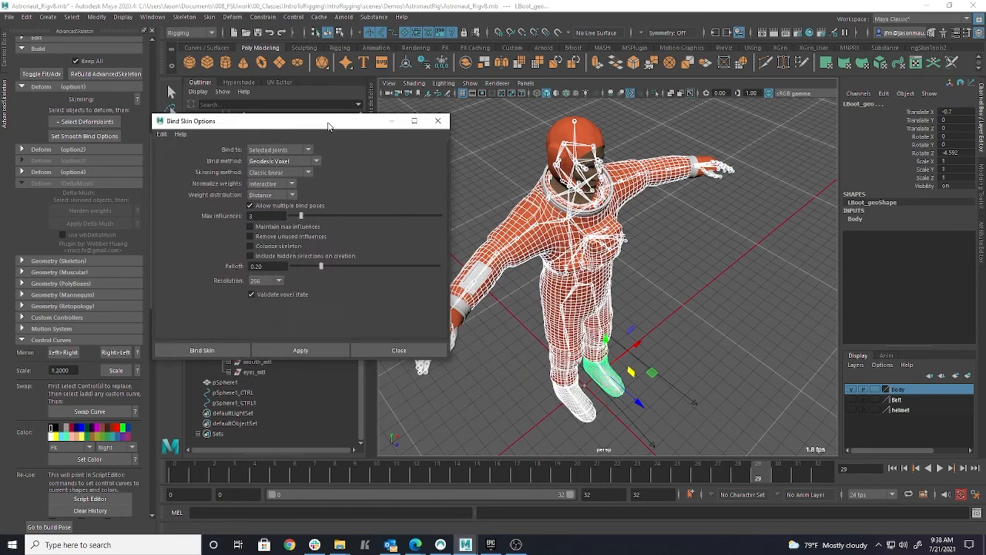
click(279, 172)
click(285, 189)
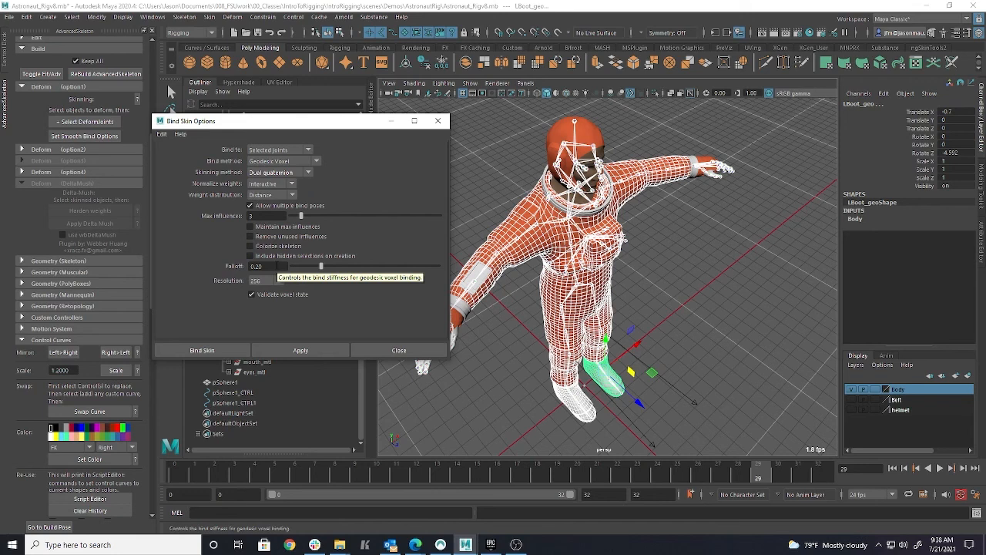
Reset the bind options, and set them to bind to Selected joints with the Geodesic Voxel method
click(162, 134)
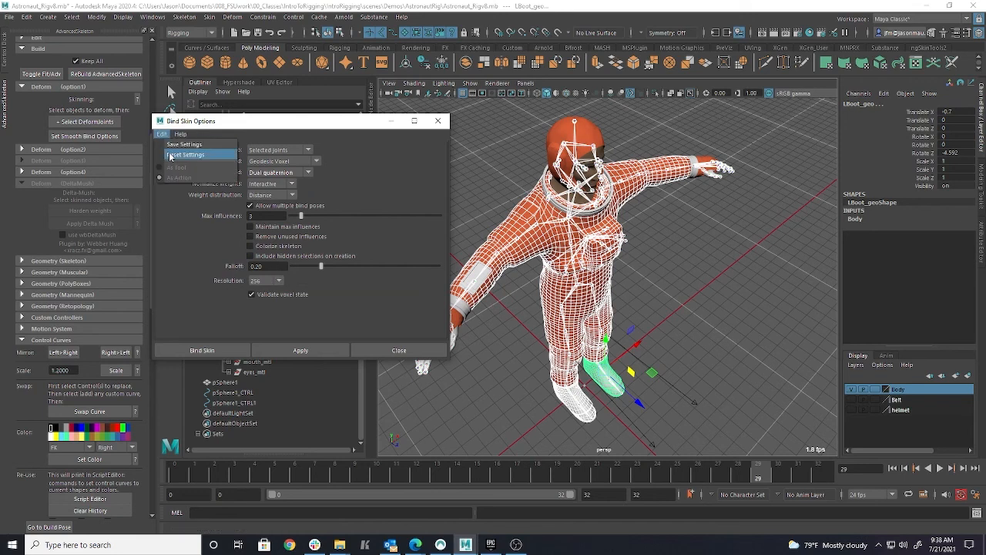
click(172, 157)
click(278, 150)
click(273, 171)
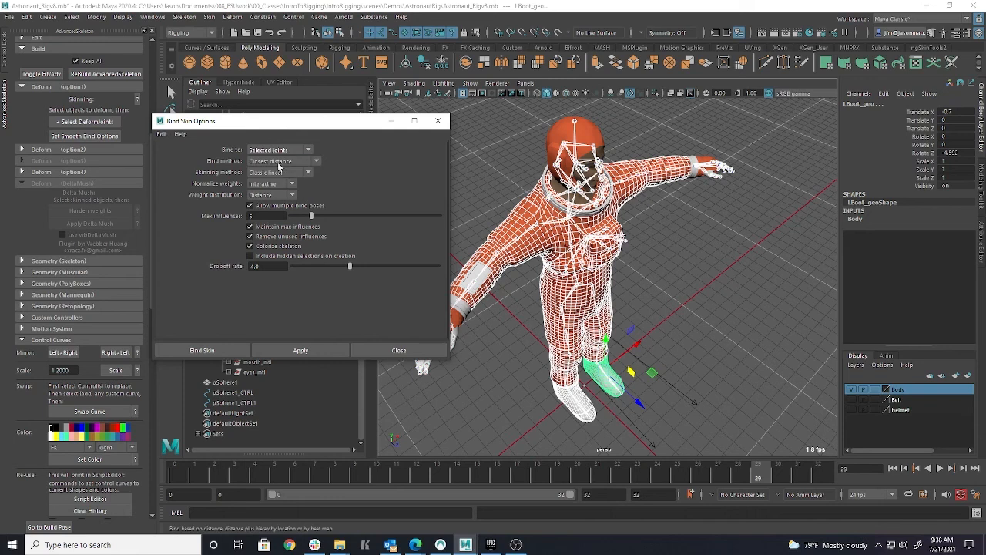
click(278, 161)
click(272, 202)
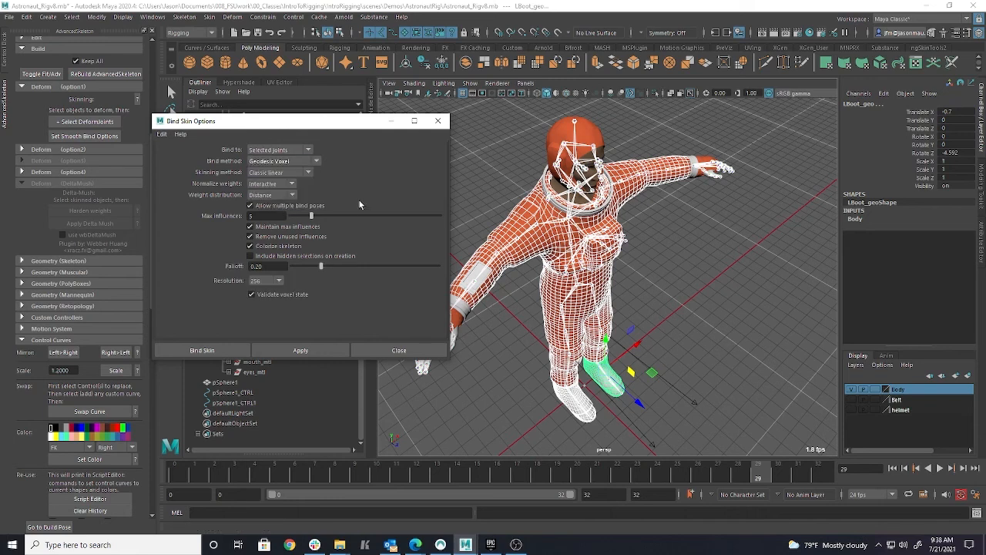
Turn off maintaining max influences, removing unused influences and colorizing the skeleton, and set the skinning method to Dual quaternion
click(305, 237)
click(268, 249)
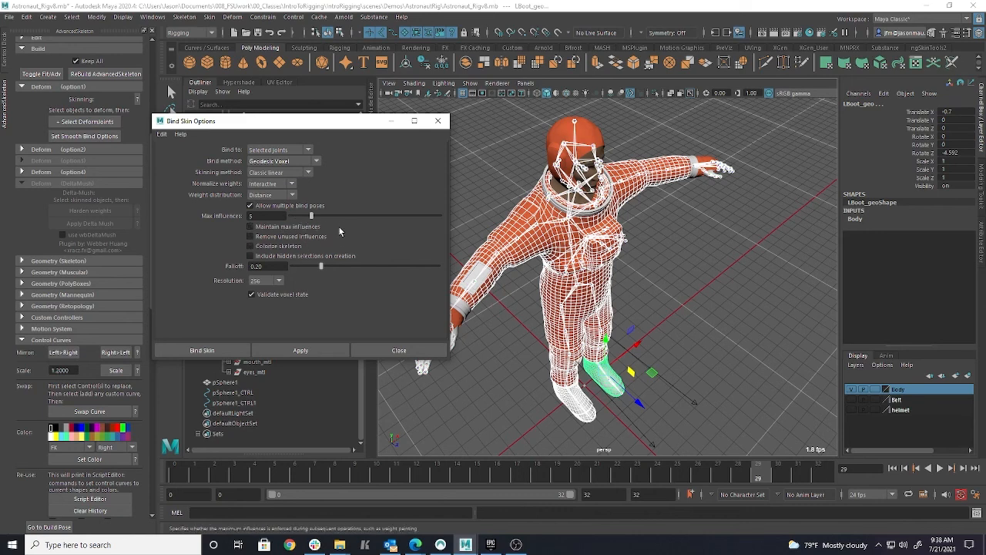
click(279, 172)
click(289, 195)
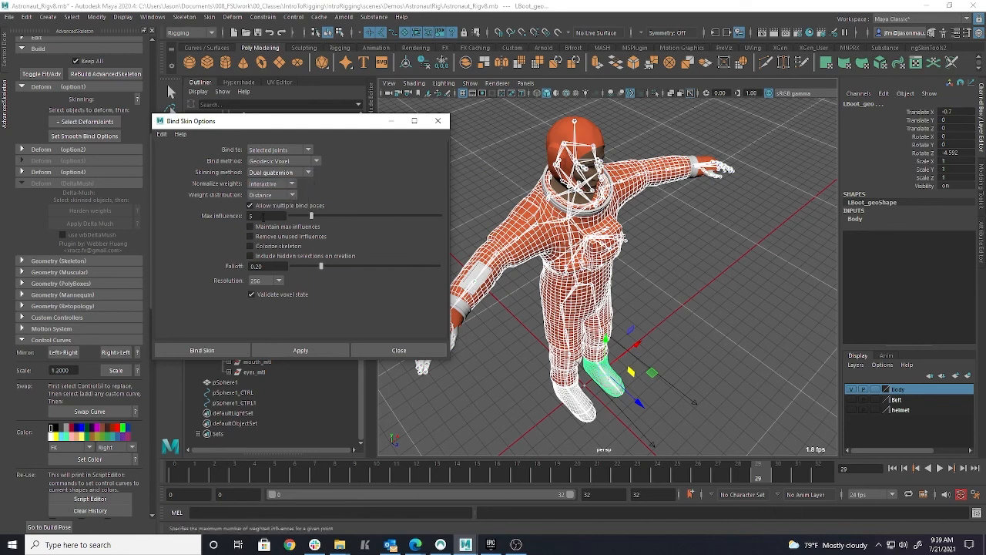
Bind the suit and boots to the selected joints with max influences 4 and voxel resolution 512
double_click(263, 217)
text(4)
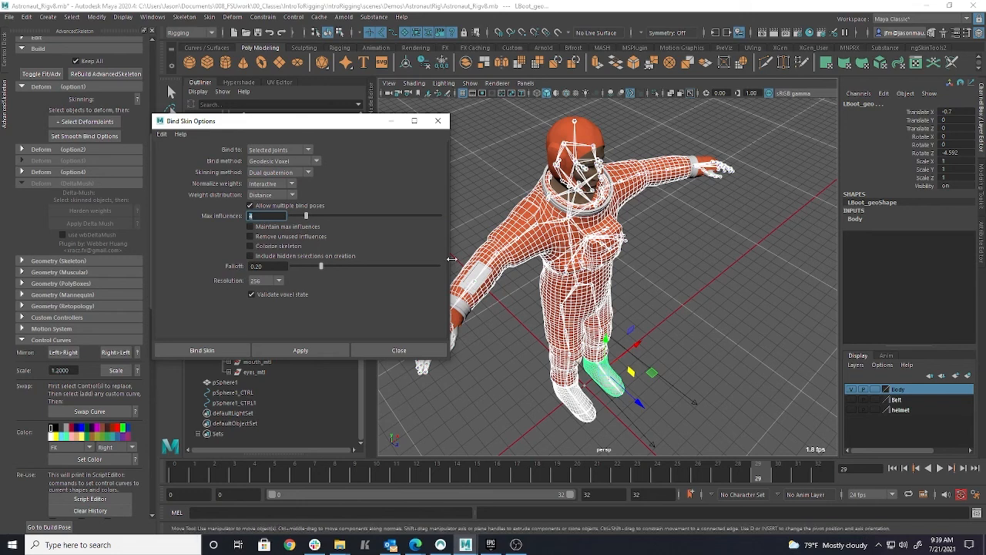
click(264, 282)
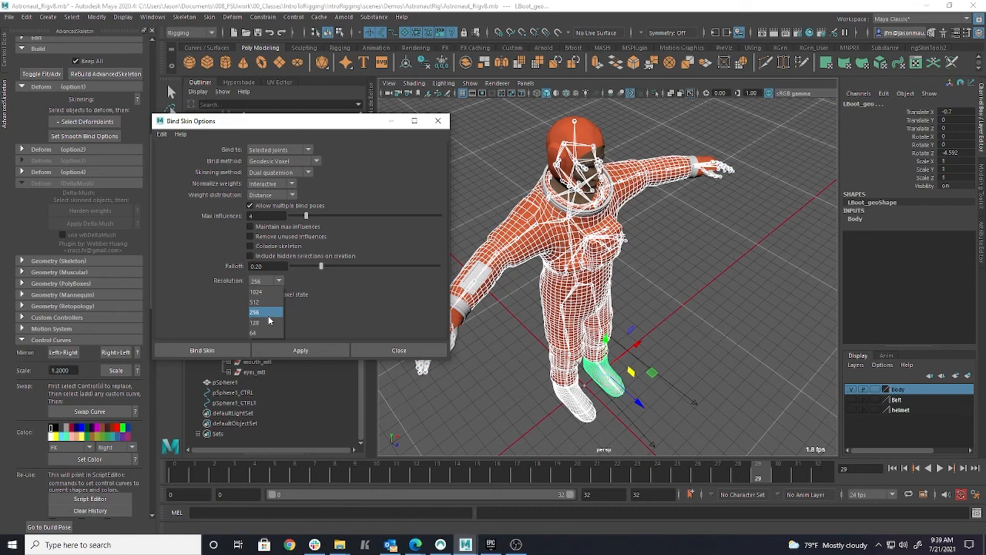
click(259, 302)
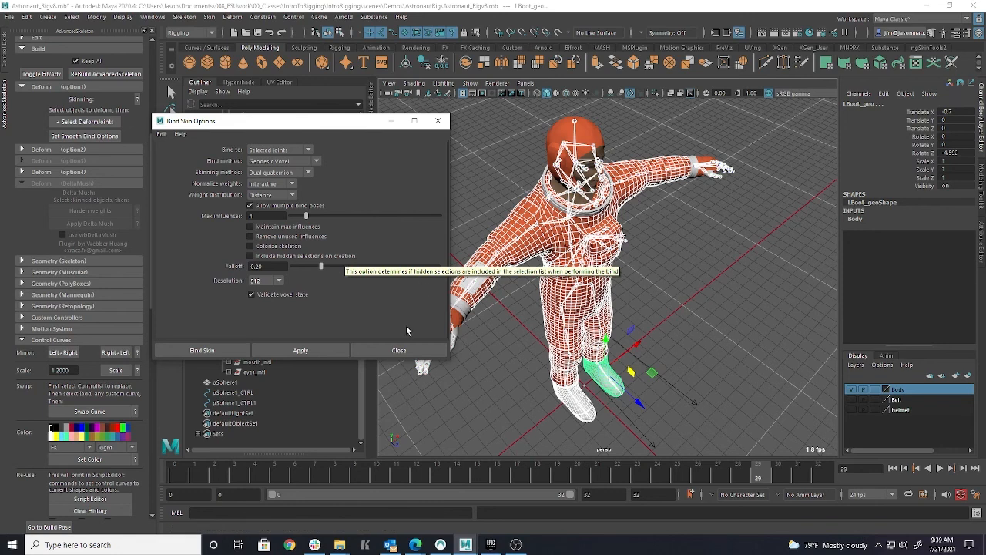
click(321, 349)
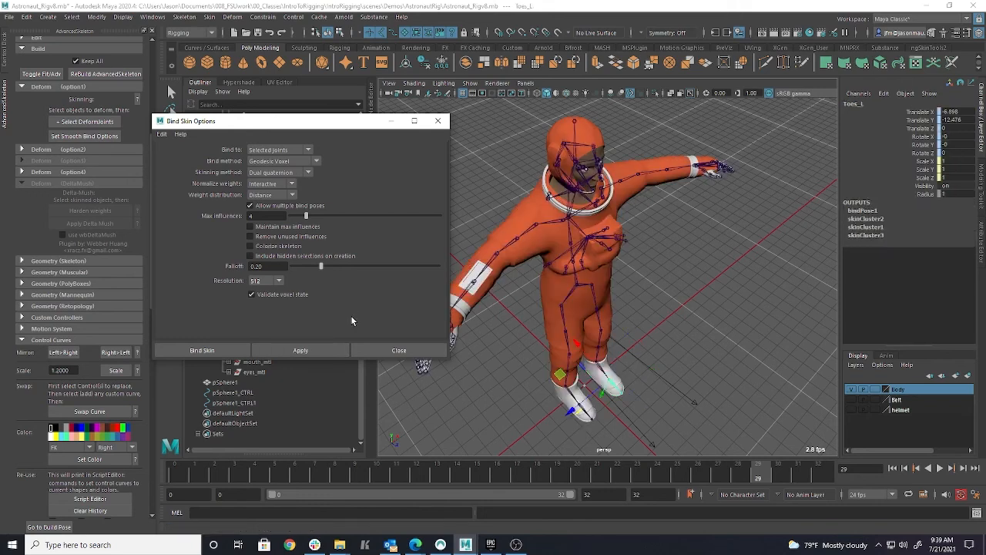
Show the NURBS control curves in the perspective view
mouse_move(703, 283)
alt+mouse_down()
mouse_move(684, 257)
mouse_move(695, 266)
alt+mouse_up()
click(479, 83)
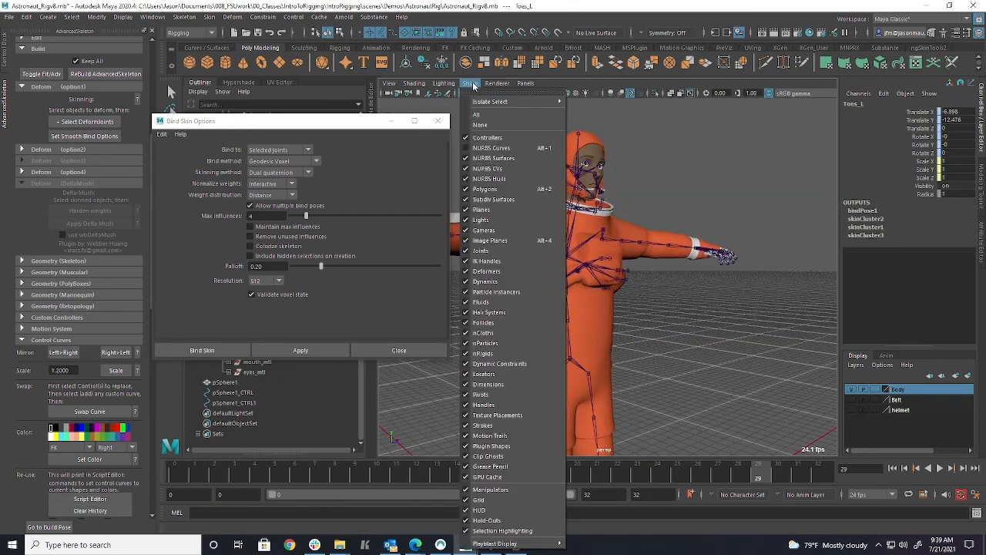
click(501, 145)
Try moving the FKRoot_M control to test how the suit follows, and undo the move
click(618, 359)
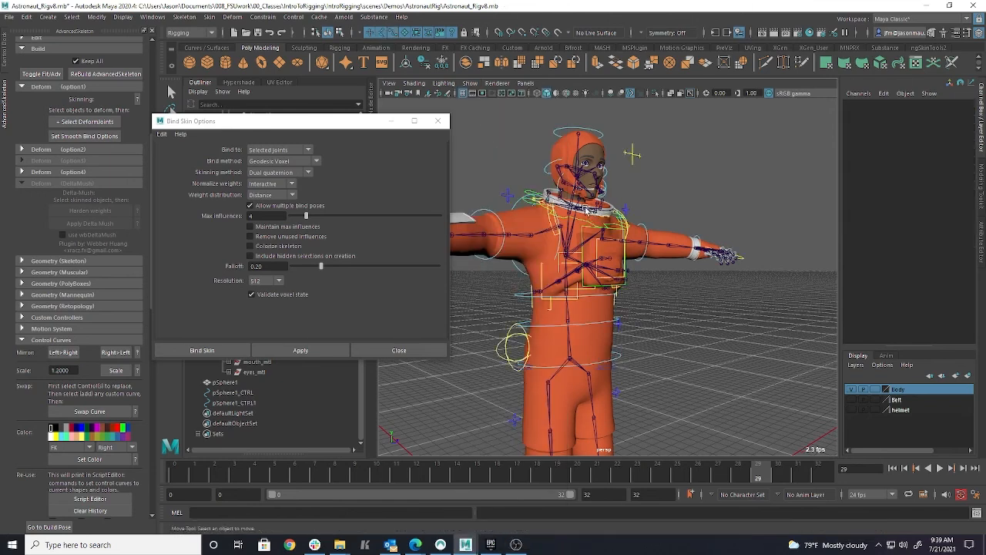
click(629, 359)
drag(573, 359, 611, 418)
key(ctrl+z)
key(ctrl+z)
key(ctrl+z)
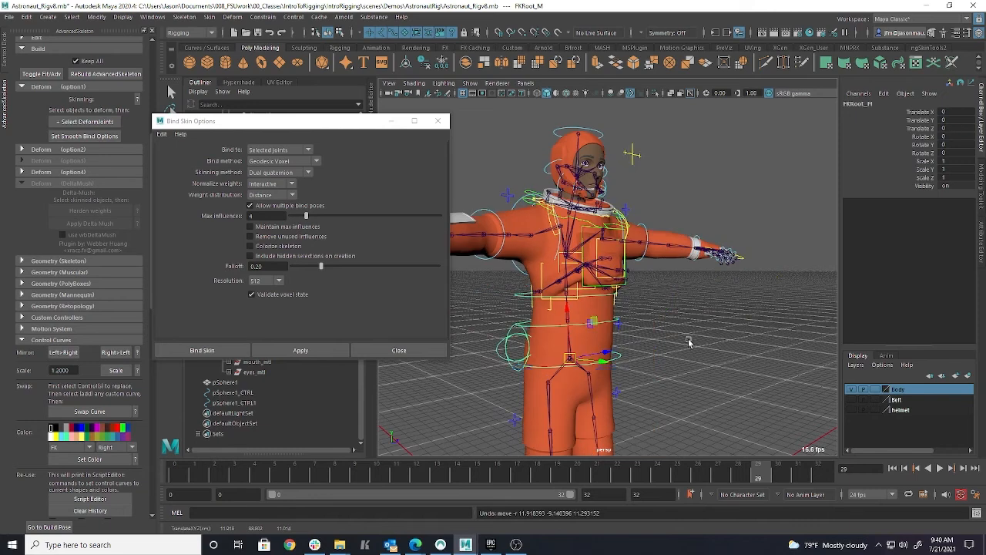
Try rotating the FKShoulder_R control to test the right shoulder's deformation, and undo each rotation
alt+drag(560, 235, 527, 202)
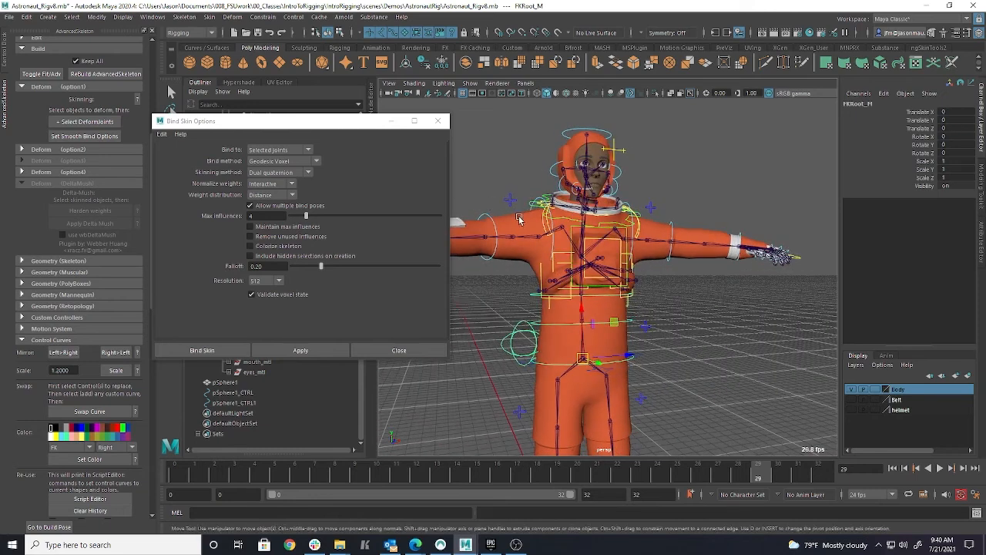
click(551, 221)
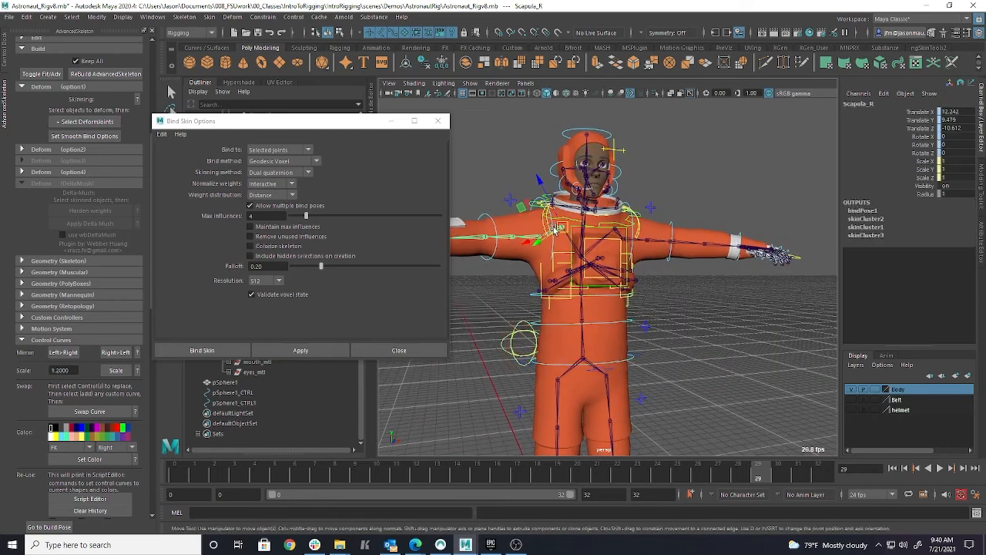
click(509, 180)
alt+drag(502, 215, 537, 219)
click(518, 200)
key(e)
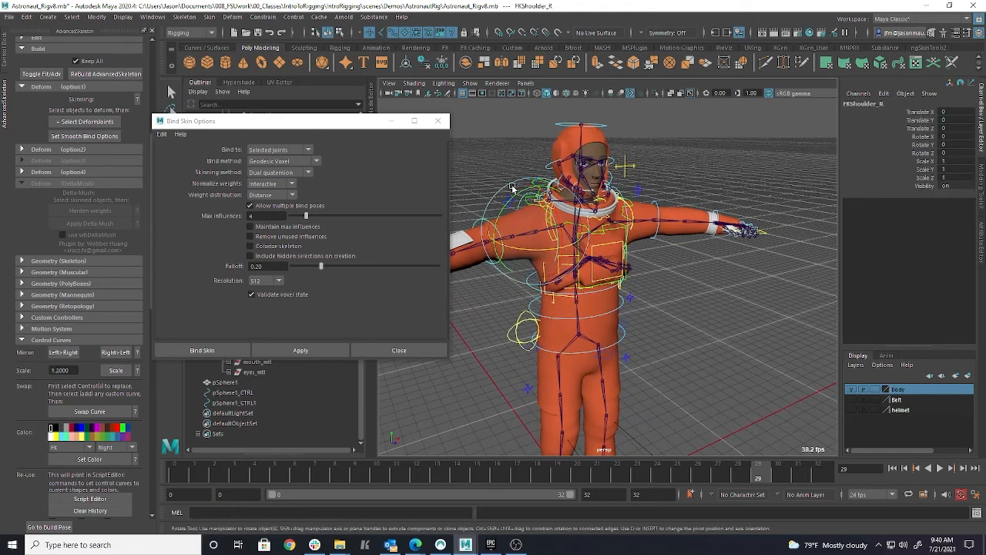
drag(513, 197, 495, 251)
key(ctrl+z)
key(ctrl+z)
key(ctrl+z)
key(ctrl+z)
drag(521, 261, 544, 279)
key(ctrl+z)
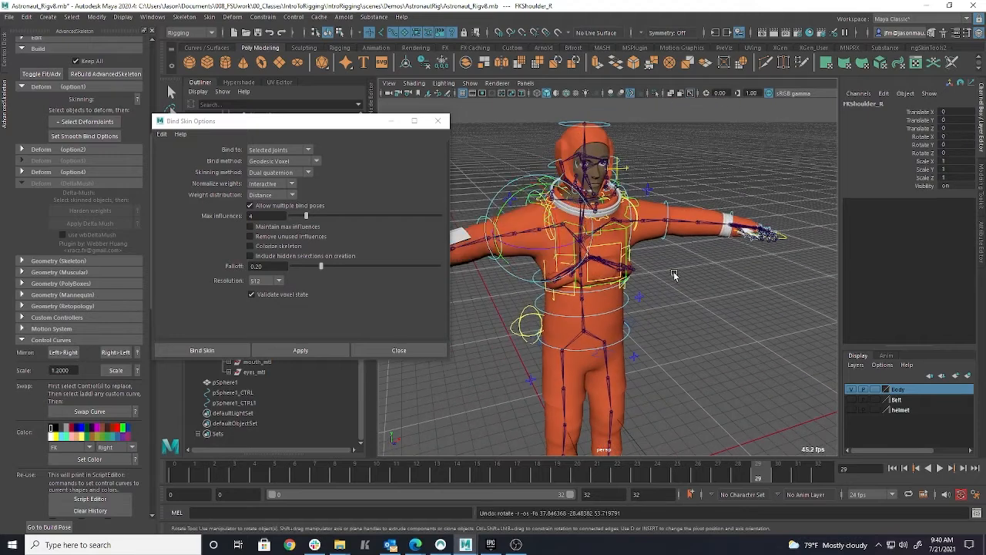
Try rotating the FKControlChest_jnt_M control to test the chest's deformation, and undo the rotation
click(688, 286)
click(625, 236)
drag(622, 236, 624, 240)
key(ctrl+z)
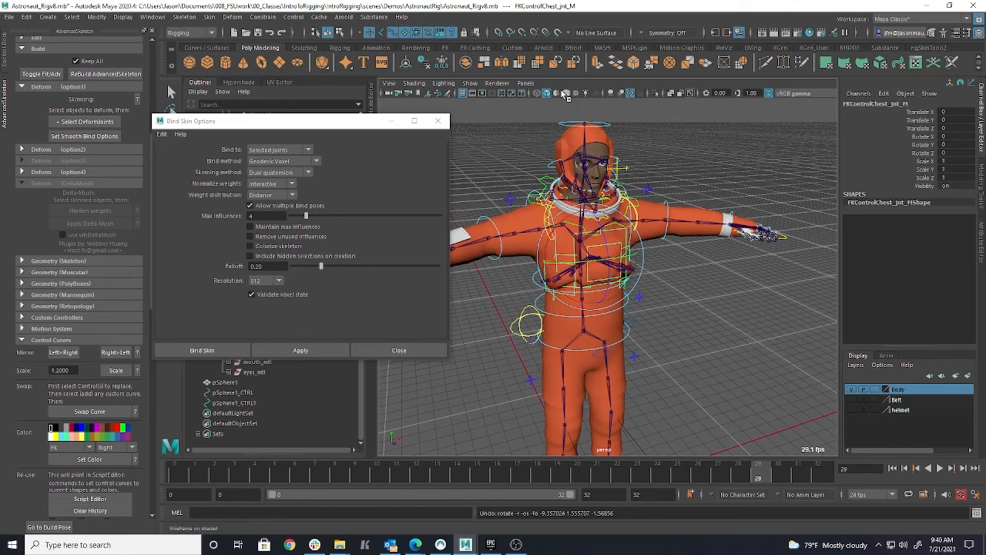
Show wireframe on the shaded models, then try rotating the FKSpine1_M control to test the waist's deformation and undo the rotation
click(566, 93)
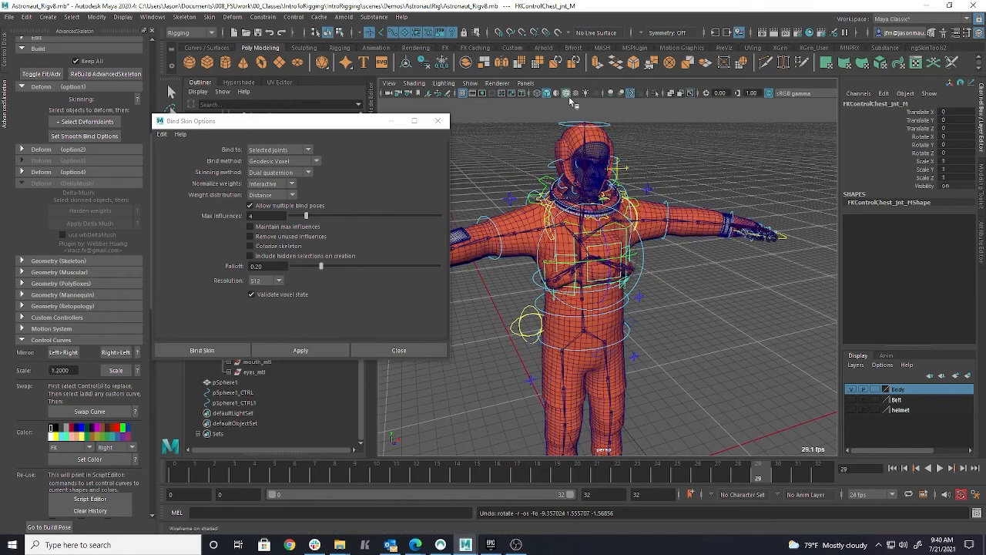
click(625, 308)
drag(599, 284, 573, 290)
alt+drag(618, 328, 635, 312)
key(ctrl+z)
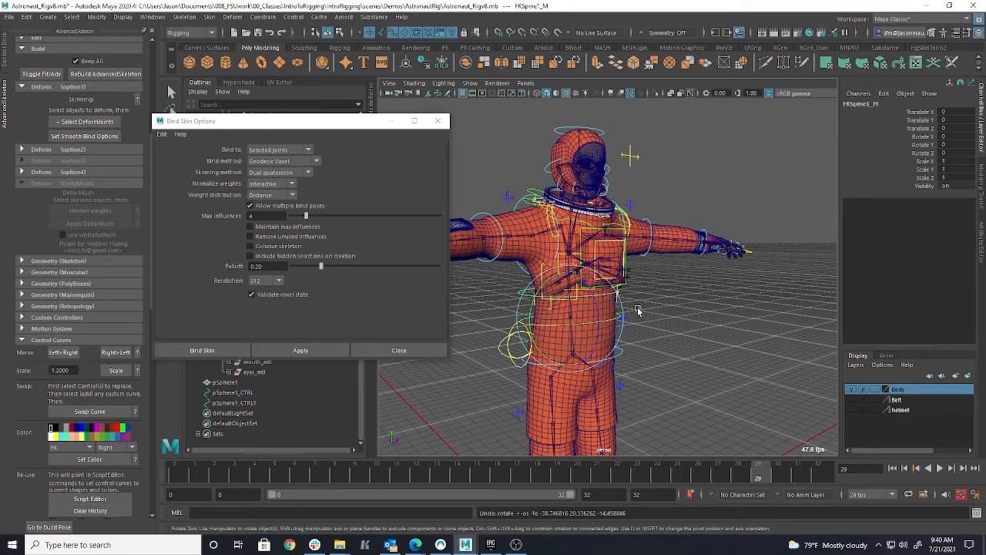
Try rotating the FKRoot_M, FKSpine1_M and FKSpine2_M controls together to test the torso's bend, and undo the rotation
click(620, 356)
click(617, 318)
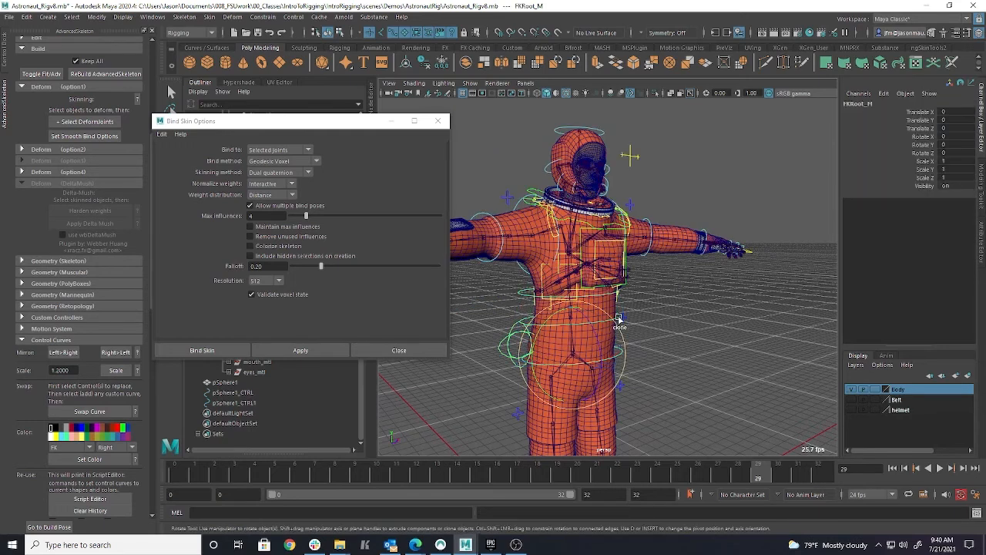
click(616, 297)
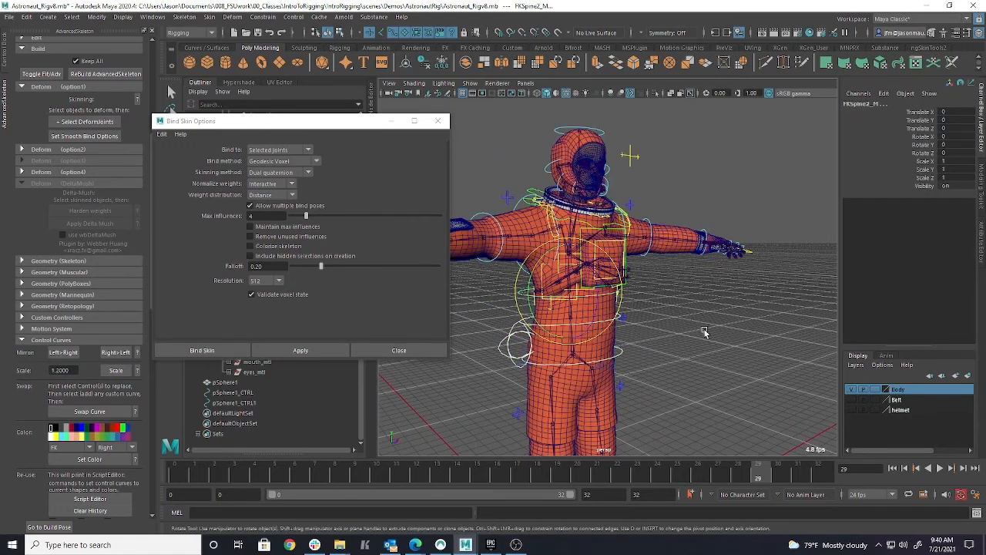
mouse_move(604, 278)
mouse_down()
mouse_move(596, 282)
mouse_move(607, 296)
mouse_up()
key(ctrl+z)
Try rotating only the FKSpine1_M and FKSpine2_M controls together to test the suit's waist, and undo the rotation
click(569, 333)
click(517, 301)
shift+click(517, 296)
key(minus)
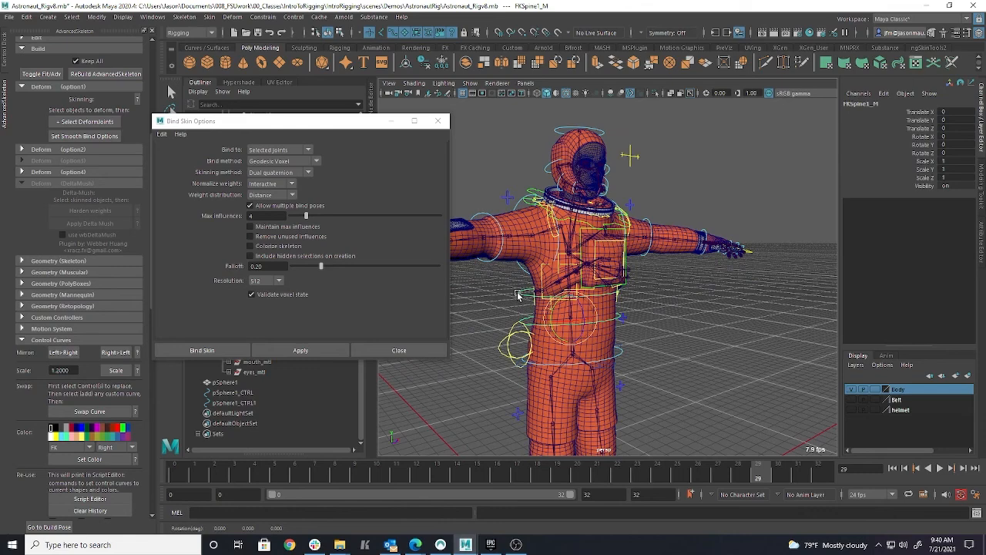
shift+click(517, 293)
drag(584, 281, 537, 353)
key(ctrl+z)
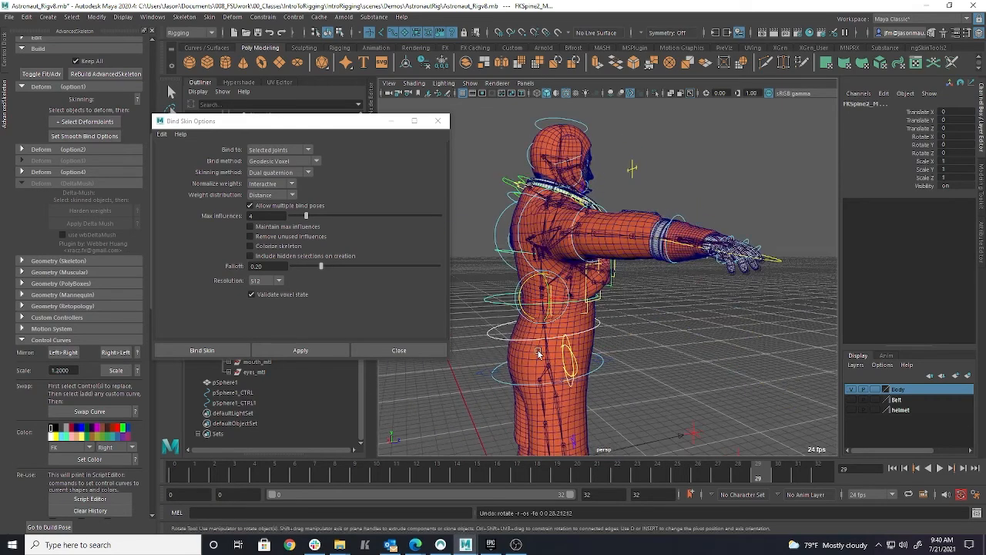
Add FKRoot_M to the selected spine controls, try bending them forward about 33° around Z, and undo the rotation
click(599, 371)
mouse_move(539, 349)
mouse_down()
mouse_move(556, 389)
mouse_move(533, 336)
mouse_move(552, 352)
mouse_up()
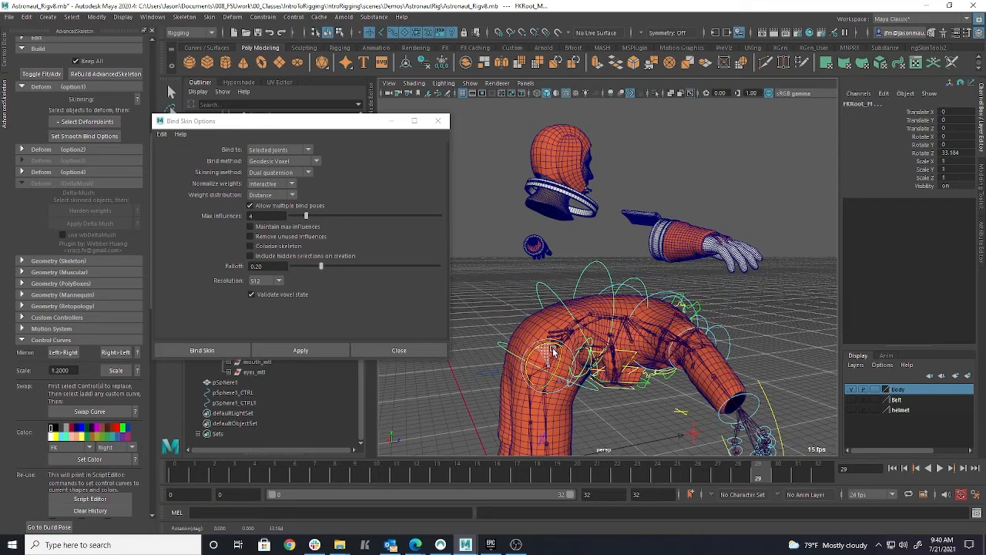
alt+drag(654, 357, 539, 352)
key(ctrl+z)
mouse_move(637, 306)
alt+mouse_down()
mouse_move(591, 291)
mouse_move(621, 316)
alt+mouse_up()
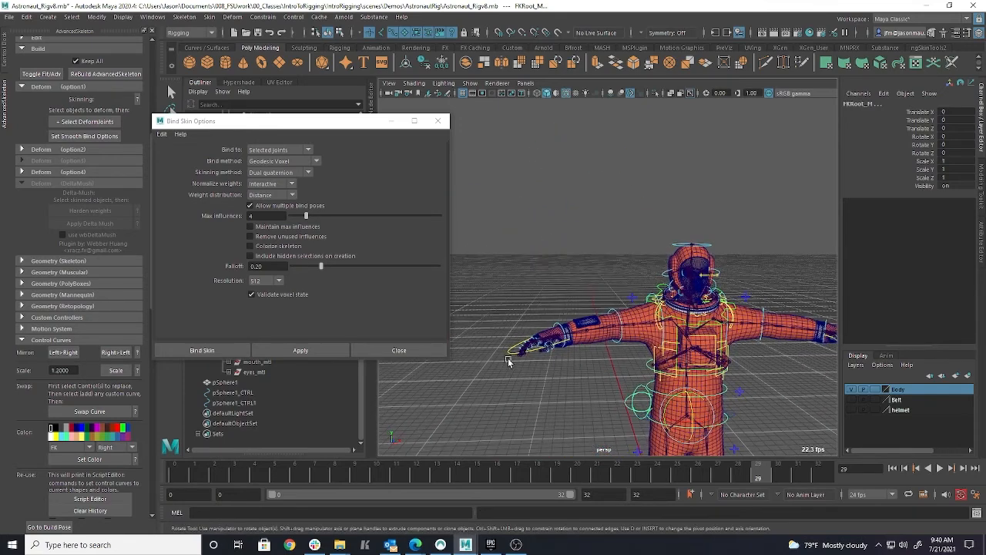
Try twisting the FKWrist_R control both ways around X to test the right forearm and cuff, and undo each rotation
click(555, 324)
drag(572, 332, 558, 311)
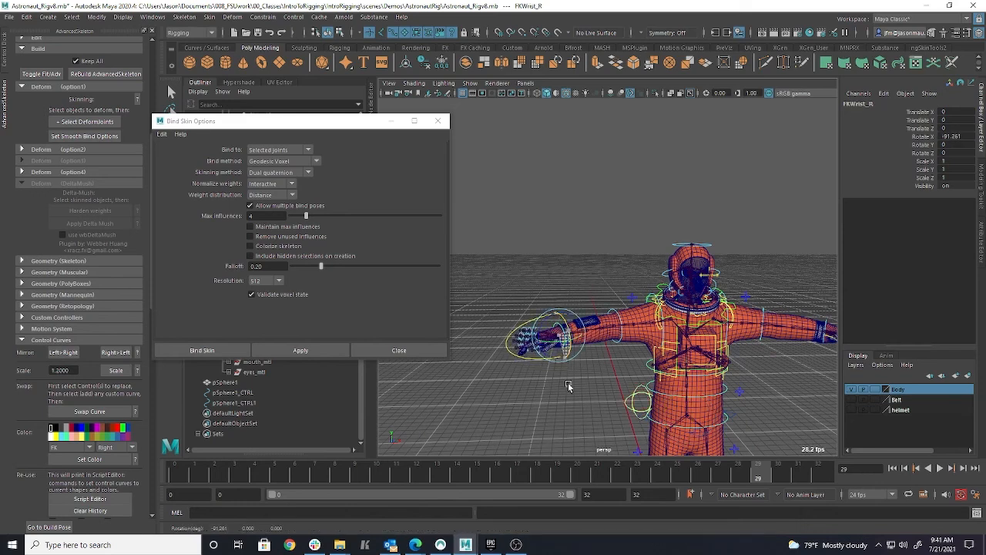
alt+drag(573, 325, 636, 352)
alt+right_drag(636, 352, 645, 361)
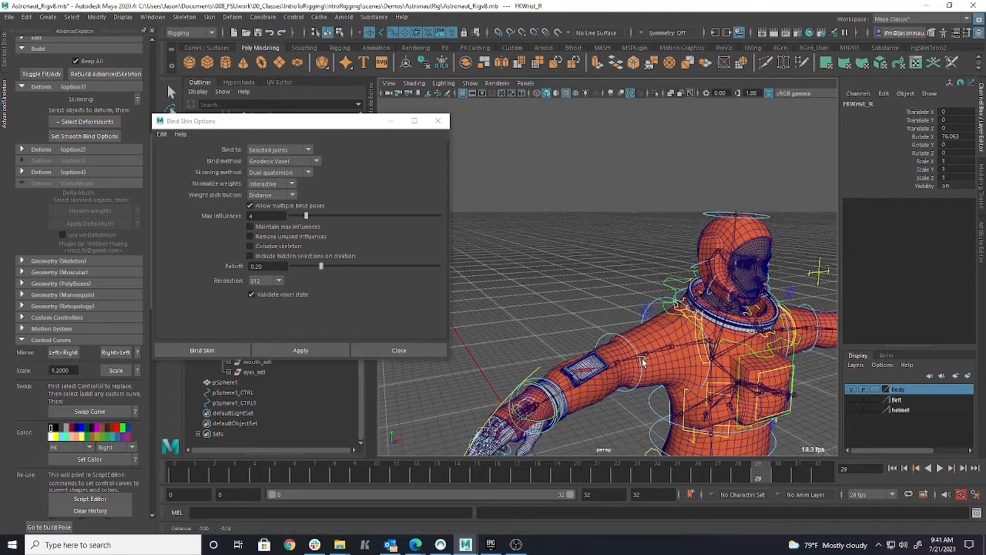
alt+middle_drag(645, 361, 627, 310)
alt+right_drag(627, 310, 611, 295)
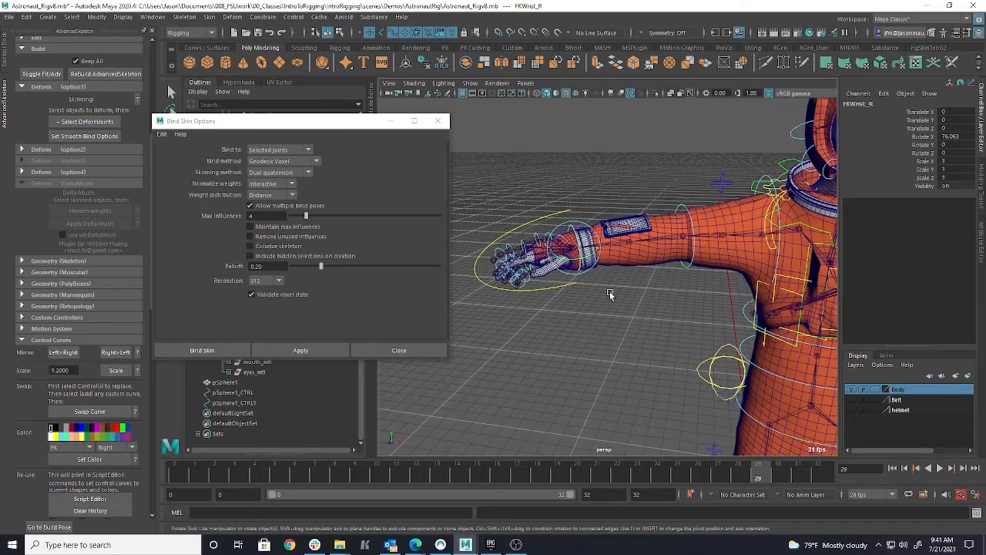
alt+middle_drag(610, 295, 607, 339)
alt+drag(607, 339, 648, 332)
alt+right_drag(648, 331, 669, 317)
key(ctrl+z)
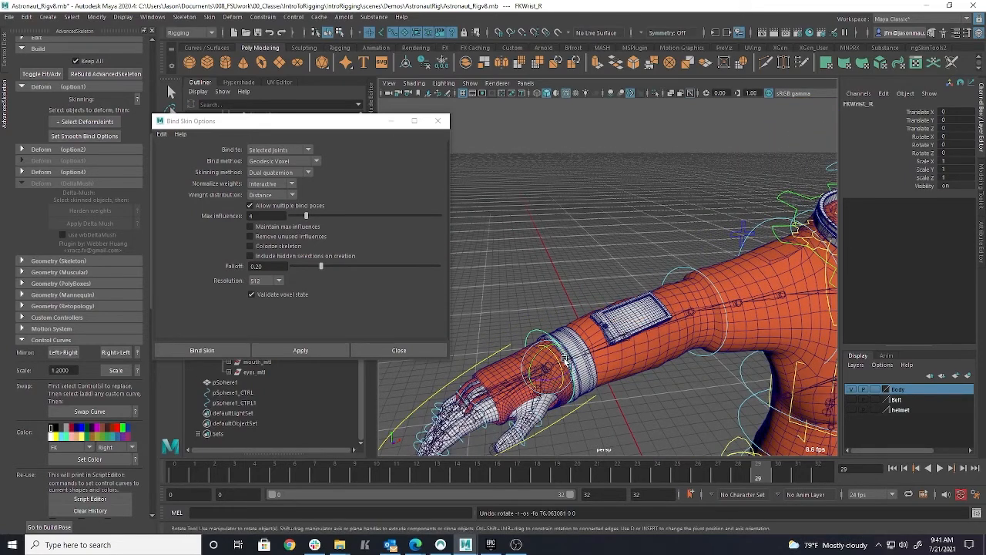
drag(561, 365, 629, 305)
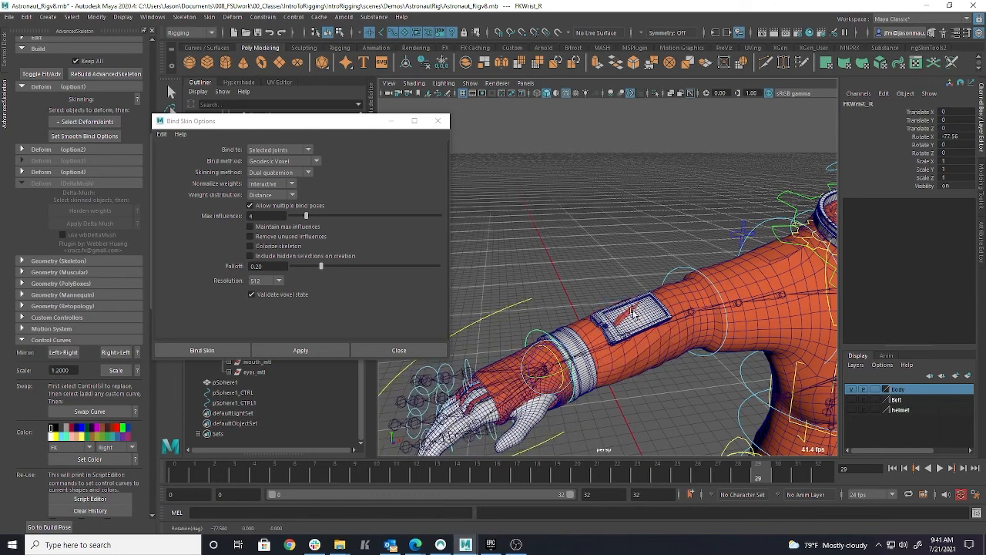
key(ctrl+z)
mouse_move(640, 347)
alt+mouse_down()
mouse_move(628, 374)
mouse_move(672, 372)
mouse_move(637, 339)
alt+mouse_up()
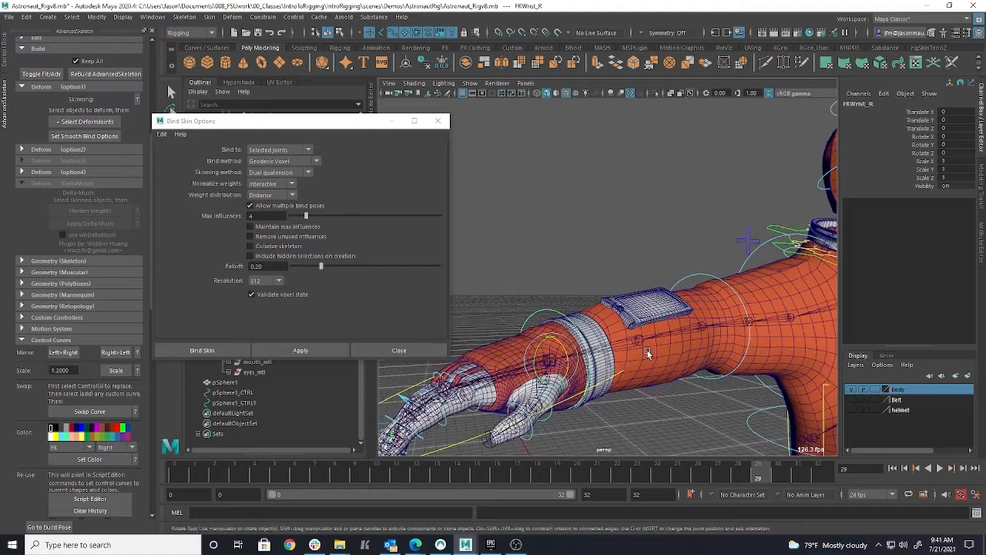
Bind Computer_geo to the right forearm joint beneath it, using the Closest distance bind method and Classic linear skinning
click(657, 308)
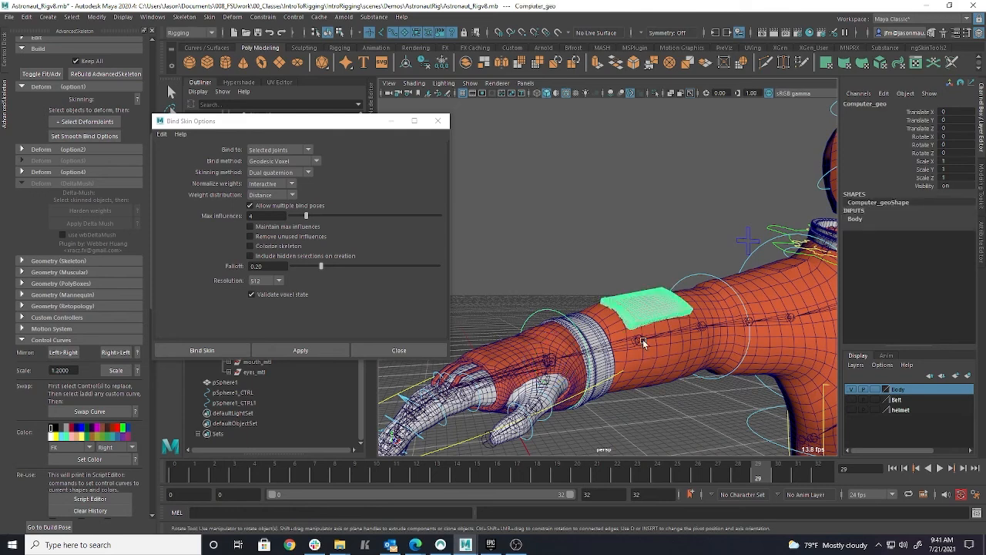
click(643, 339)
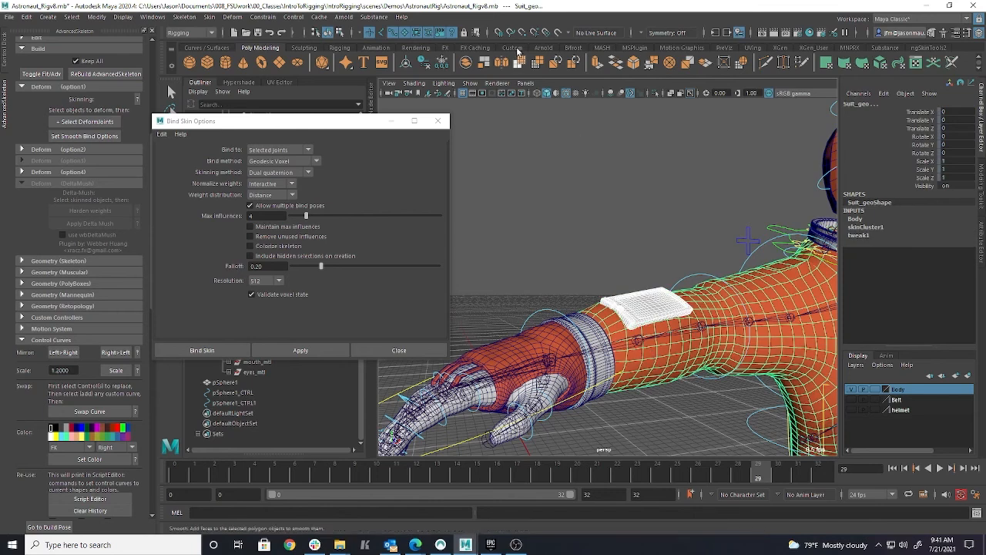
click(642, 349)
click(650, 302)
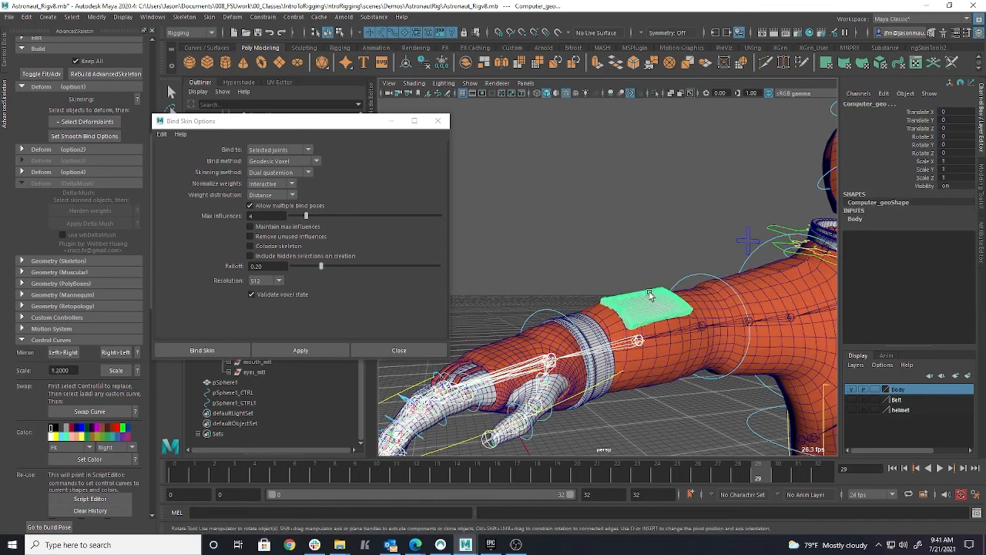
click(290, 163)
click(289, 169)
click(309, 172)
click(296, 176)
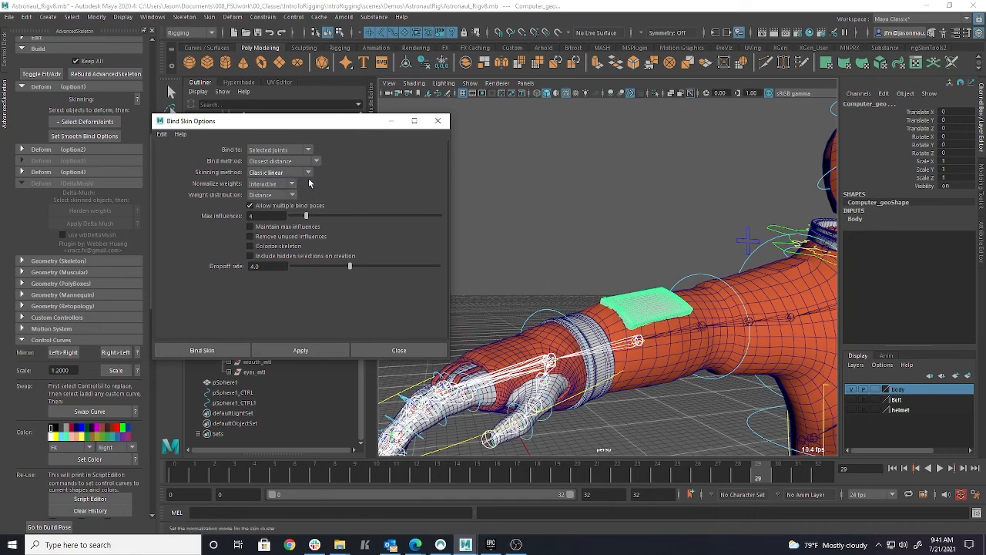
click(300, 351)
Try twisting the FKWrist_R control about 55° around X to test the forearm computer, then return the rig to its build pose
click(628, 245)
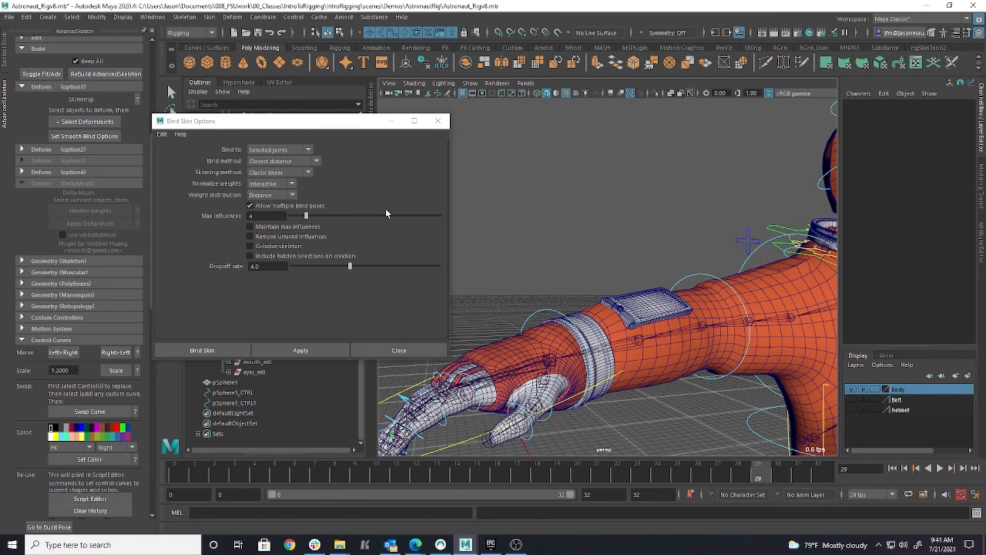
click(557, 316)
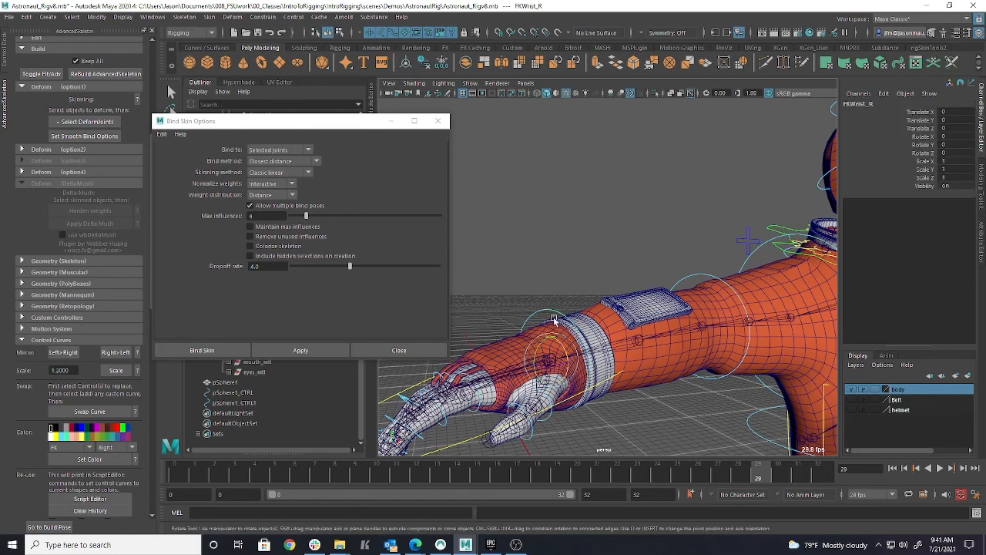
drag(562, 349, 544, 285)
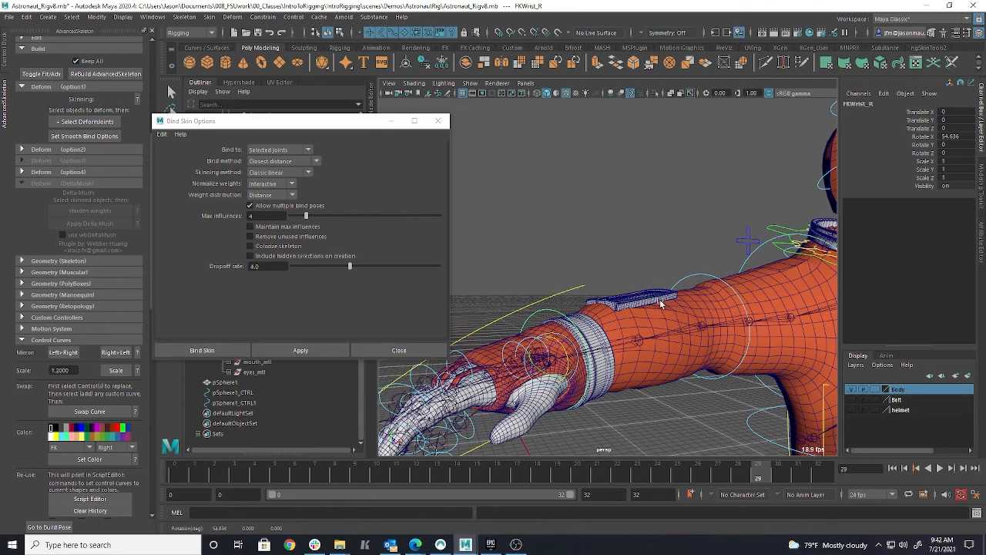
alt+drag(663, 252, 624, 292)
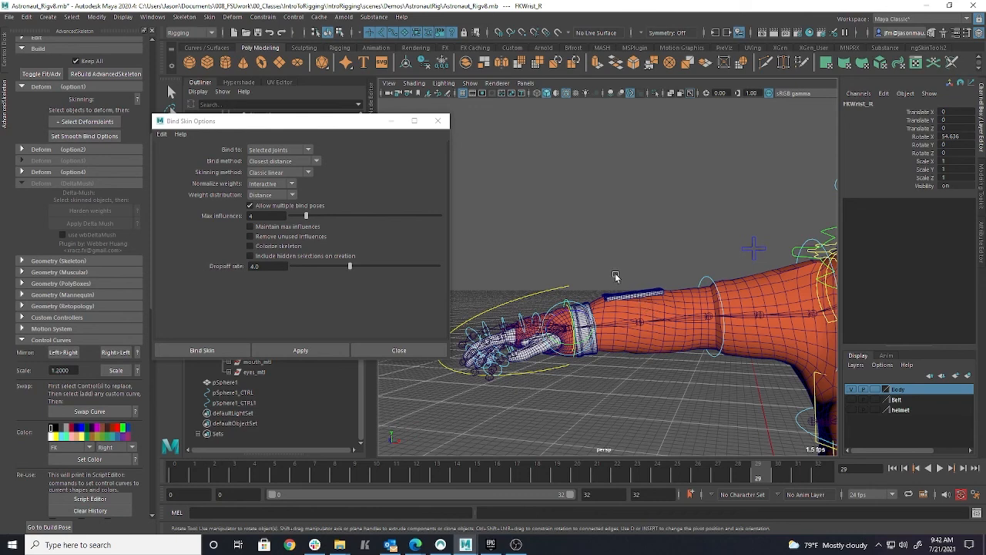
click(51, 529)
Try rotating the FKCollar_jnt_M control to test the suit's neckline against the metal ring, and undo the rotation
alt+middle_drag(745, 233, 637, 217)
alt+drag(637, 216, 655, 278)
click(661, 272)
mouse_move(685, 238)
mouse_down()
mouse_move(701, 235)
mouse_move(661, 258)
mouse_move(688, 246)
mouse_up()
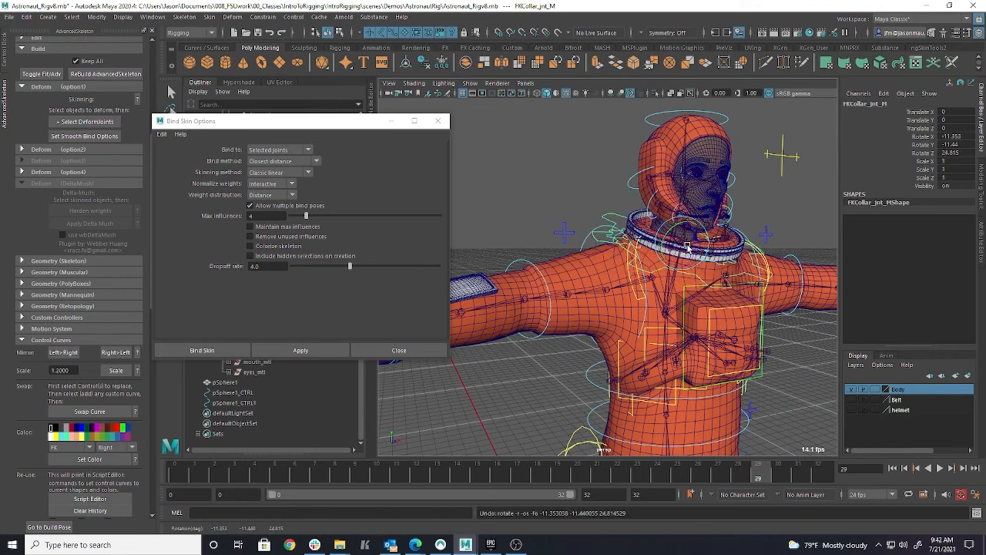
click(775, 196)
Try rotating the FKNeck_M control to test how the neck area follows, and undo the rotation
alt+drag(775, 196, 833, 203)
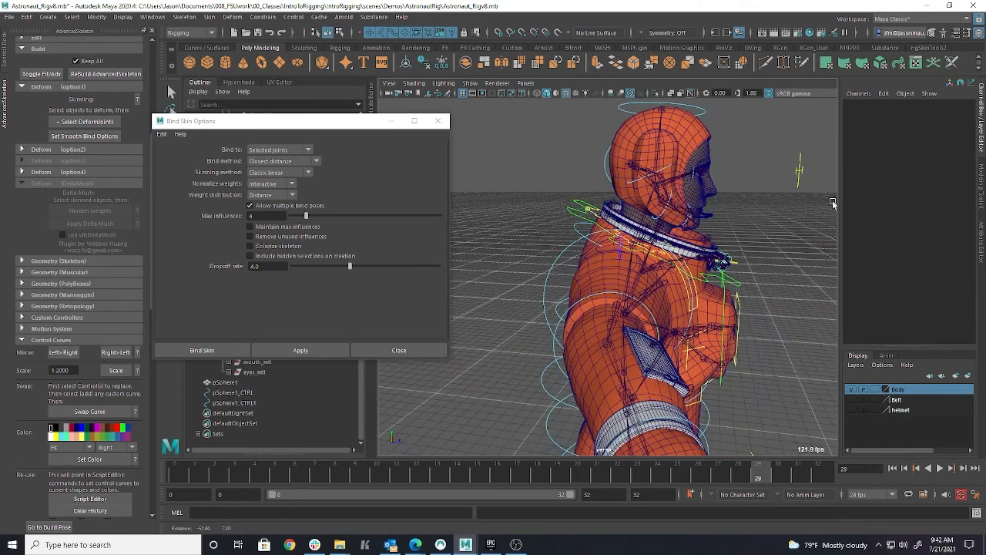
click(574, 228)
mouse_move(646, 235)
mouse_down()
mouse_move(637, 252)
mouse_move(634, 228)
mouse_up()
key(ctrl+z)
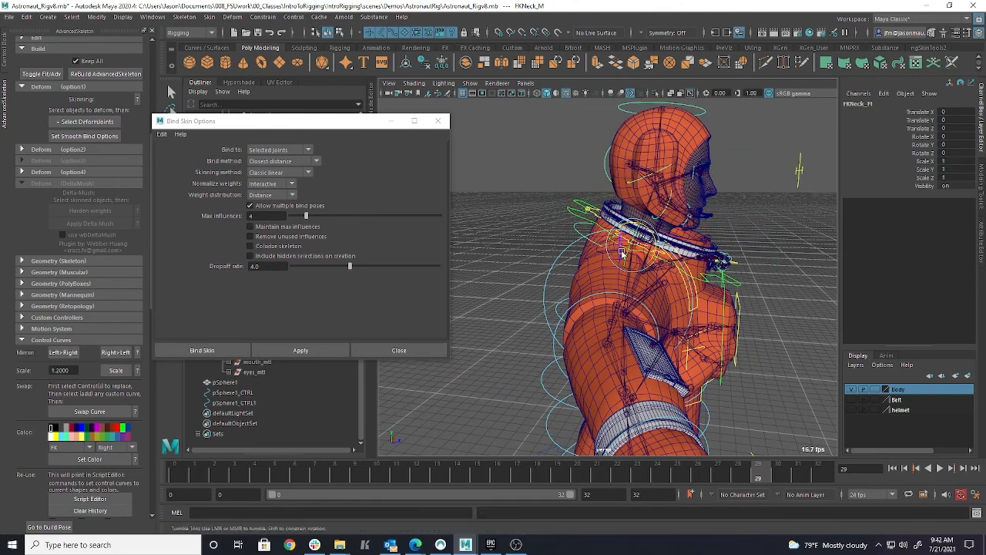
Try moving the FKSideCollar_jnt3_R control to test the right side of the collar, and undo the move
alt+right_drag(614, 248, 699, 259)
alt+drag(698, 259, 620, 199)
click(620, 199)
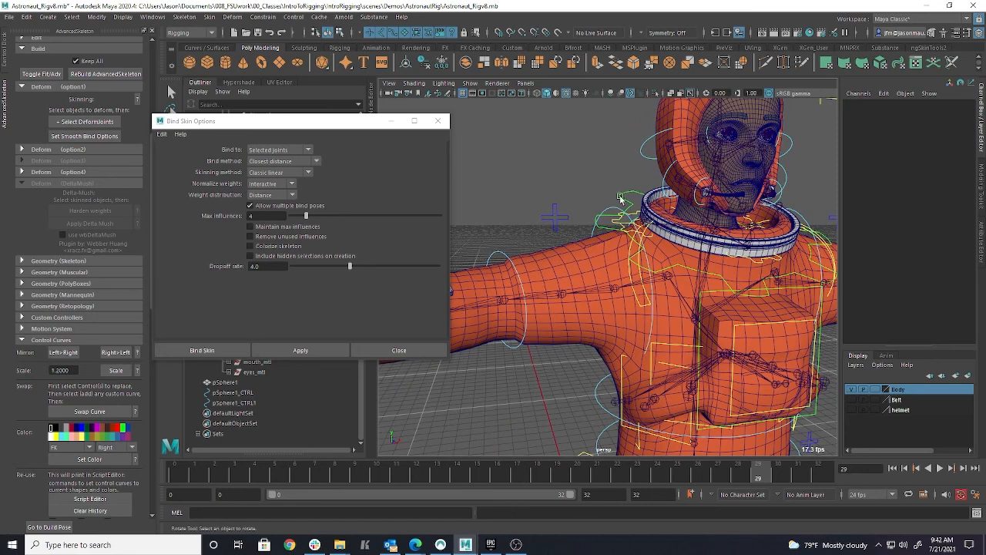
click(630, 233)
key(w)
mouse_move(647, 196)
mouse_down()
mouse_move(642, 226)
mouse_move(645, 191)
mouse_up()
key(ctrl+z)
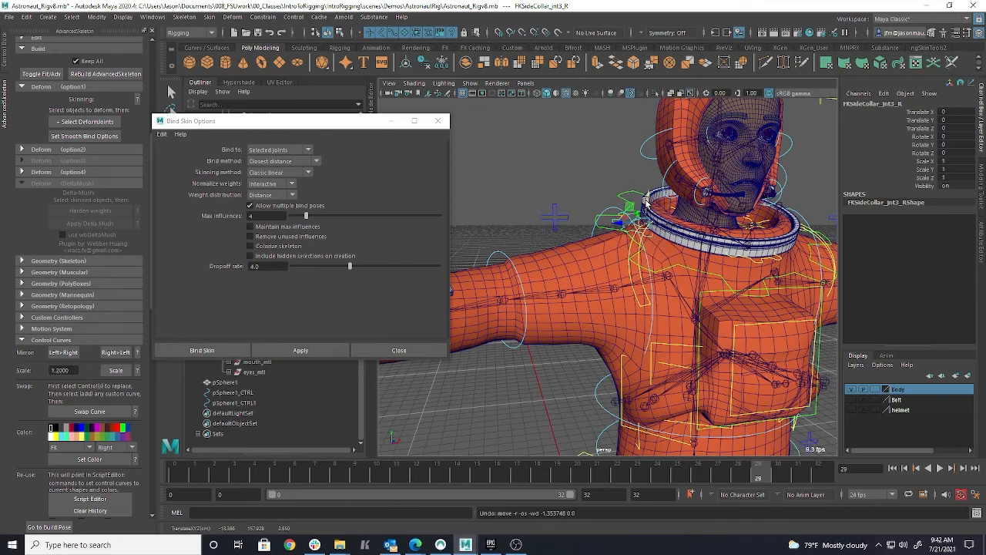
Bind the metal collar ring metal00_GEO to the Collar_jnt_M joint with Closest distance and Classic linear skinning
click(606, 171)
alt+drag(708, 250, 726, 259)
alt+right_drag(726, 259, 738, 283)
alt+middle_drag(737, 283, 659, 287)
click(637, 273)
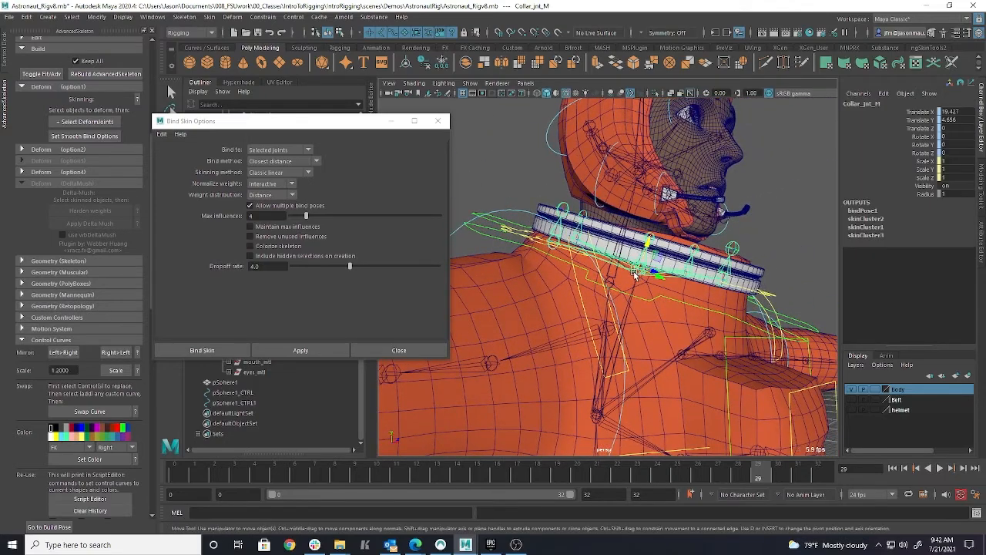
shift+click(672, 249)
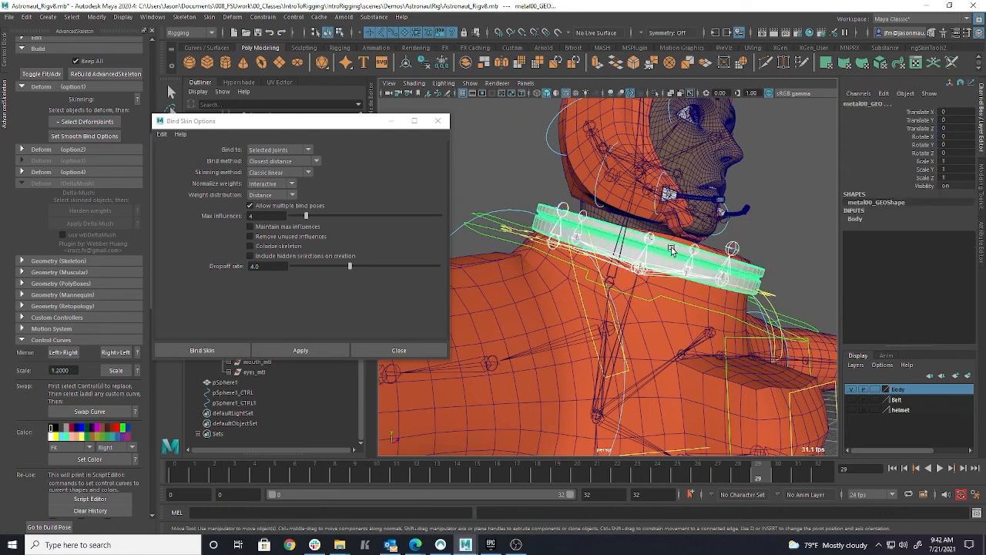
click(302, 351)
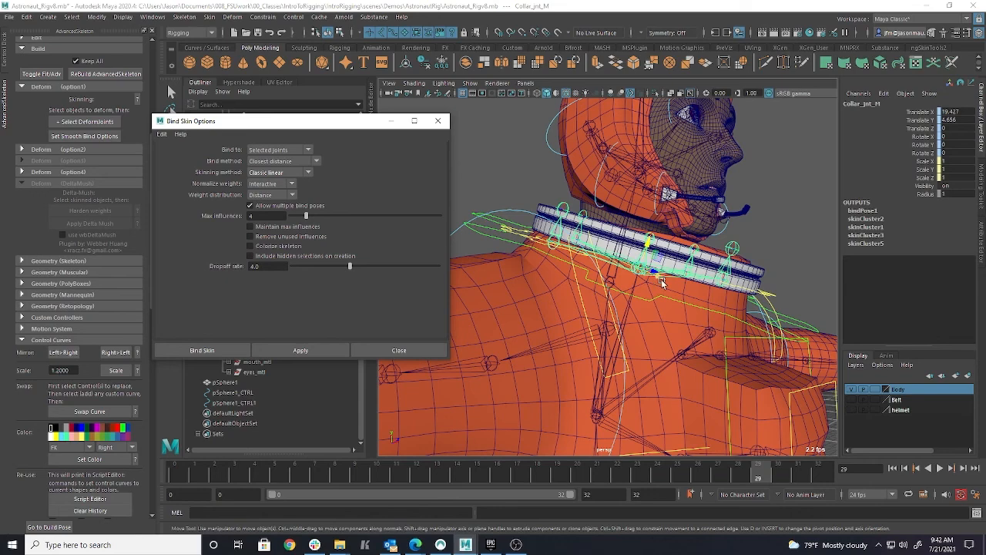
Try moving the FKCollar_jnt_M control to test how the metal ring follows the suit's collar, and undo each move
click(517, 166)
click(499, 236)
drag(648, 248, 618, 268)
alt+right_drag(617, 267, 580, 249)
alt+drag(579, 246, 628, 274)
key(ctrl+z)
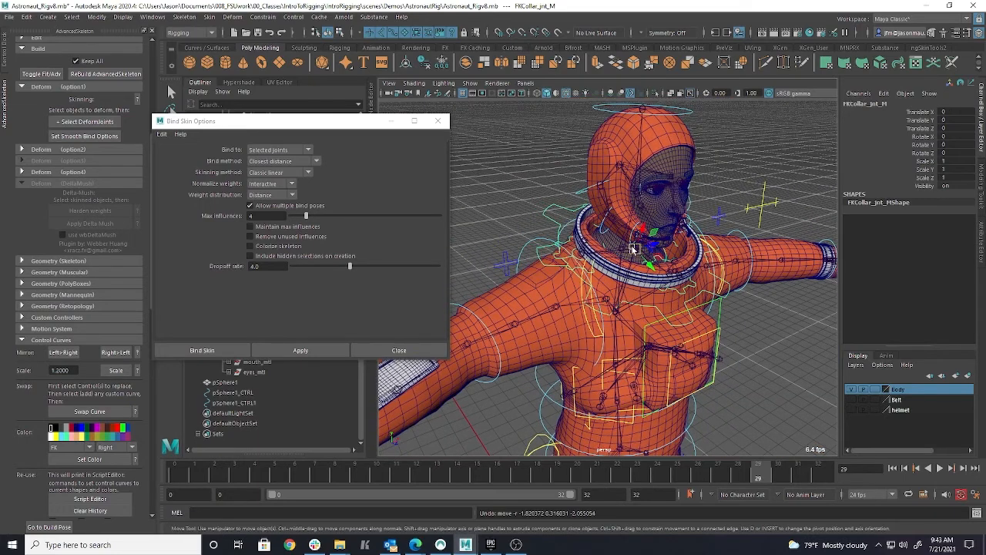
drag(637, 249, 628, 245)
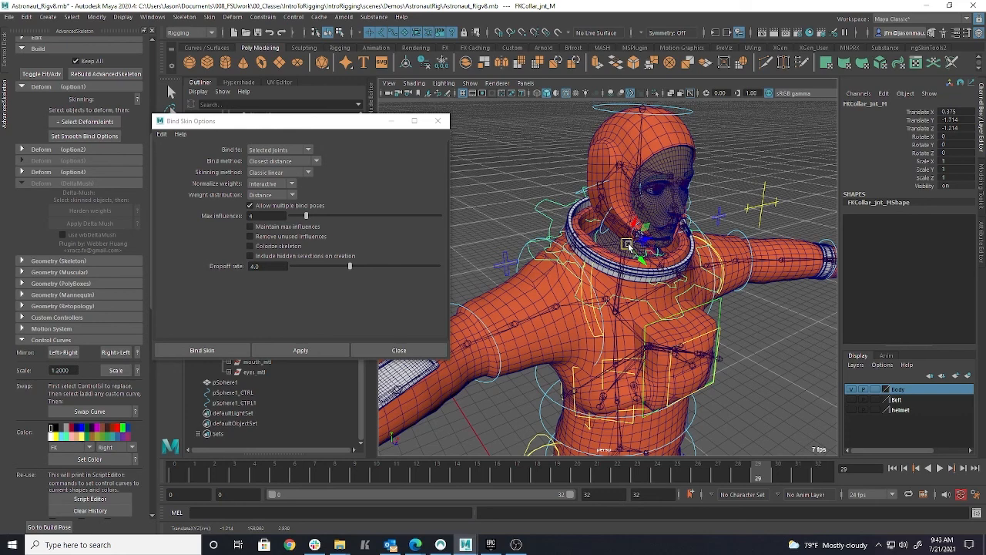
key(ctrl+z)
Rotate the FKCollar_jnt_M control slightly around Z to about -4.7° to test how the metal ring tilts
alt+drag(643, 224, 644, 258)
key(e)
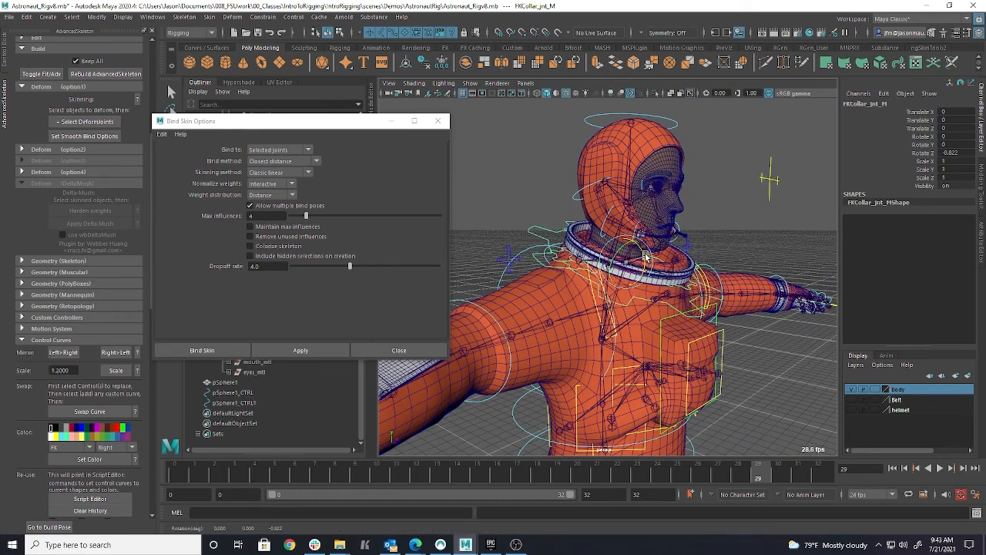
drag(647, 255, 646, 256)
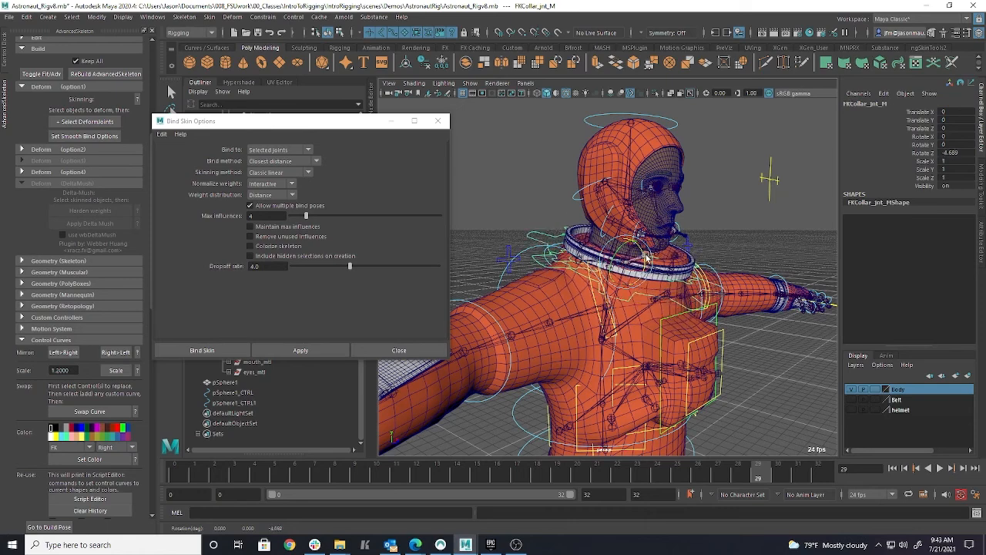
Test the chest area by moving the chest box control to about X 0.85, Y -0.77 and the right tube control to about X -0.14, Y 0.38
alt+drag(646, 257, 725, 218)
click(656, 227)
key(w)
drag(632, 248, 628, 259)
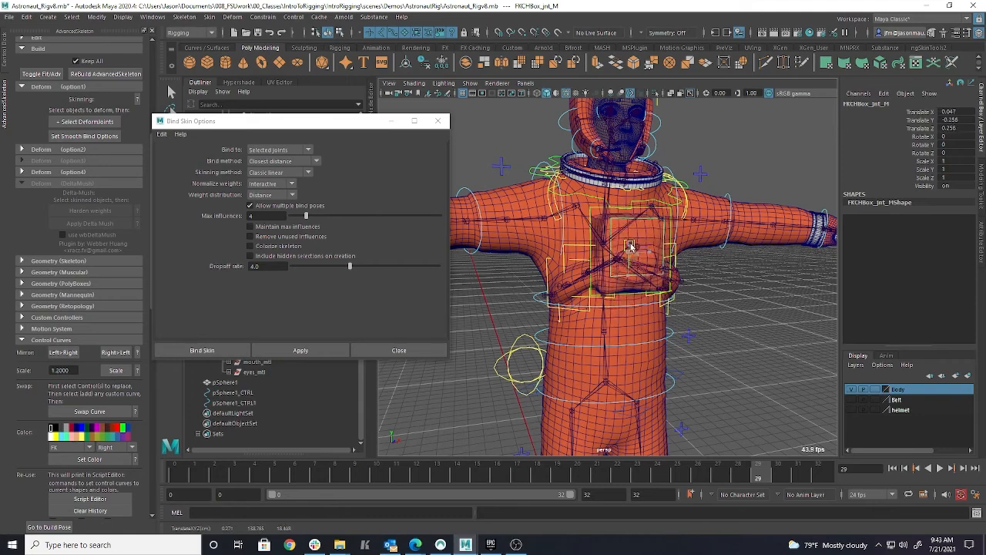
drag(629, 251, 630, 252)
mouse_move(629, 253)
alt+mouse_down()
mouse_move(745, 257)
mouse_move(642, 249)
alt+mouse_up()
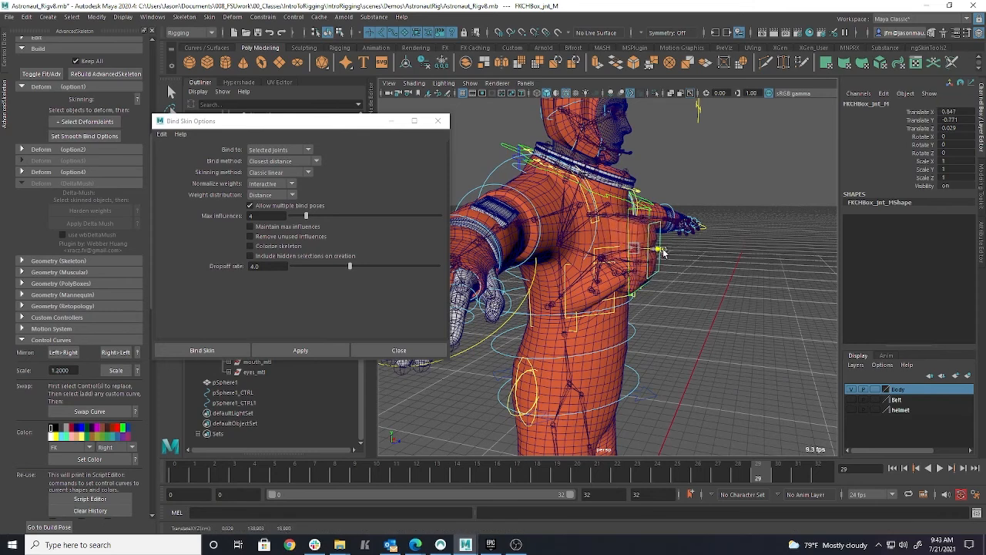
click(616, 265)
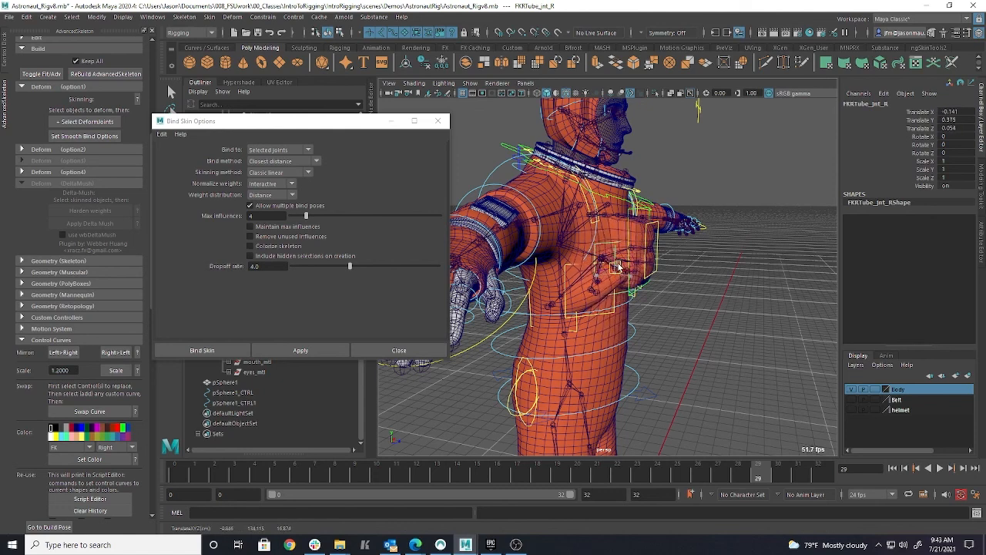
alt+drag(636, 279, 686, 291)
Try rotating the FKElbow_L control to test how the left elbow of the suit bends, and undo the rotation
click(681, 282)
key(e)
drag(688, 265, 665, 263)
alt+drag(668, 233, 727, 262)
key(ctrl+z)
Try raising the right foot forward with the IKLeg_R control to test the hip and knee deformation, and undo the move
alt+drag(681, 288, 715, 326)
alt+middle_drag(715, 326, 758, 288)
alt+right_drag(757, 288, 686, 319)
alt+middle_drag(694, 378, 708, 294)
alt+drag(709, 294, 724, 339)
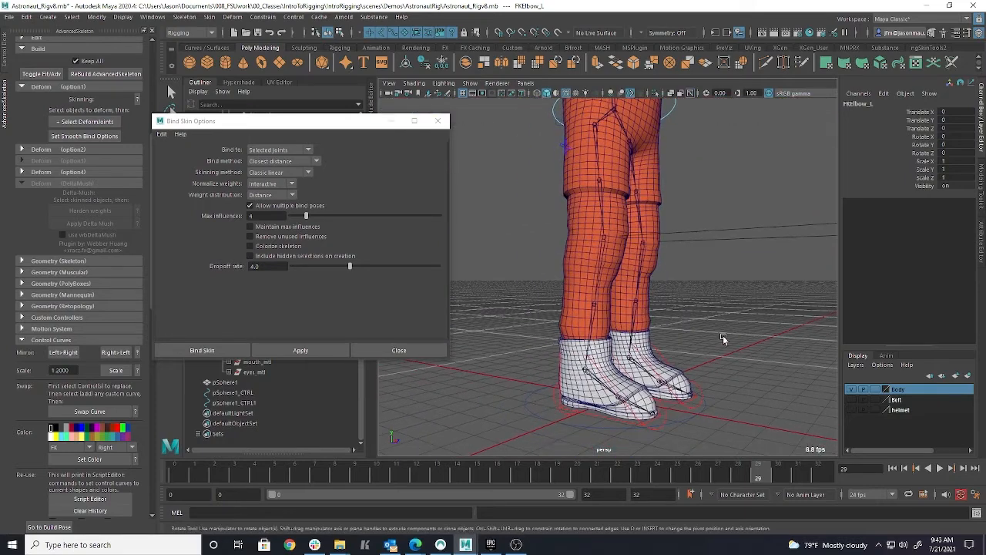
click(593, 418)
key(w)
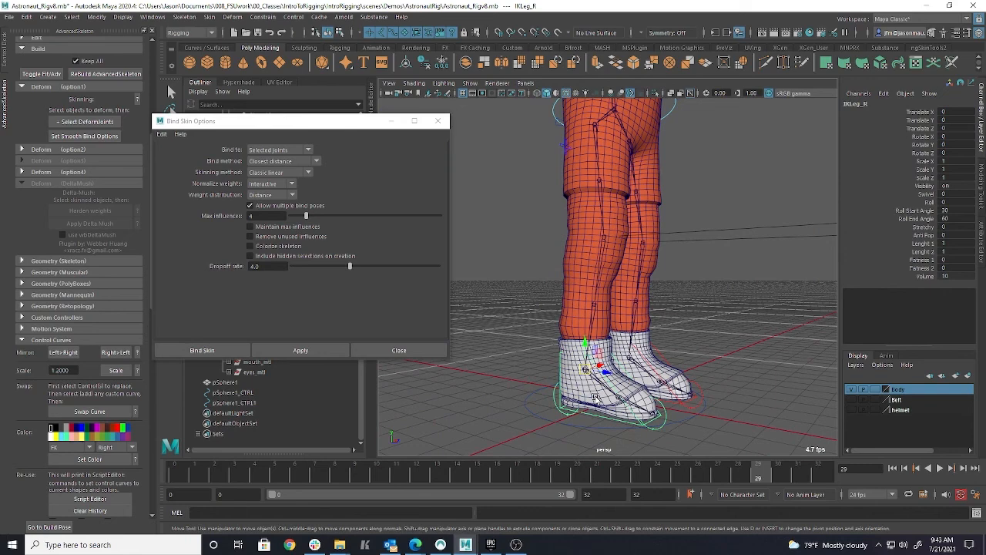
drag(590, 344, 687, 273)
alt+middle_drag(608, 167, 570, 277)
alt+drag(570, 274, 550, 247)
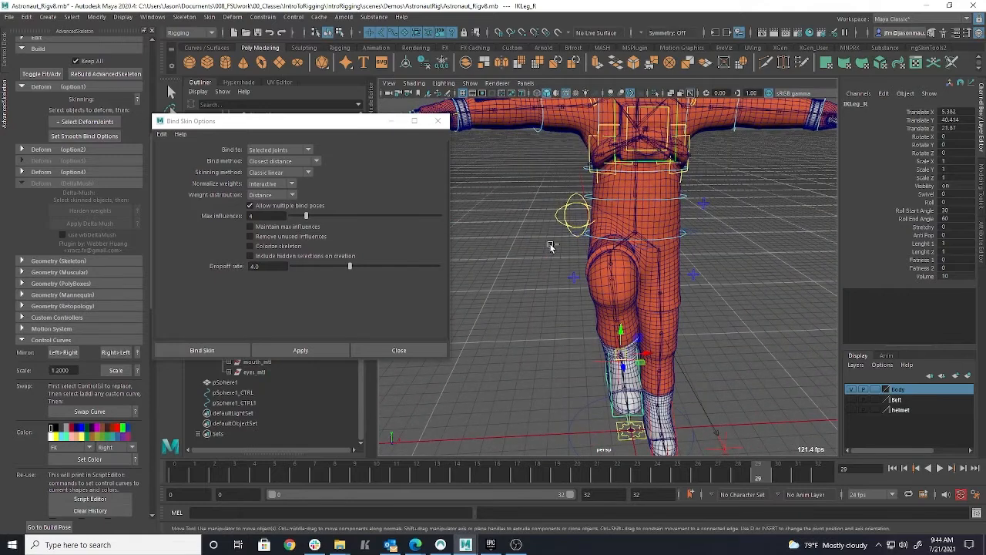
key(ctrl+z)
key(ctrl+z)
Try varying the Roll attribute of the IKLeg_R control to test the right boot's foot roll, and undo the changes
alt+middle_drag(671, 342, 685, 213)
alt+drag(592, 296, 709, 249)
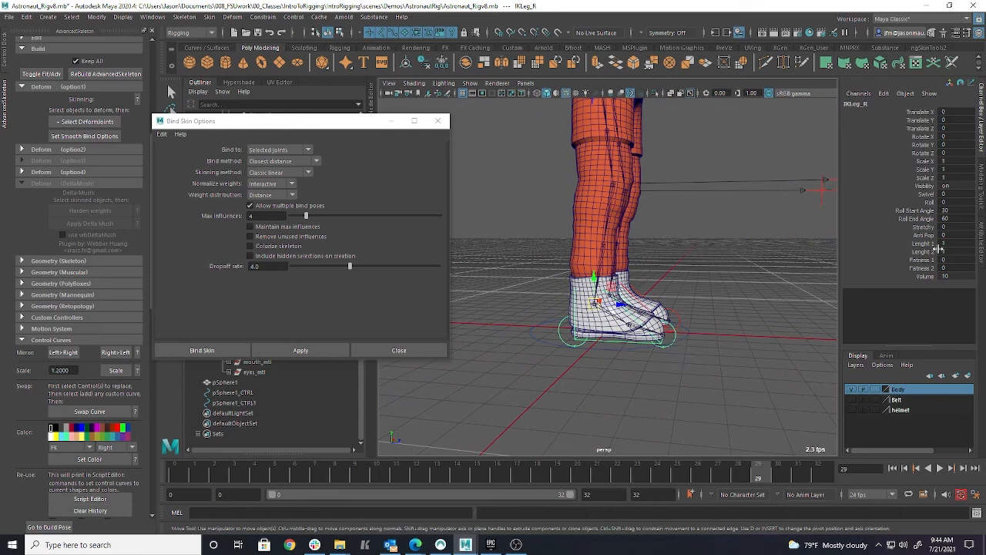
click(929, 202)
middle_drag(737, 229, 624, 329)
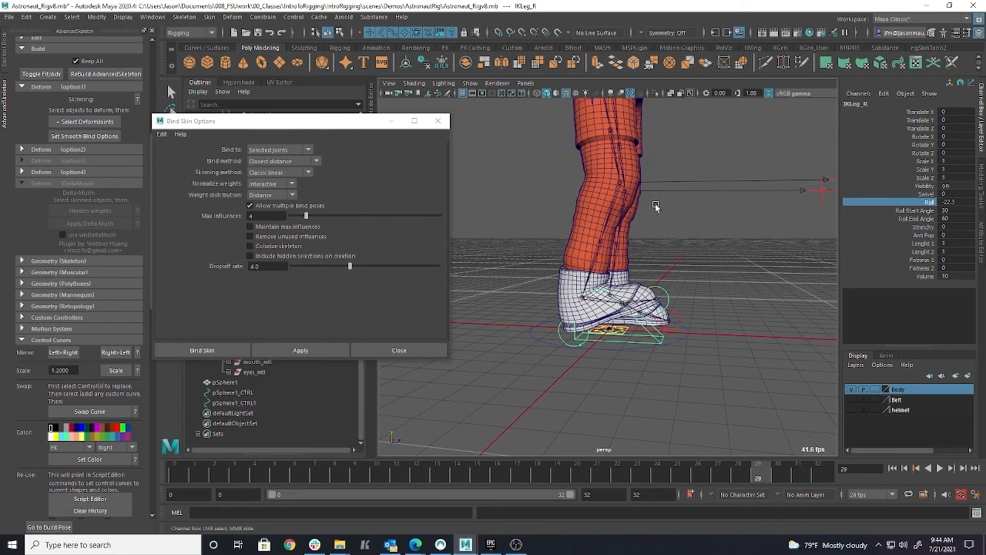
middle_drag(634, 239, 746, 292)
middle_drag(664, 315, 682, 289)
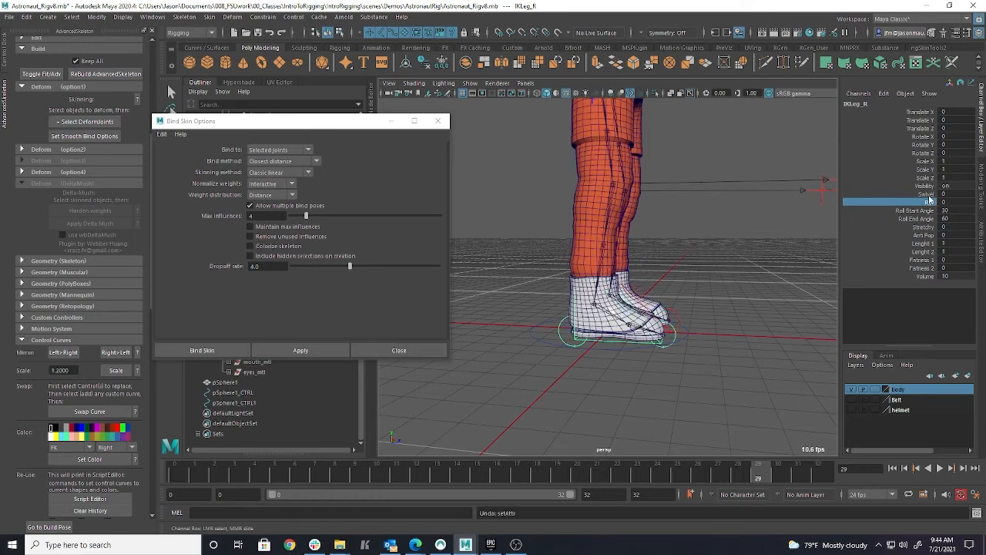
In wireframe display, enlarge the IKToes_R and RollToes_R control curves by repeatedly applying the 1.2 scale factor
alt+drag(630, 304, 670, 269)
key(4)
alt+right_drag(669, 269, 731, 269)
alt+middle_drag(730, 268, 666, 243)
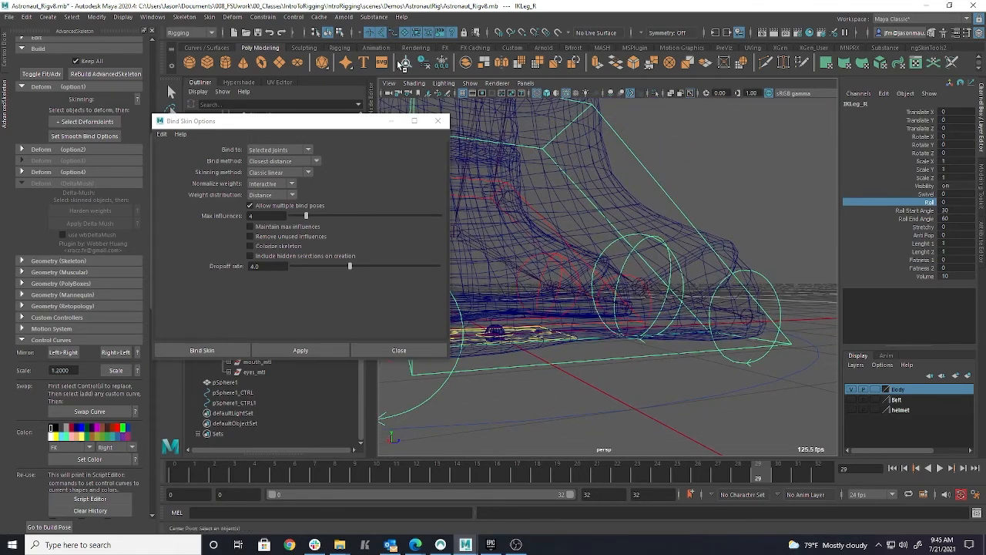
click(671, 281)
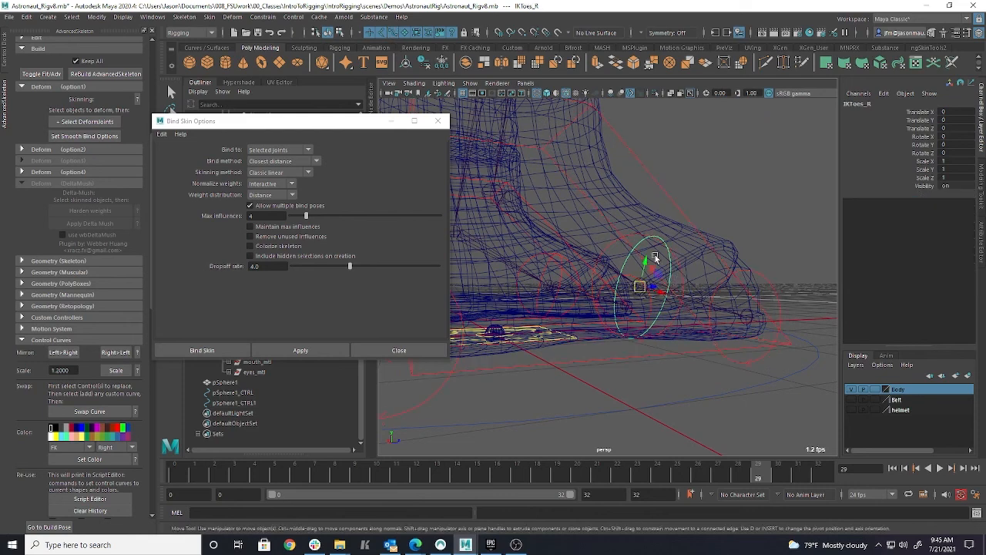
click(626, 247)
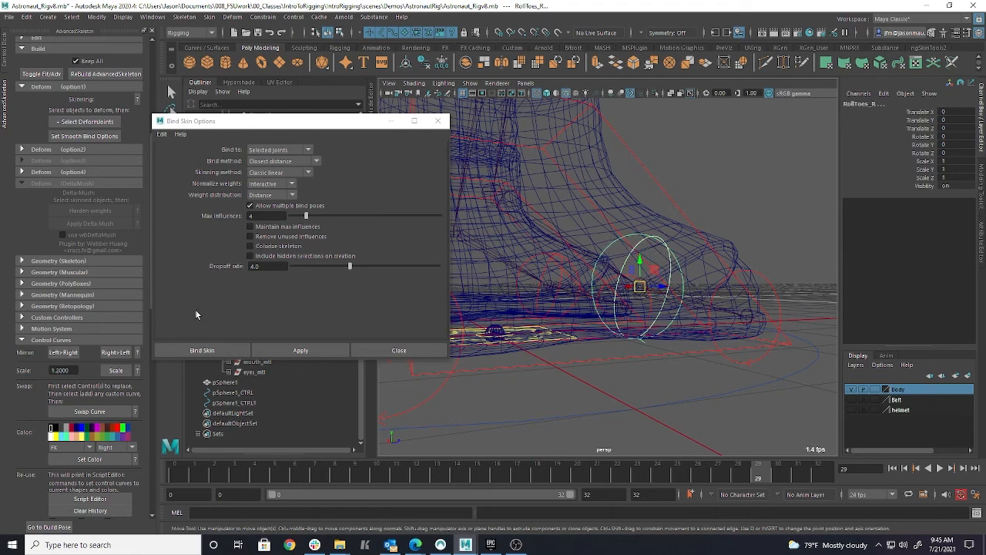
click(114, 371)
click(114, 370)
click(111, 373)
alt+right_drag(651, 337, 604, 328)
alt+drag(603, 328, 589, 347)
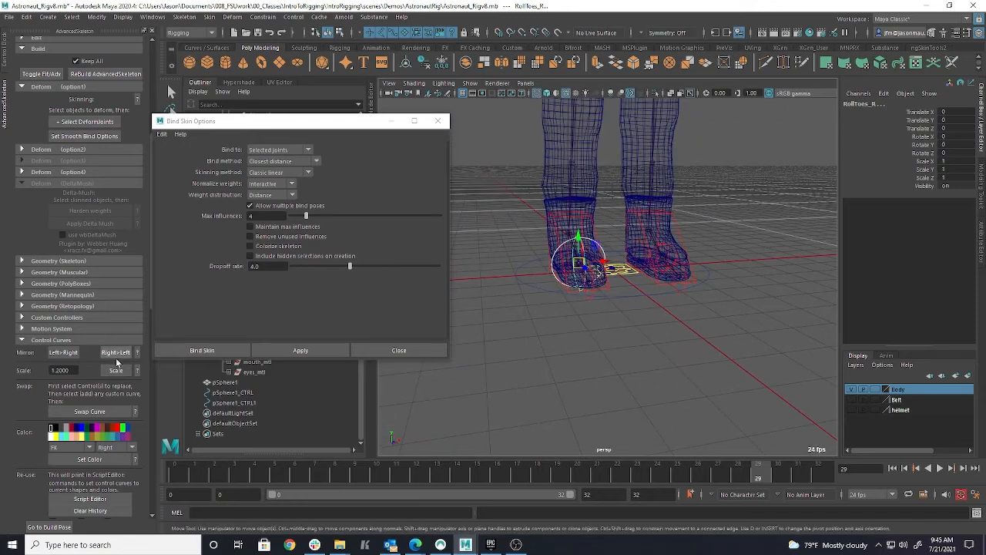
Return to shaded display, try rotating the IKToes_R control about 54° around Z to test the toe bend, and undo the rotation
click(590, 293)
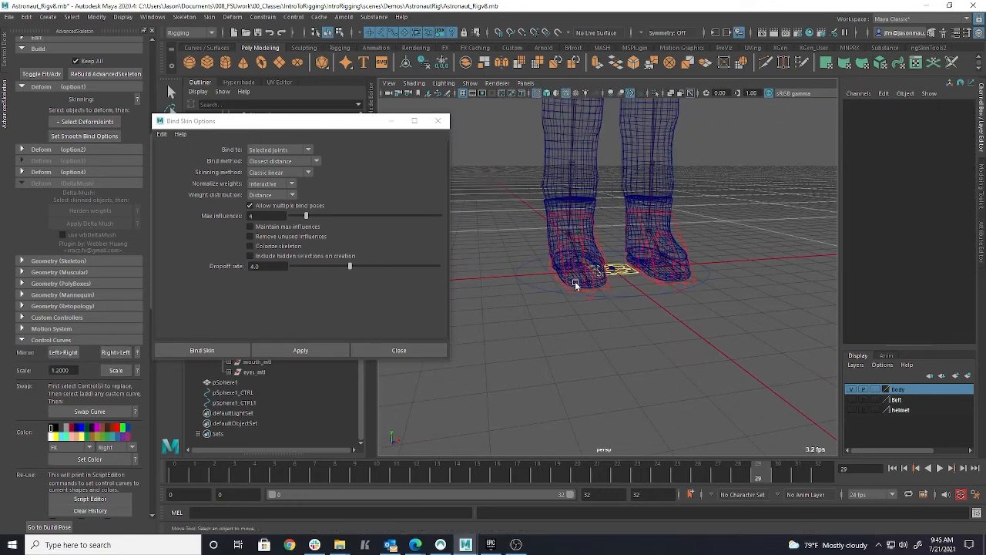
key(5)
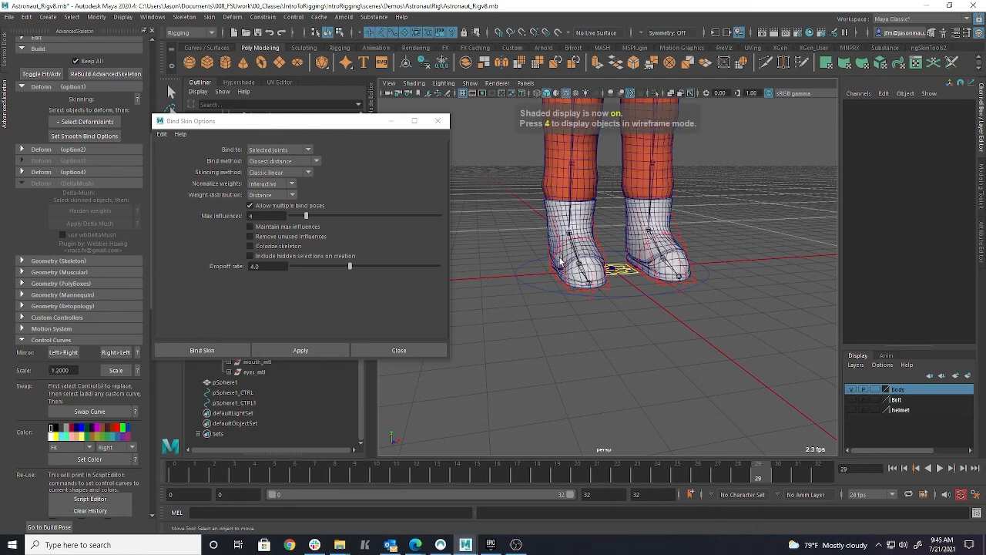
click(554, 253)
drag(582, 264, 583, 221)
key(e)
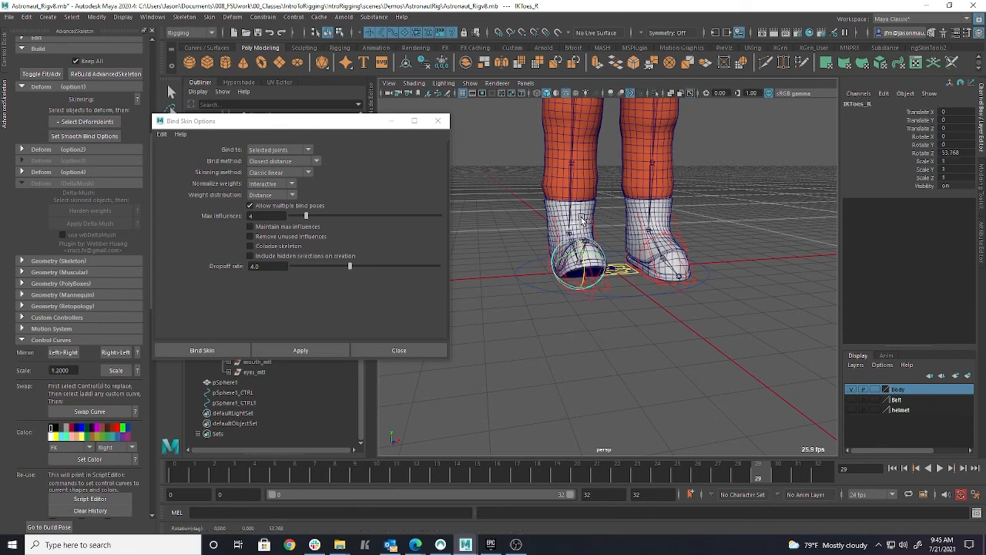
alt+drag(561, 261, 672, 249)
key(ctrl+z)
Try rotating the RollToes_R control to test how the right boot rolls on its toes, and undo the rotation
click(661, 231)
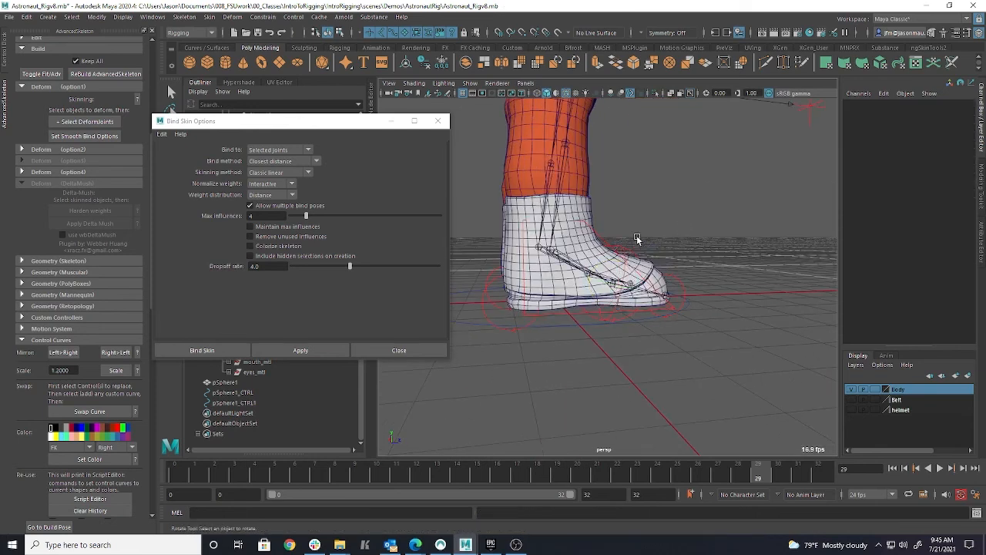
alt+drag(637, 206, 671, 216)
alt+drag(652, 293, 635, 301)
alt+right_drag(635, 301, 672, 299)
alt+drag(672, 299, 632, 296)
click(592, 321)
drag(594, 291, 605, 251)
key(ctrl+z)
scroll(635, 263, up, 5)
scroll(602, 234, down, 5)
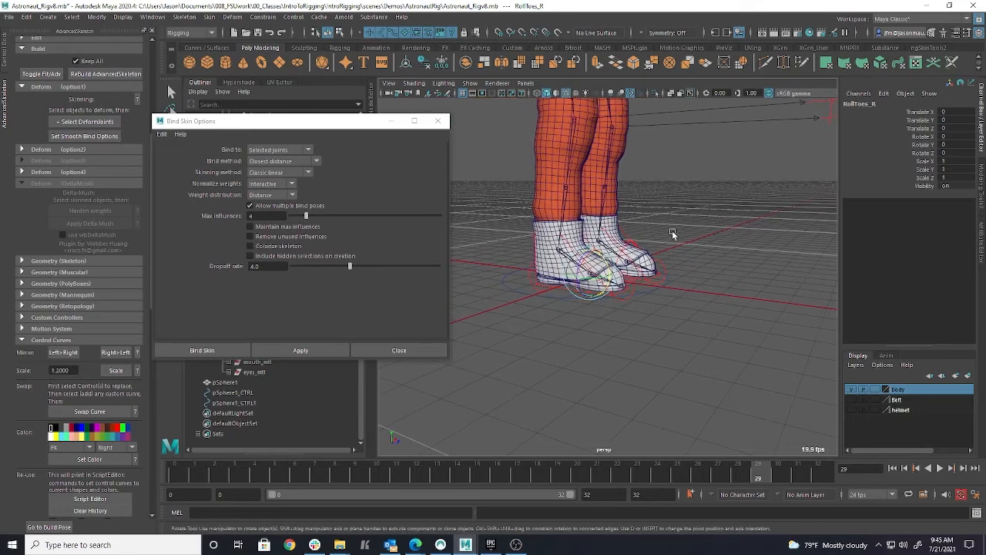
Try rotating IKLeg_R about 10° and RollHeel_R about -14° around X to test the ankle and heel, undoing each rotation
click(536, 241)
click(533, 241)
mouse_move(572, 242)
mouse_down()
mouse_move(579, 260)
mouse_move(574, 219)
mouse_move(578, 245)
mouse_up()
key(ctrl+z)
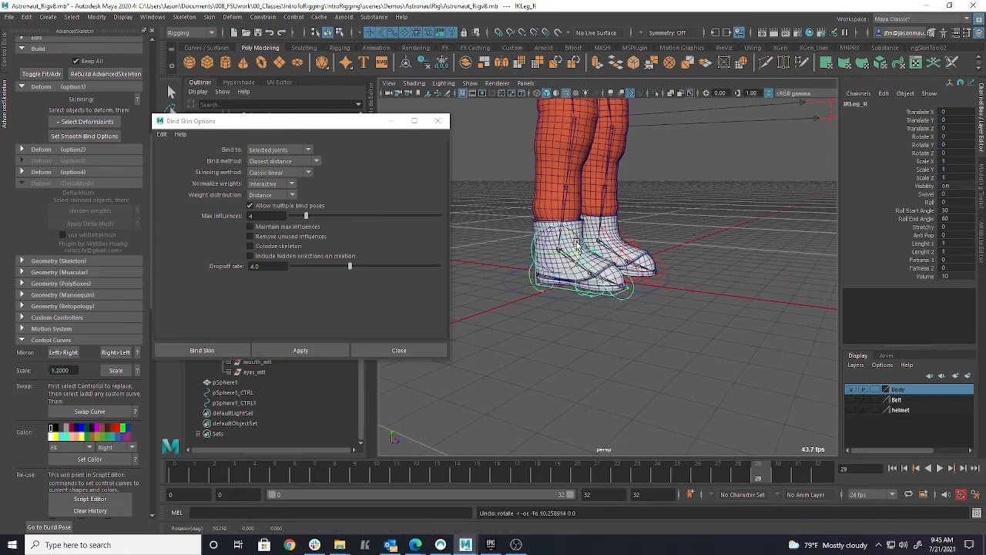
click(530, 279)
mouse_move(552, 264)
mouse_down()
mouse_move(544, 240)
mouse_move(553, 254)
mouse_up()
key(ctrl+z)
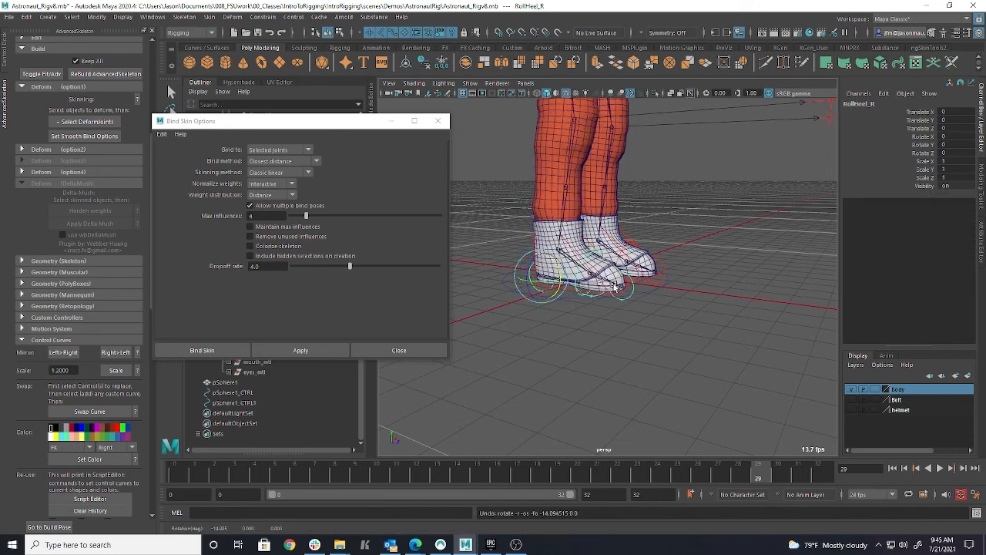
key(ctrl+z)
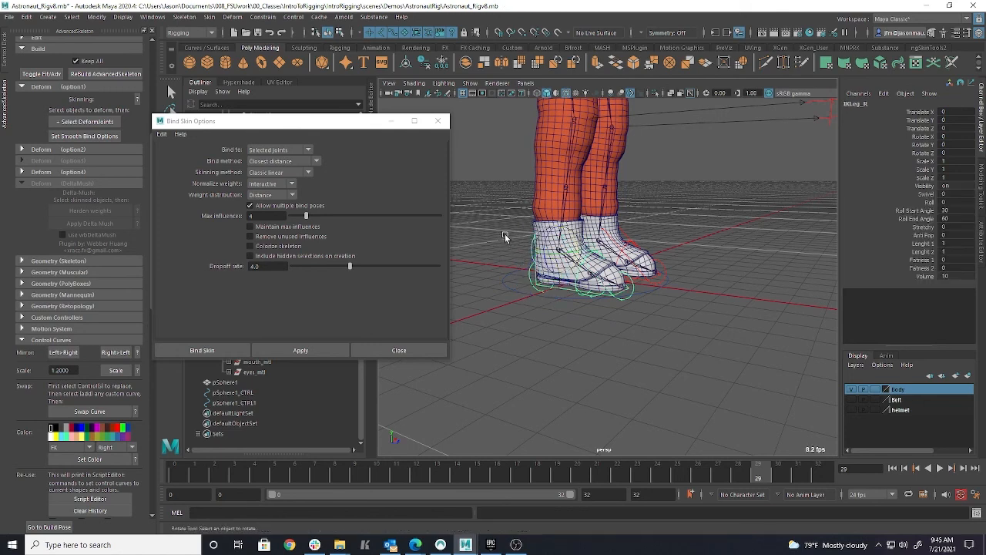
Try a slight rotation of about 1° around X on the right foot's IKLeg_R control, and undo it
click(505, 234)
alt+drag(505, 233, 567, 261)
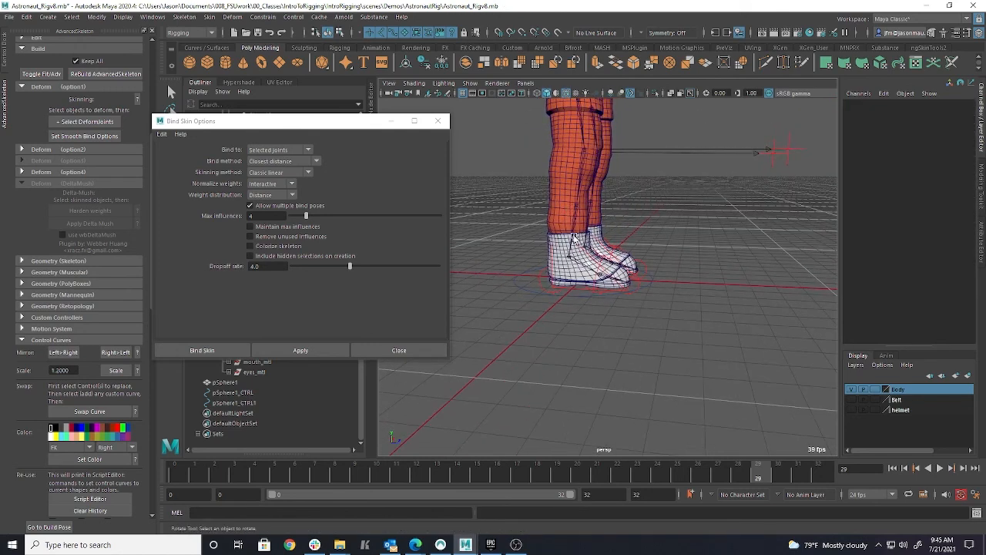
click(553, 267)
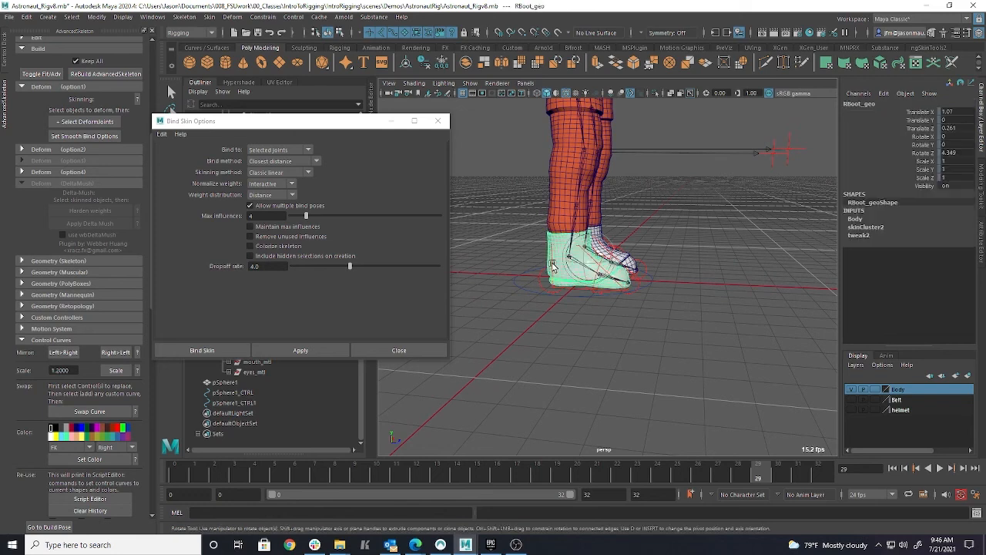
click(538, 262)
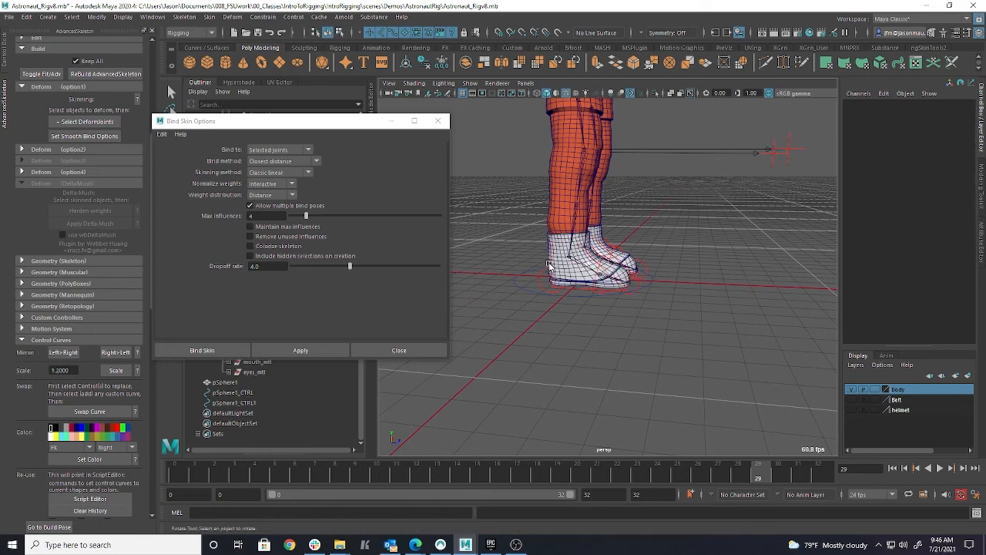
click(548, 266)
click(589, 290)
drag(586, 247, 590, 262)
key(ctrl+z)
key(ctrl+z)
key(ctrl+z)
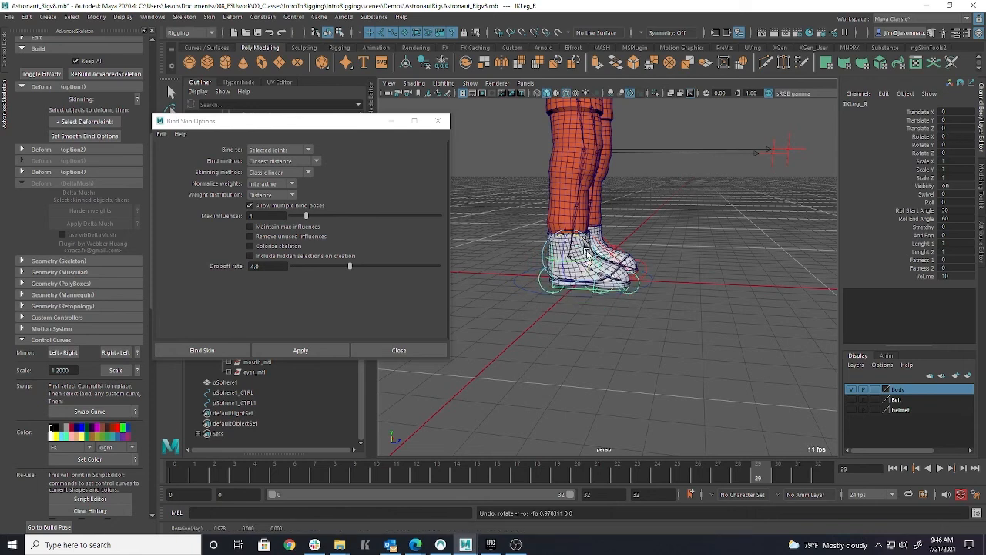
Test the right leg by lifting IKLeg_R backward and rotating it about 49° around X, and return the rig to the build pose
key(w)
mouse_move(587, 252)
mouse_down()
mouse_move(539, 232)
mouse_move(494, 193)
mouse_up()
key(e)
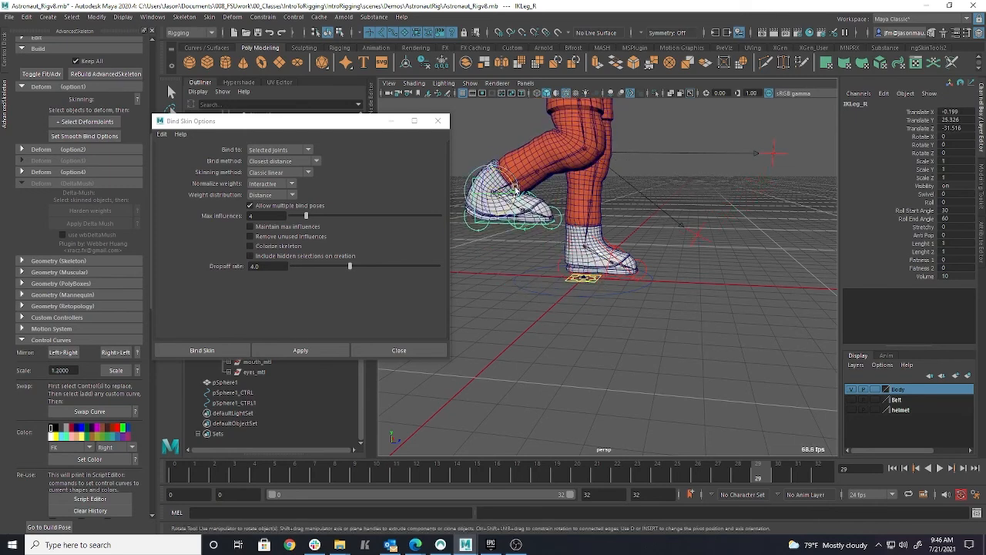
drag(515, 189, 507, 208)
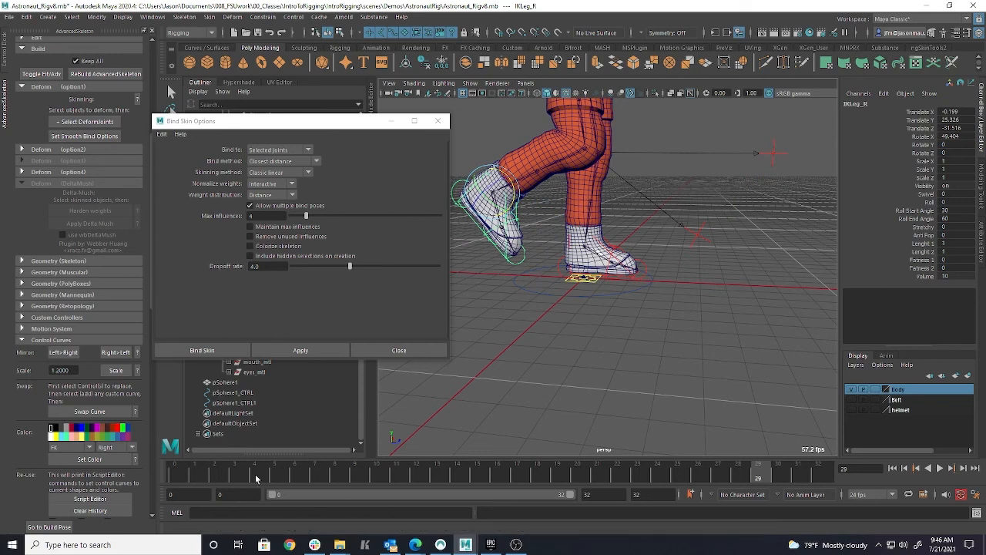
click(49, 527)
Select the metal ring metal02_GEO at the right wrist and examine where it sits relative to the wrist and forearm joints
alt+drag(555, 331, 675, 305)
alt+middle_drag(675, 305, 688, 446)
alt+middle_drag(628, 268, 557, 331)
alt+drag(556, 331, 619, 341)
alt+middle_drag(619, 341, 633, 291)
alt+right_drag(634, 291, 683, 285)
alt+drag(682, 285, 580, 257)
click(605, 266)
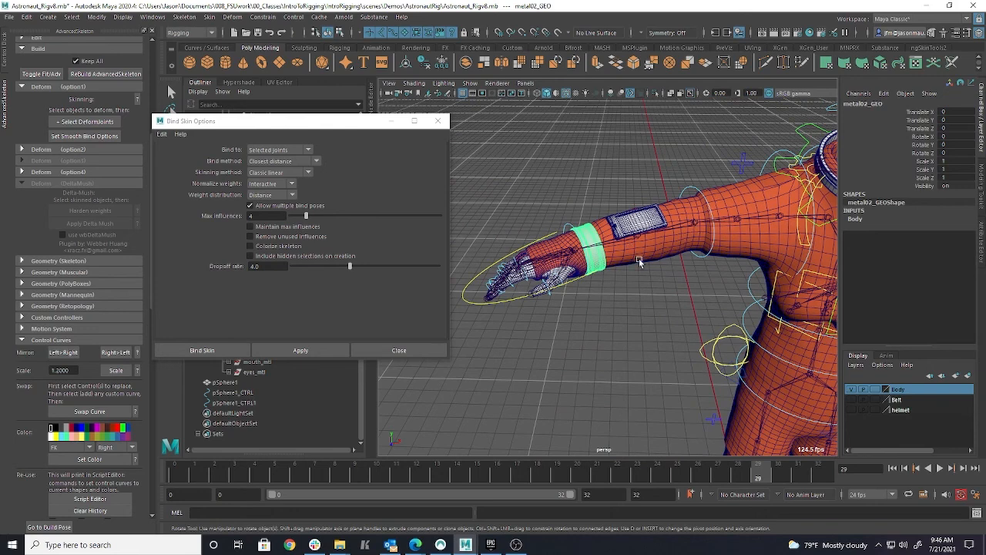
alt+drag(639, 261, 641, 278)
alt+right_drag(641, 278, 770, 284)
alt+drag(656, 295, 672, 325)
key(e)
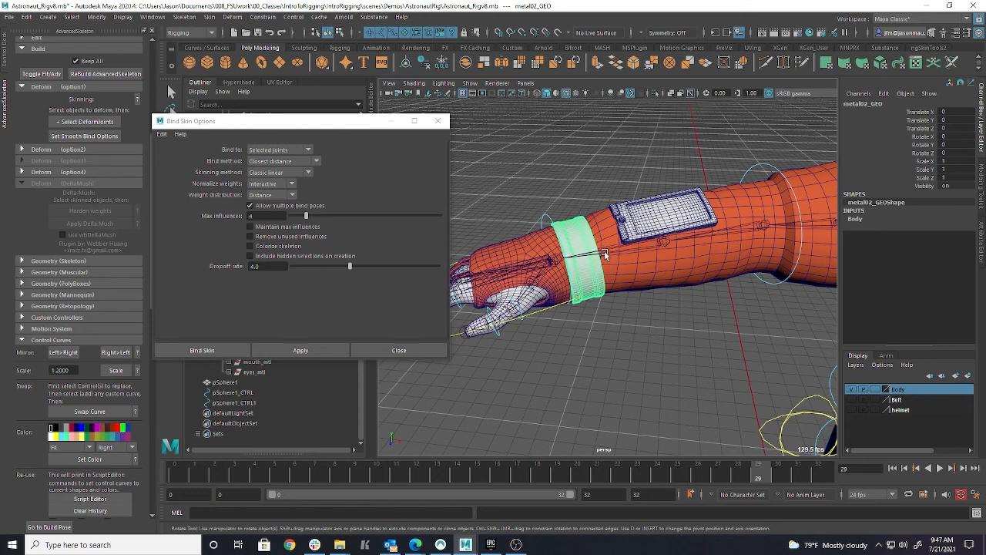
Try twisting the FKWrist_R control about 67° around X to see how the forearm and metal wrist ring respond, and undo it
click(545, 219)
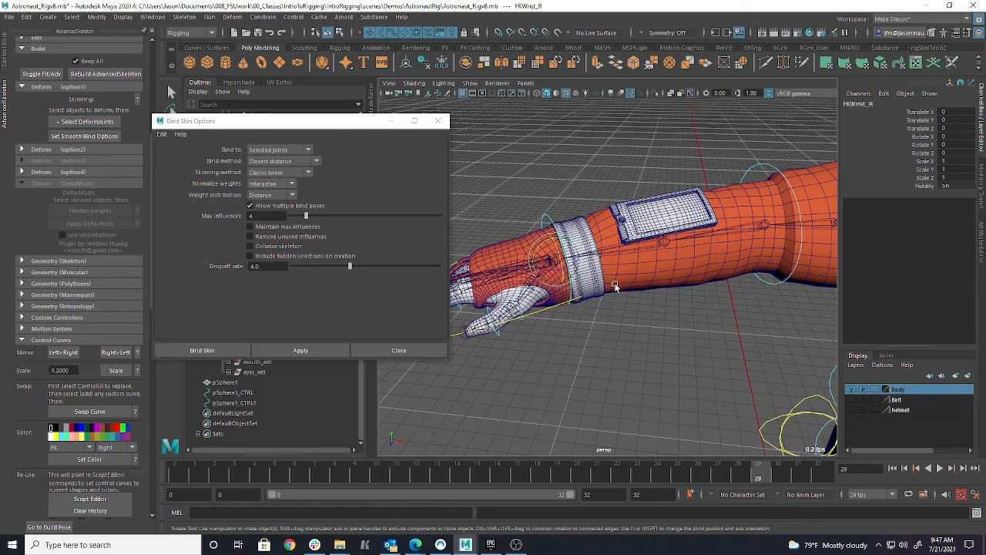
drag(564, 262, 553, 206)
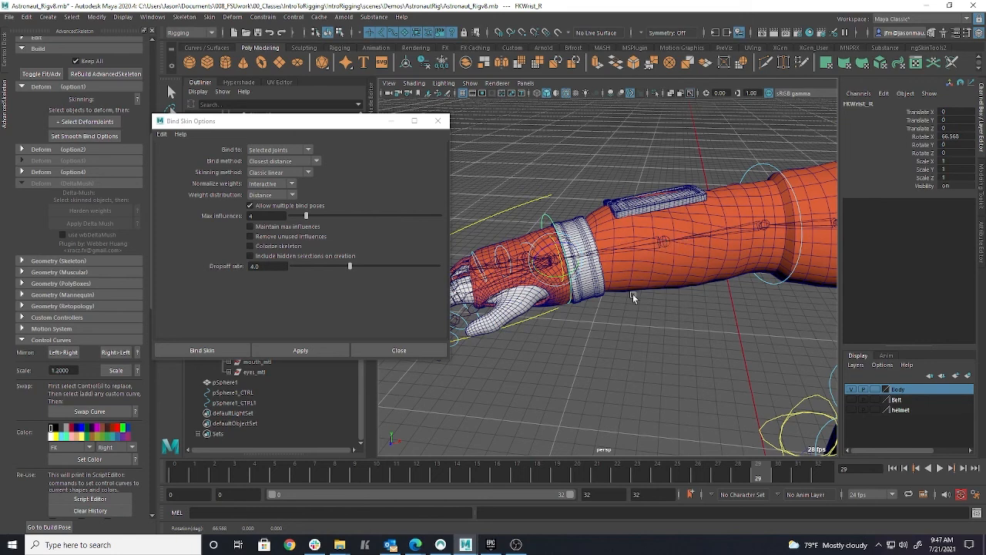
key(ctrl+z)
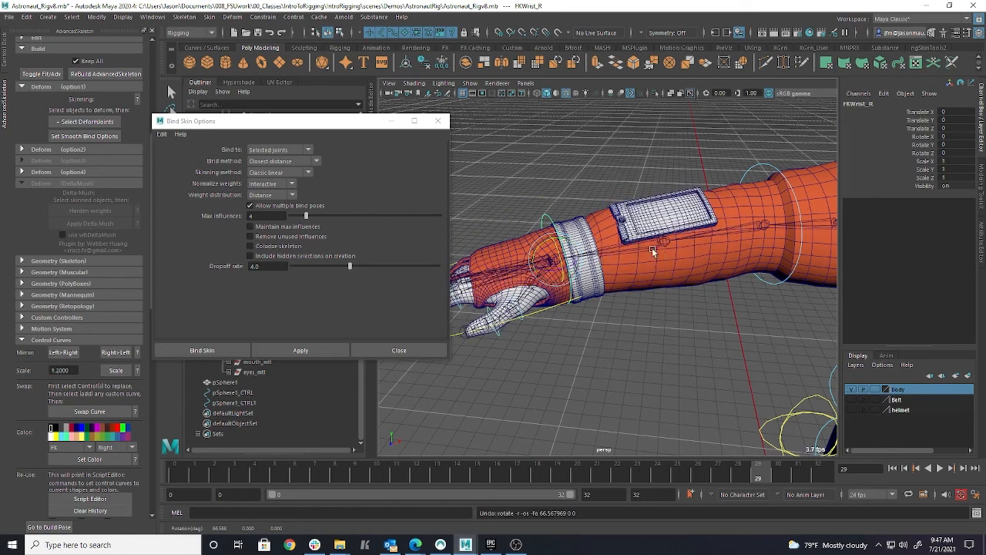
Bind the metal ring metal02_GEO at the right wrist to the Elbow_R joint, using selected joints, closest distance and classic linear skinning
alt+drag(653, 251, 704, 296)
alt+right_drag(705, 295, 696, 314)
key(f)
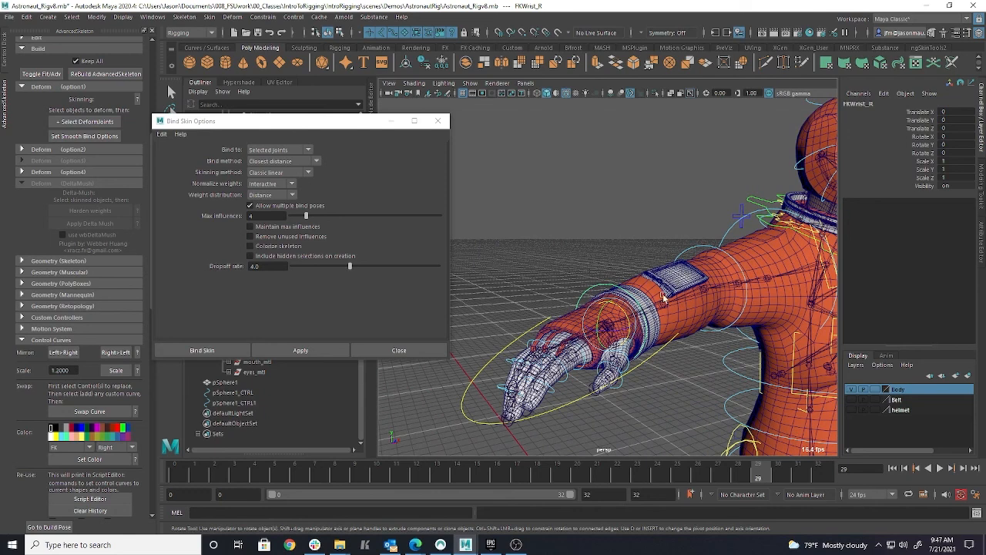
alt+drag(707, 349, 655, 361)
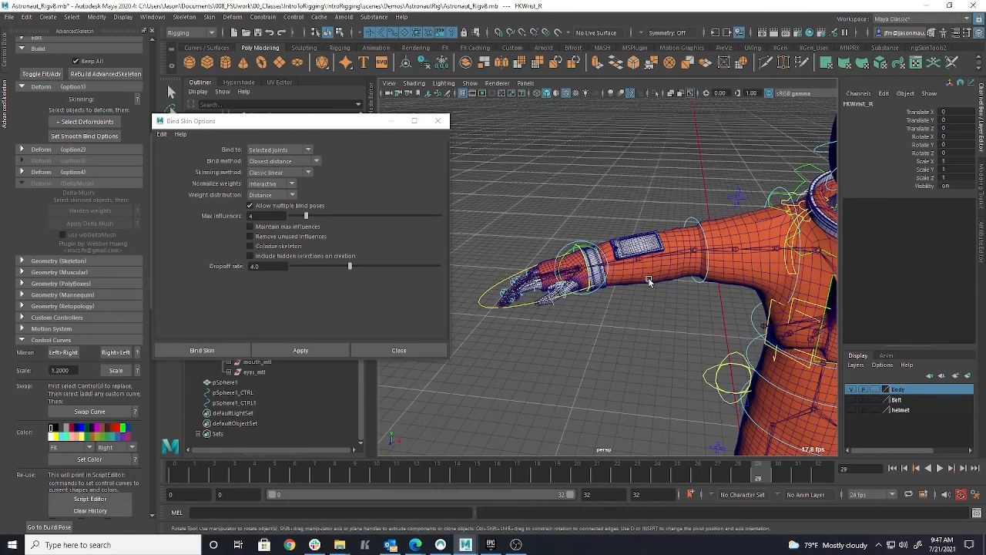
click(649, 279)
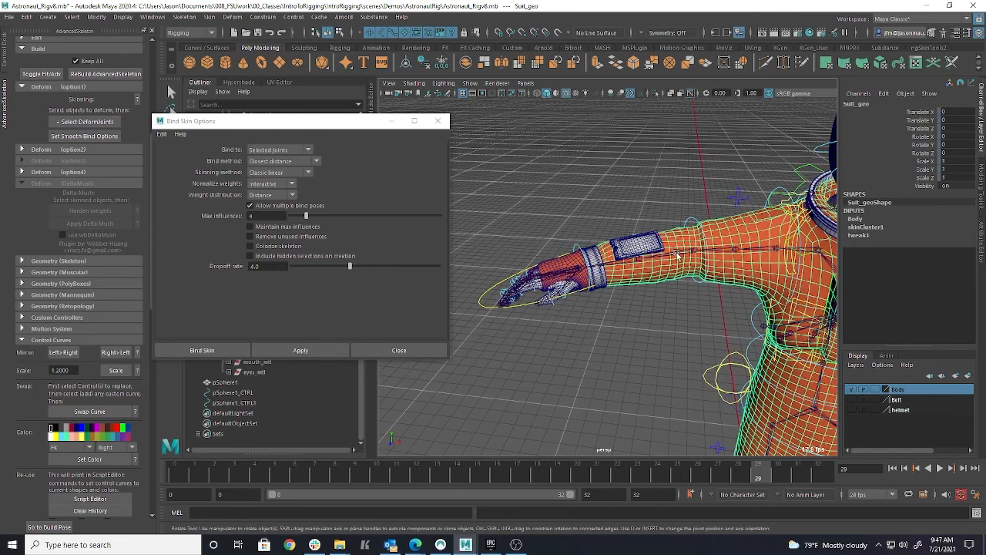
click(603, 285)
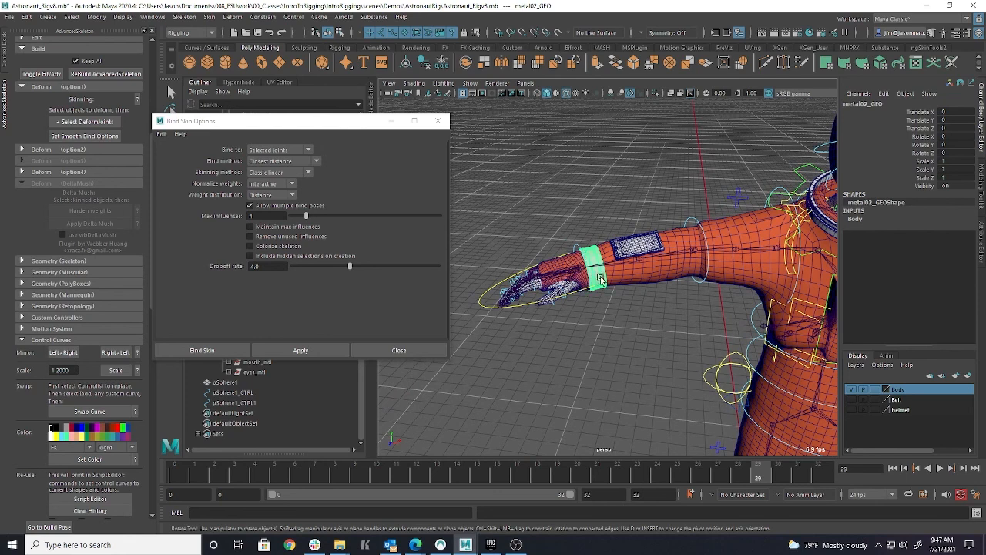
alt+right_drag(620, 285, 707, 294)
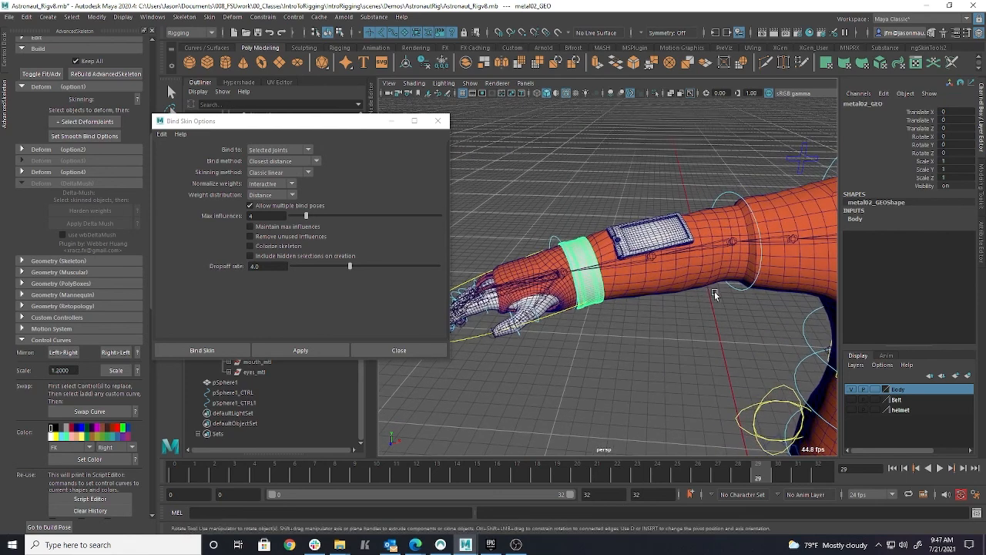
shift+click(736, 239)
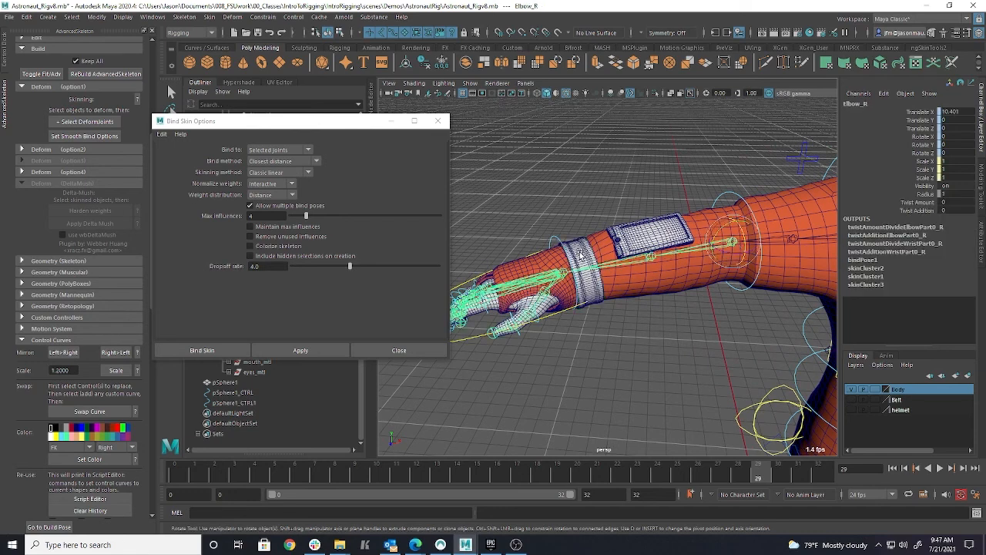
click(319, 348)
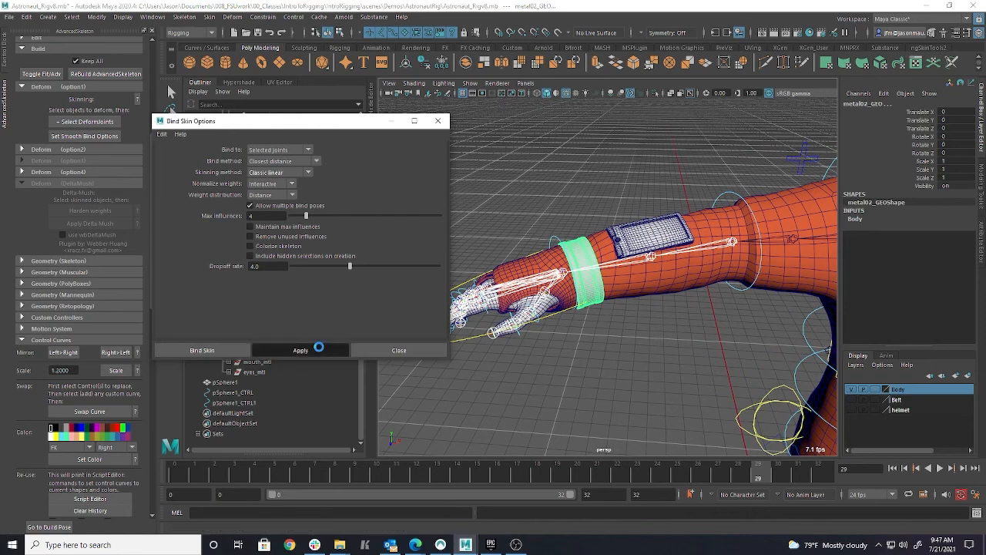
Try rotating the FKElbow_R control to about -50° X, 25° Y and 22° Z to test the wrist ring, and undo it
click(656, 263)
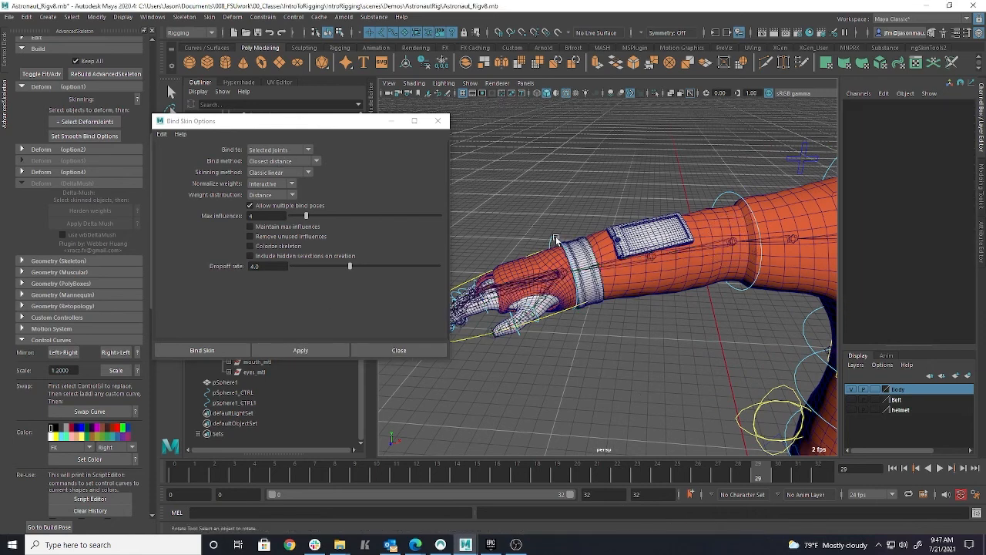
click(574, 275)
mouse_move(574, 275)
mouse_down()
mouse_move(560, 252)
mouse_move(574, 275)
mouse_up()
click(732, 245)
drag(732, 245, 656, 224)
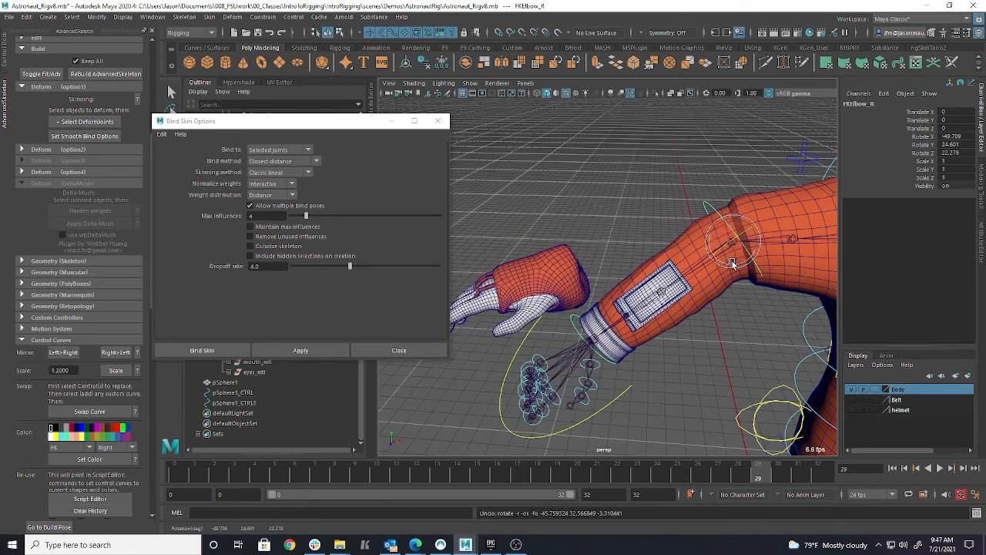
key(ctrl+z)
click(625, 175)
alt+drag(628, 189, 643, 252)
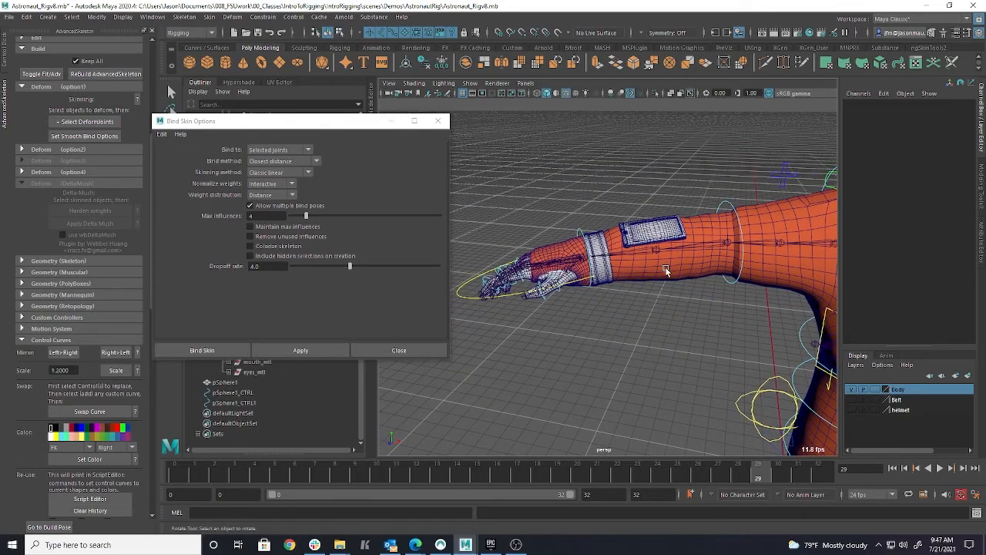
Select the right hand's fingers, hand cover and three finger loops together with the Wrist_R joint
click(666, 270)
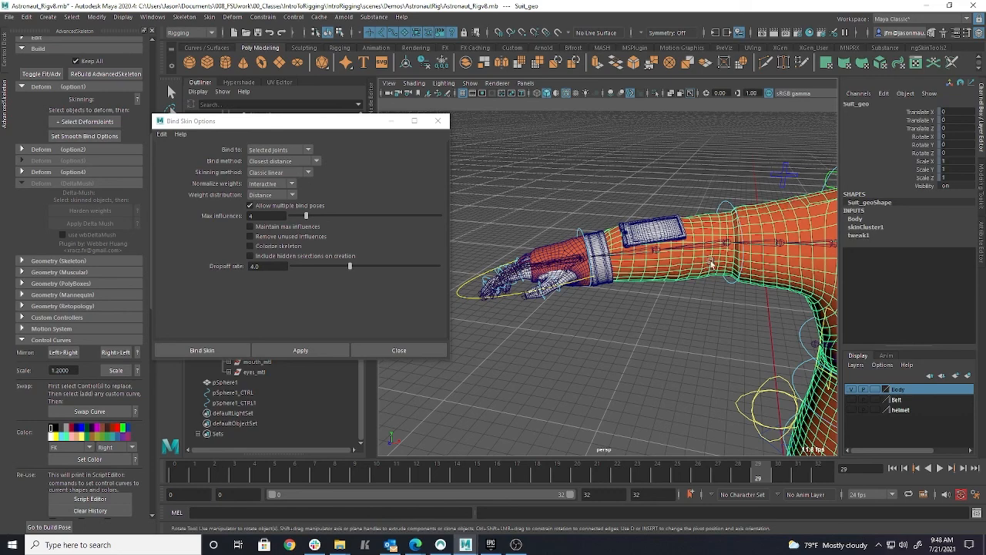
alt+right_drag(589, 286, 693, 320)
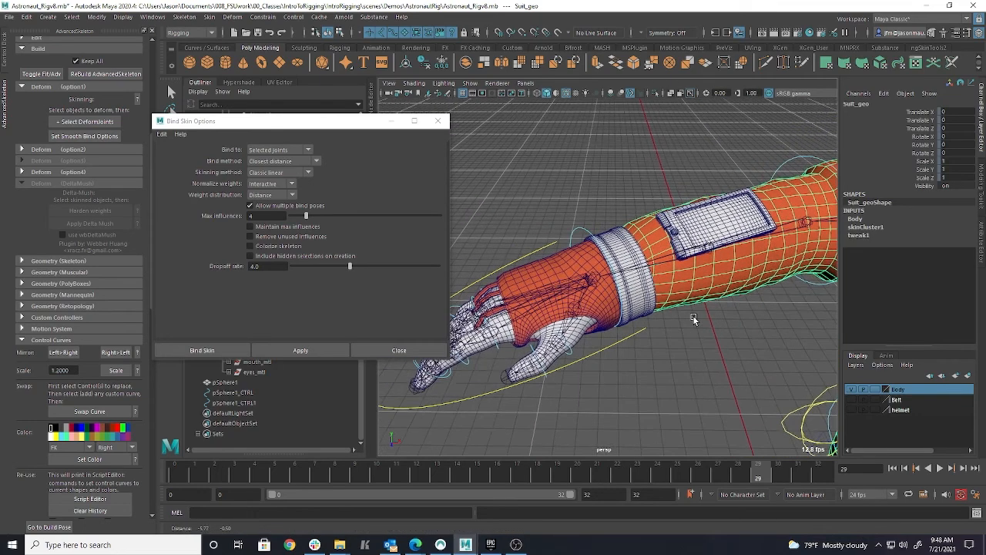
alt+drag(693, 319, 739, 362)
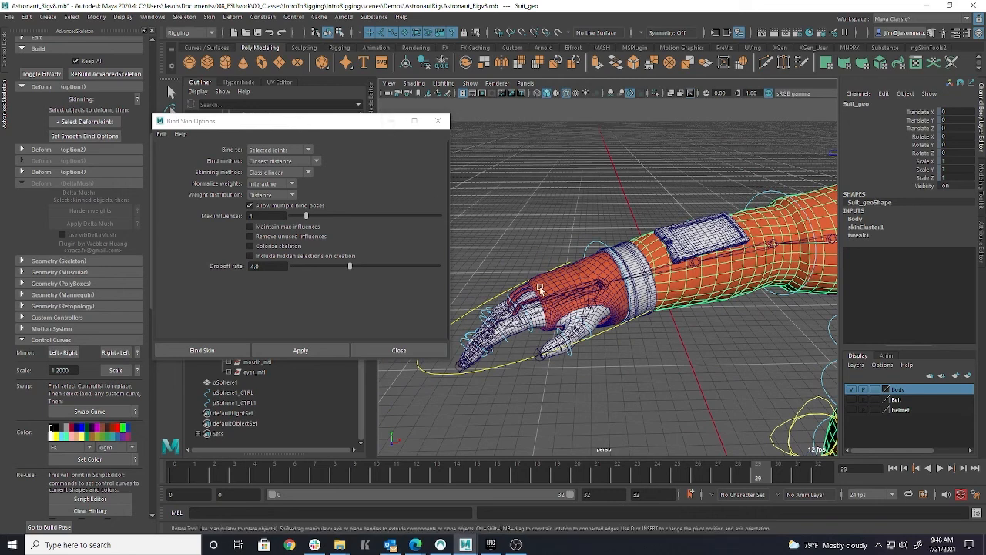
click(601, 331)
click(601, 328)
scroll(617, 339, up, 5)
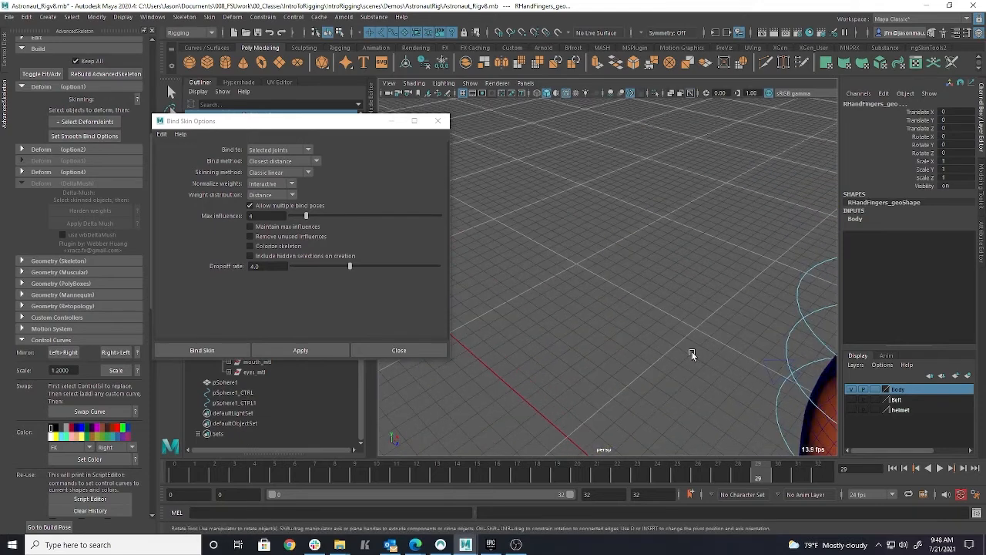
click(597, 283)
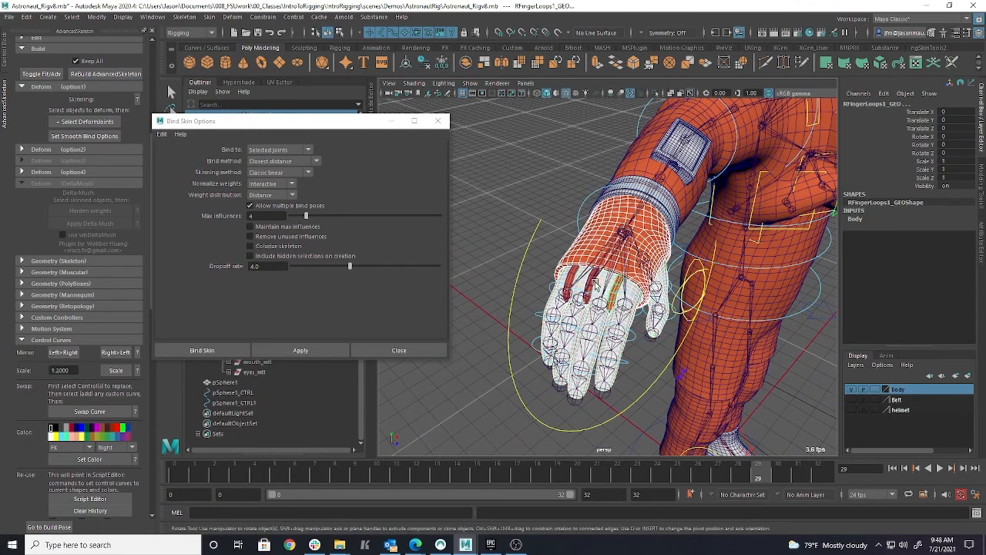
shift+click(586, 280)
shift+click(573, 279)
alt+drag(672, 302, 650, 228)
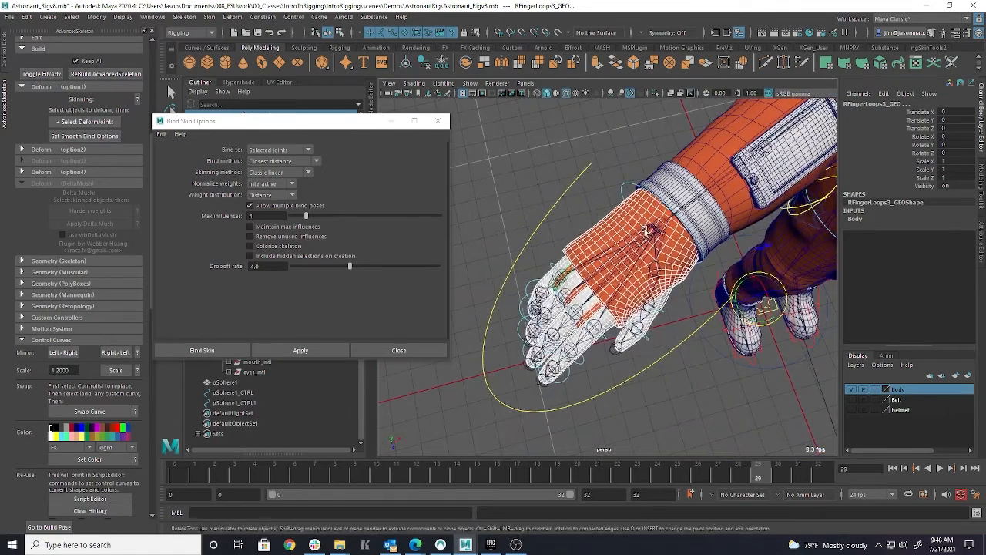
shift+click(664, 228)
Move the Bind Skin options window off the Outliner and expand the Wrist_R hierarchy to list all finger joints
drag(286, 124, 529, 179)
scroll(279, 186, up, 10)
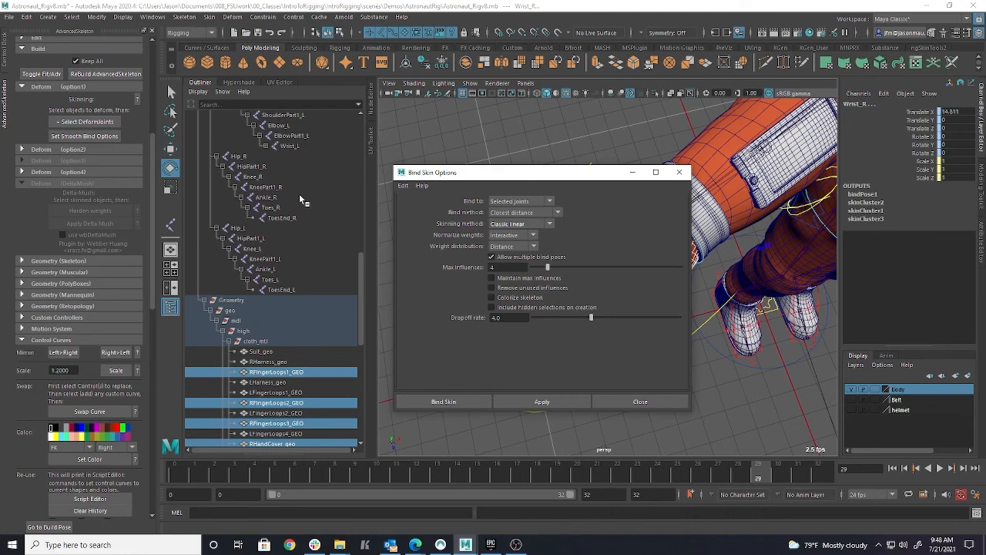
scroll(301, 199, up, 10)
click(266, 230)
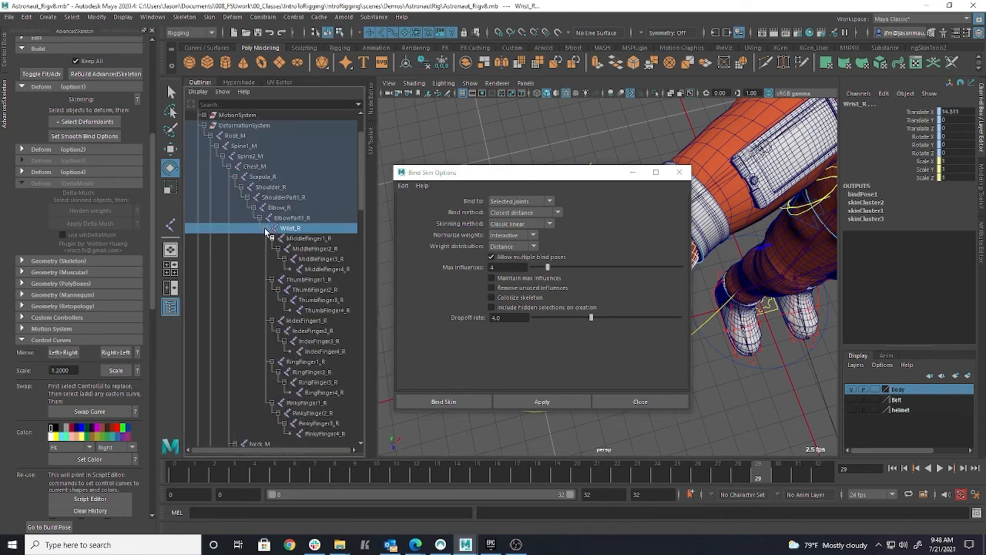
Try adding the joints MiddleFinger1_R to MiddleFinger3_R to the selection, and examine the fingertip joint MiddleFinger4_R on the hand
shift+click(327, 269)
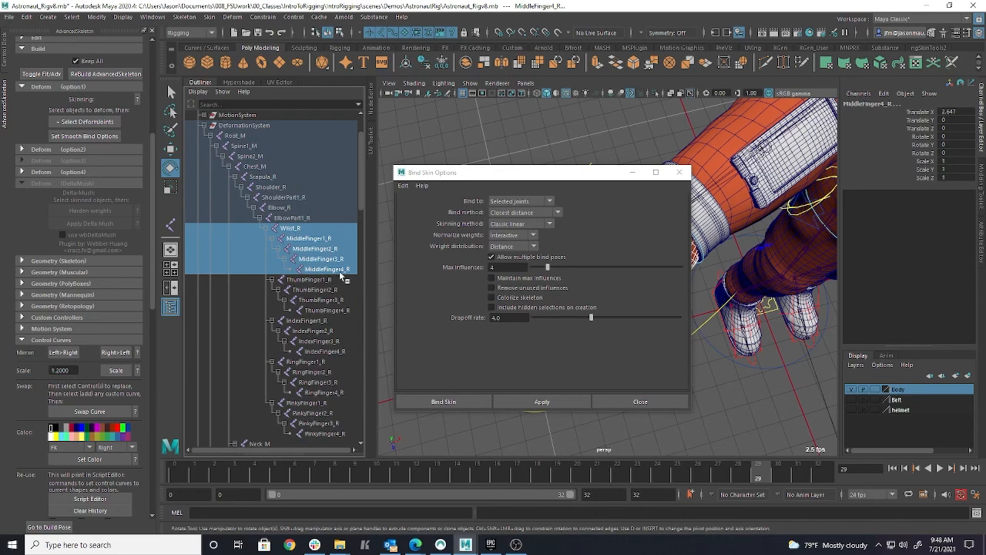
ctrl+click(339, 271)
drag(505, 173, 773, 266)
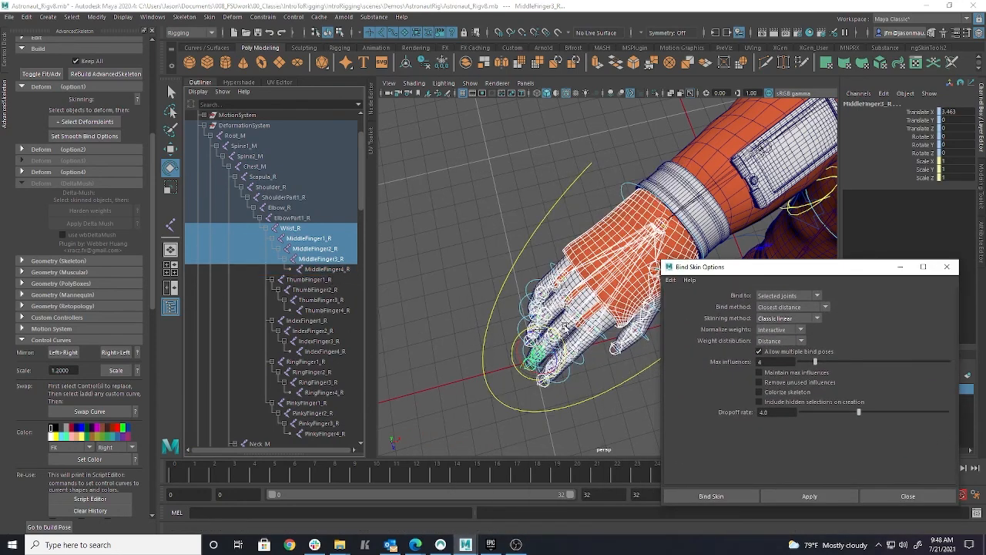
alt+drag(565, 326, 598, 297)
alt+middle_drag(598, 296, 544, 238)
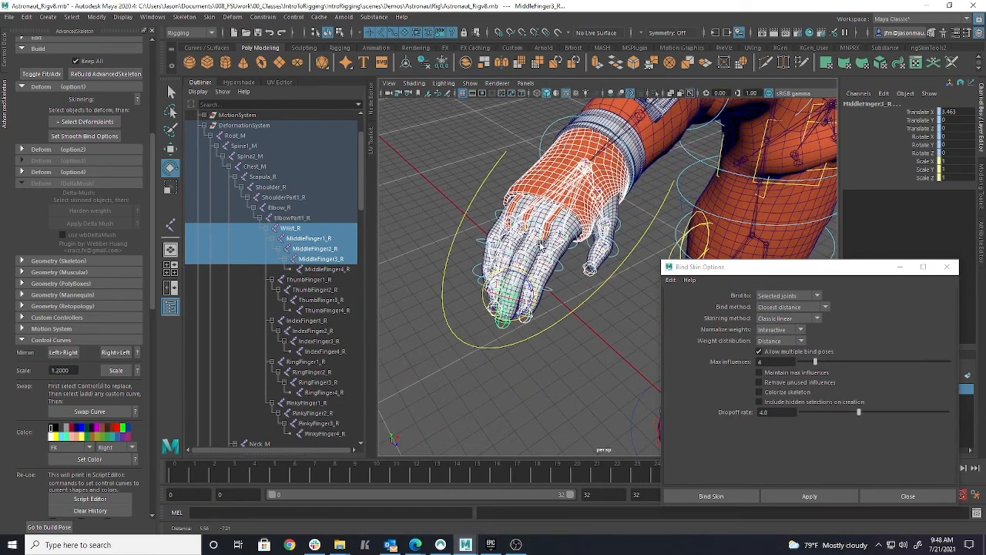
click(328, 269)
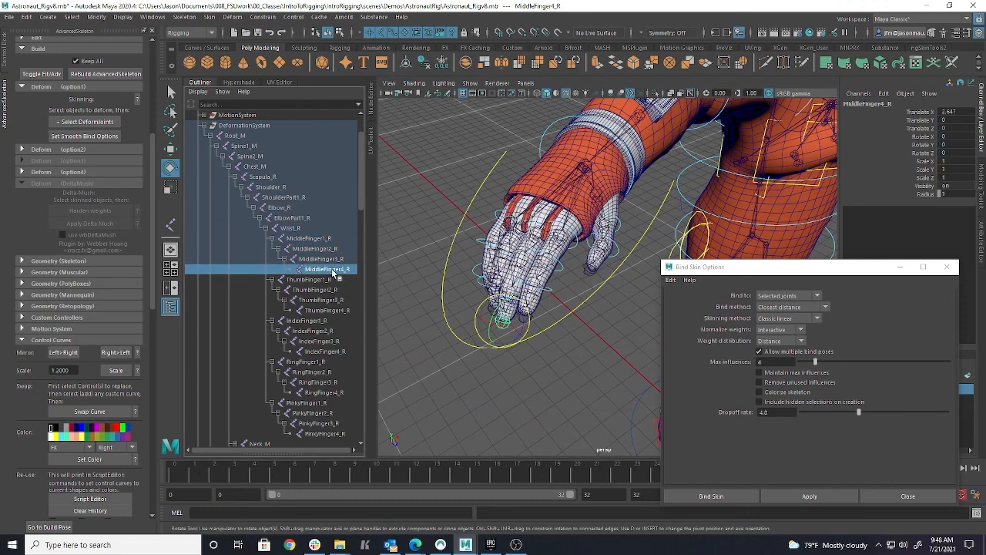
Select the Wrist_R joint and joints 1 to 3 of the right middle finger, thumb and index finger, leaving out the fingertip joints
click(299, 229)
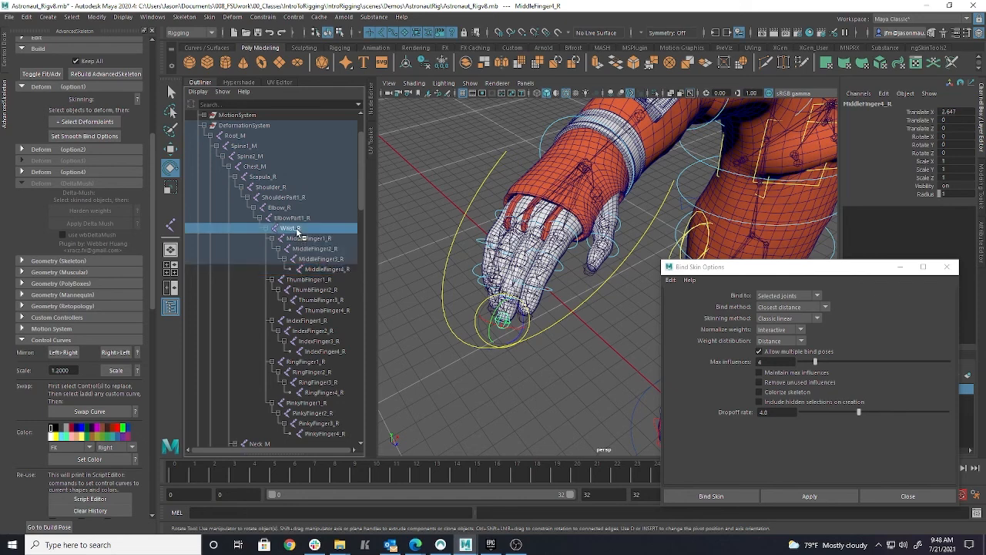
ctrl+click(317, 240)
ctrl+click(318, 249)
ctrl+click(320, 259)
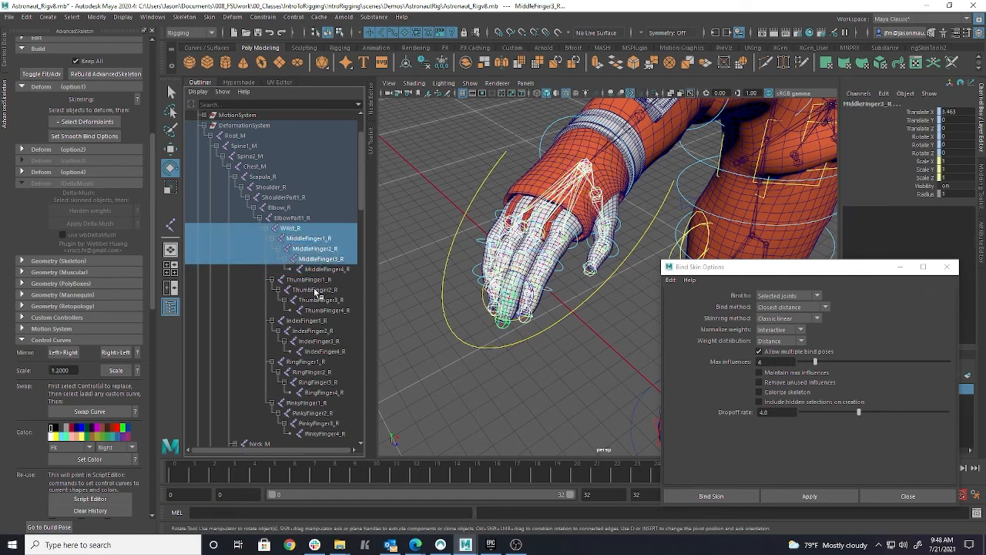
ctrl+click(317, 279)
ctrl+click(317, 290)
ctrl+double_click(306, 322)
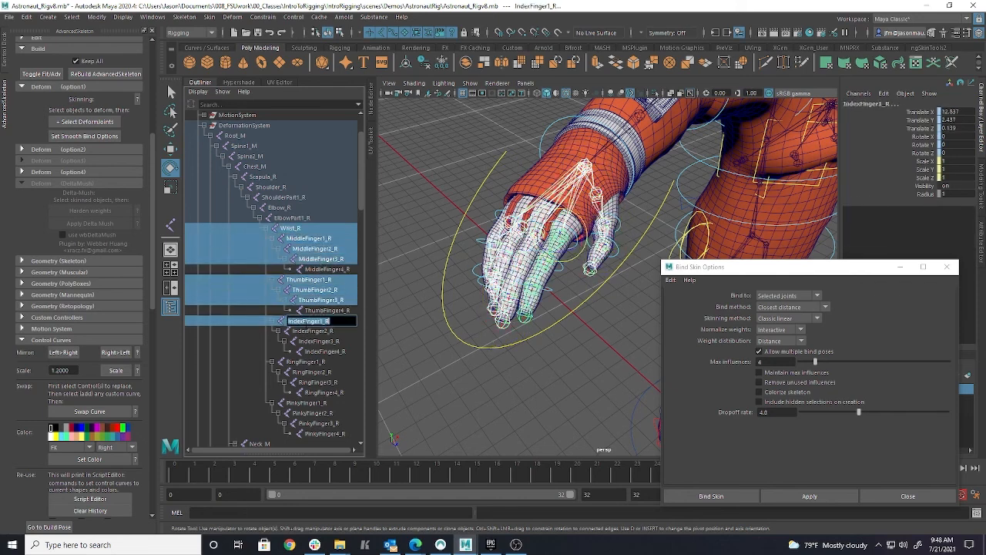
ctrl+click(317, 331)
ctrl+click(322, 342)
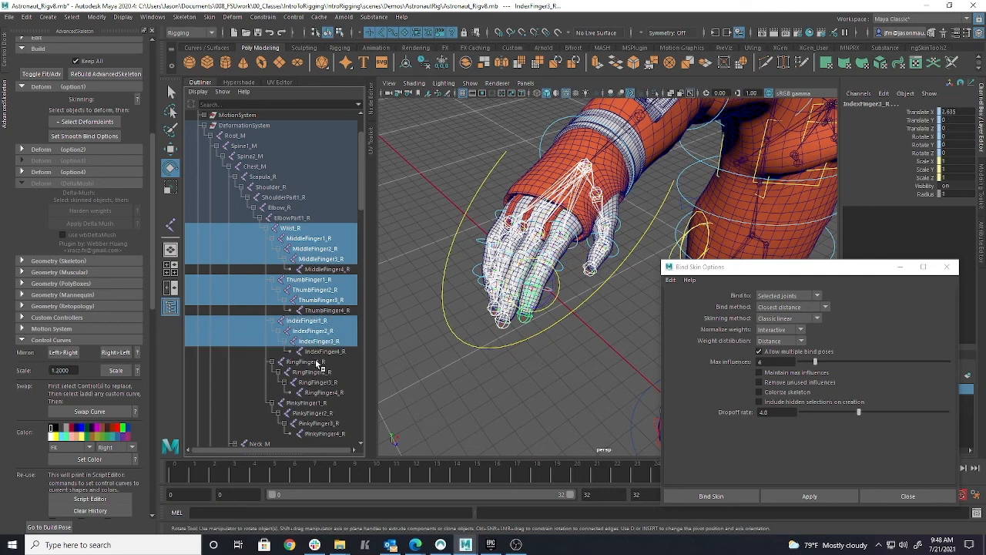
Add joints 1 to 3 of the right ring and pinky fingers and the forearm joint ElbowPart1_R to the selection
ctrl+click(316, 362)
ctrl+click(314, 372)
ctrl+click(316, 383)
ctrl+click(312, 403)
ctrl+click(313, 414)
ctrl+click(315, 423)
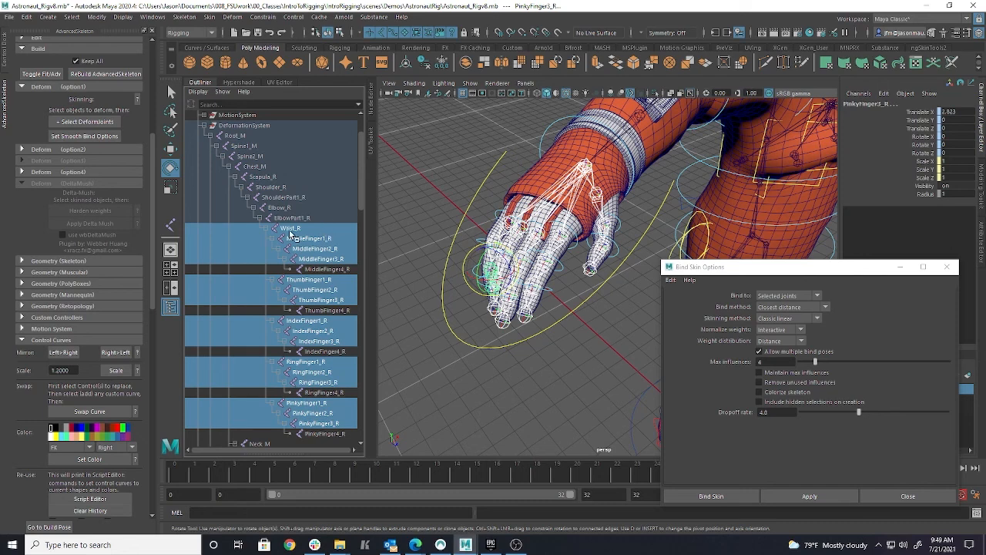
alt+middle_drag(600, 227, 558, 307)
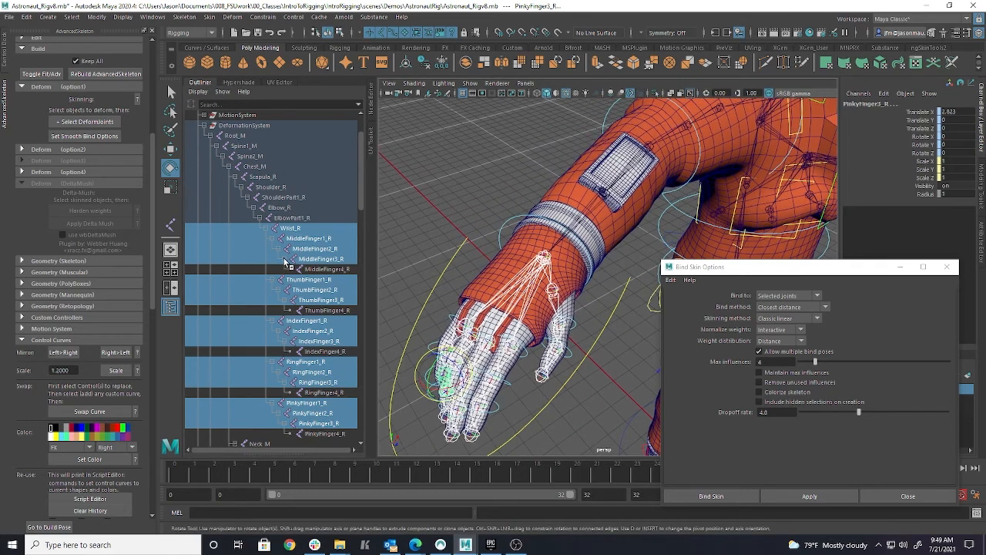
ctrl+click(305, 219)
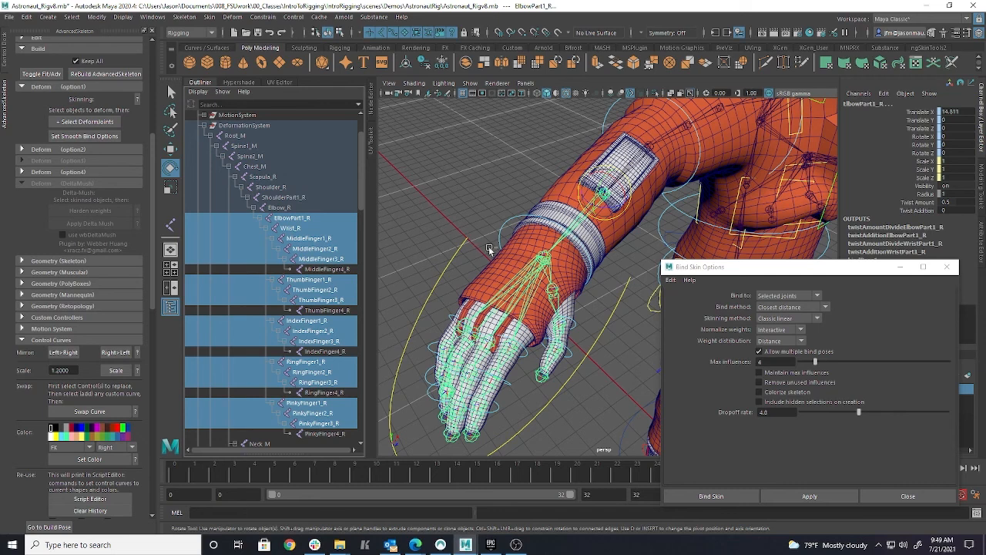
Add the right hand cover RHandCover_geo, the hand's fingers mesh and the finger loops to the joint selection
shift+click(517, 279)
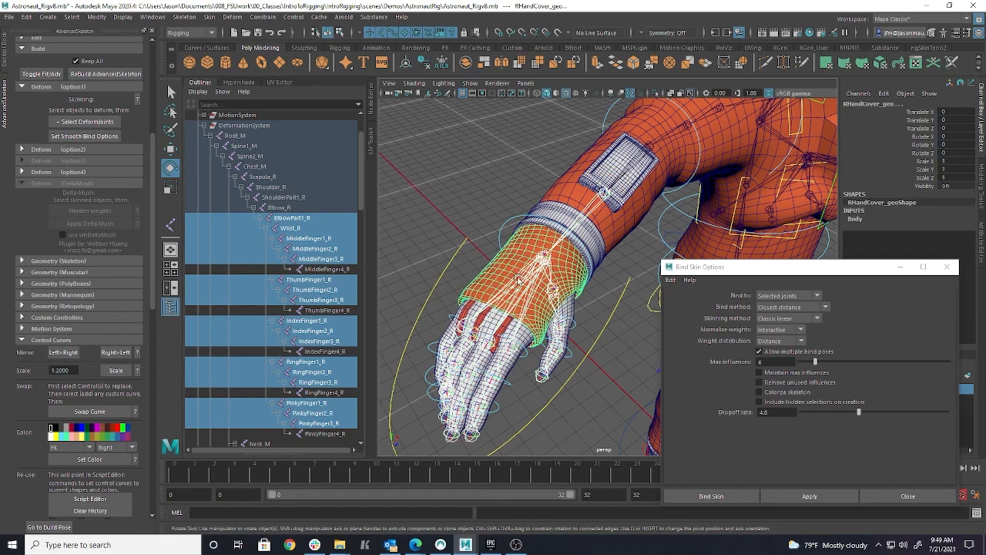
shift+click(574, 312)
shift+click(503, 326)
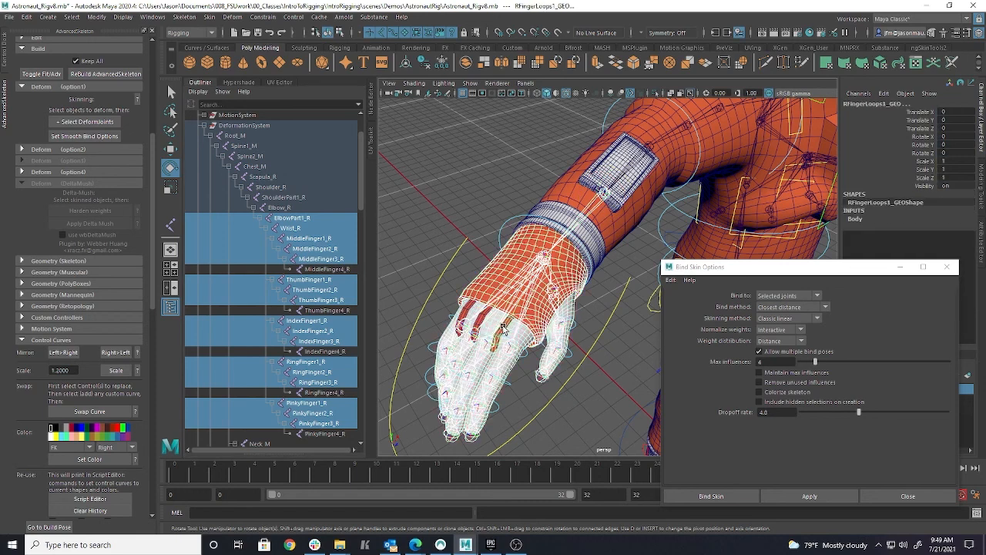
shift+click(477, 318)
Bind the selected hand pieces to the selected joints with the Geodesic Voxel bind method and Dual quaternion skinning
click(801, 307)
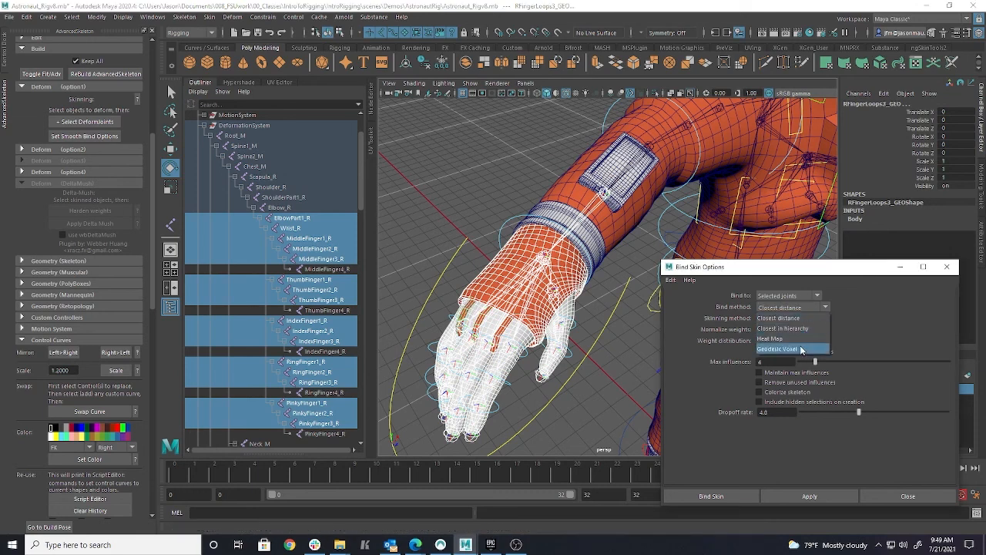
click(801, 348)
click(805, 319)
click(802, 344)
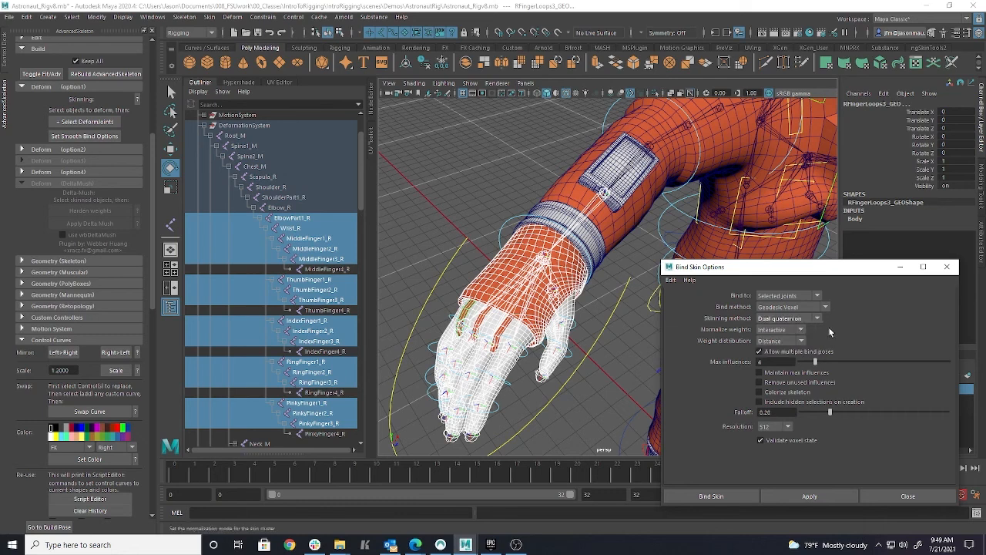
click(811, 497)
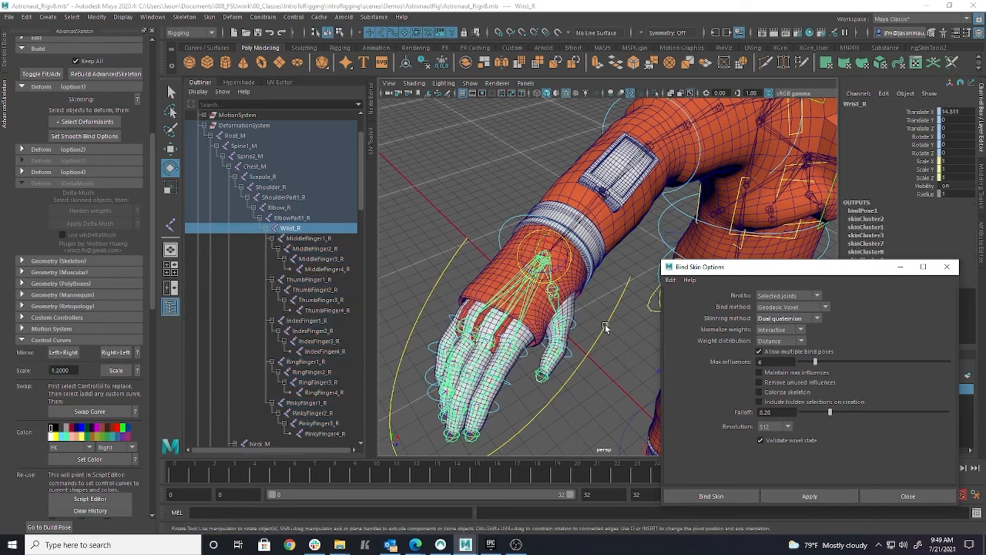
Test the right hand by changing Index, Middle, Ring and Pinky Curl on the Fingers_R control, and undo the curls
click(606, 326)
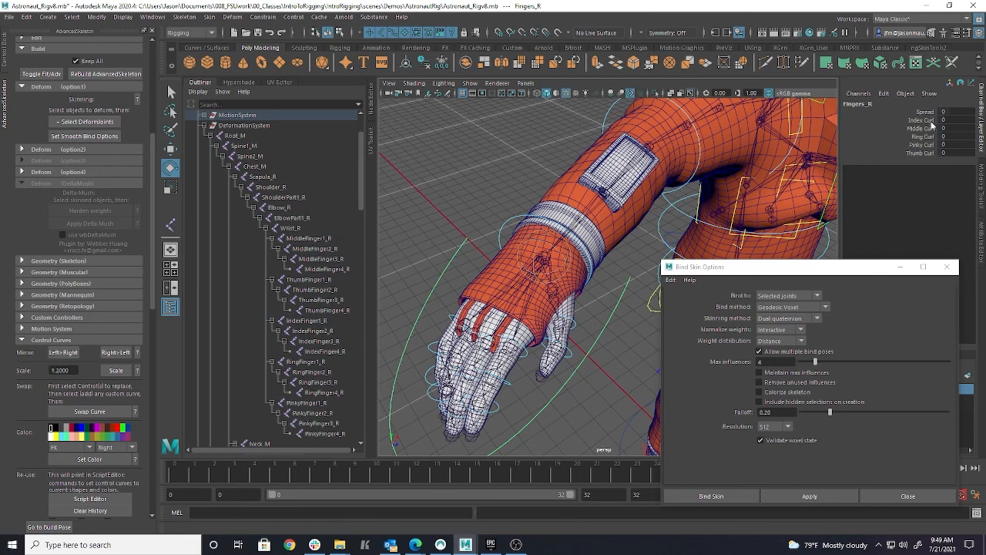
drag(927, 121, 927, 146)
middle_drag(590, 327, 623, 327)
alt+drag(622, 327, 622, 261)
middle_drag(588, 296, 518, 304)
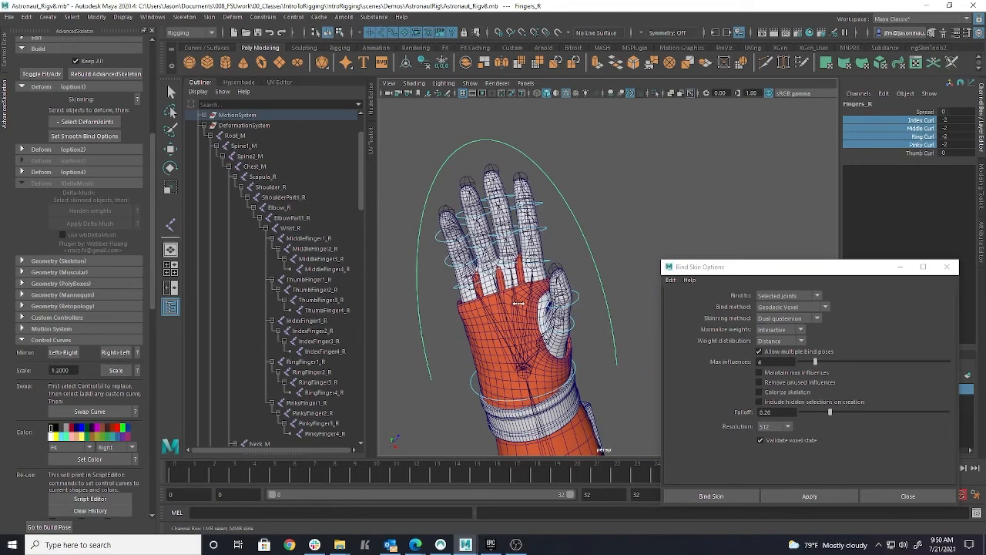
alt+drag(486, 303, 591, 339)
key(ctrl+z)
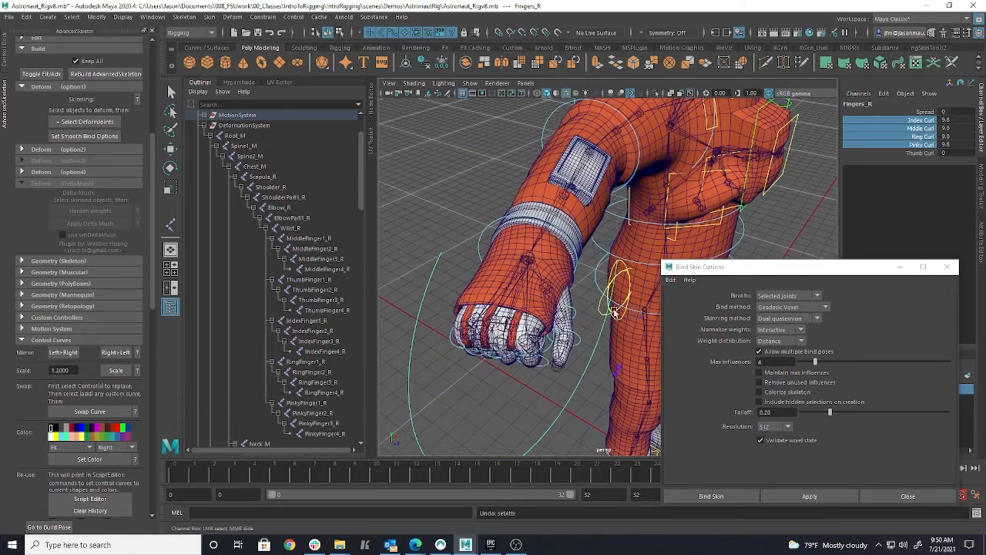
key(ctrl+z)
Test the right thumb's deformation with Thumb Curl on Fingers_R and reset the value to 0
click(921, 152)
mouse_move(567, 248)
middle_down()
mouse_move(534, 246)
mouse_move(621, 246)
mouse_move(576, 247)
middle_up()
alt+drag(592, 246, 603, 239)
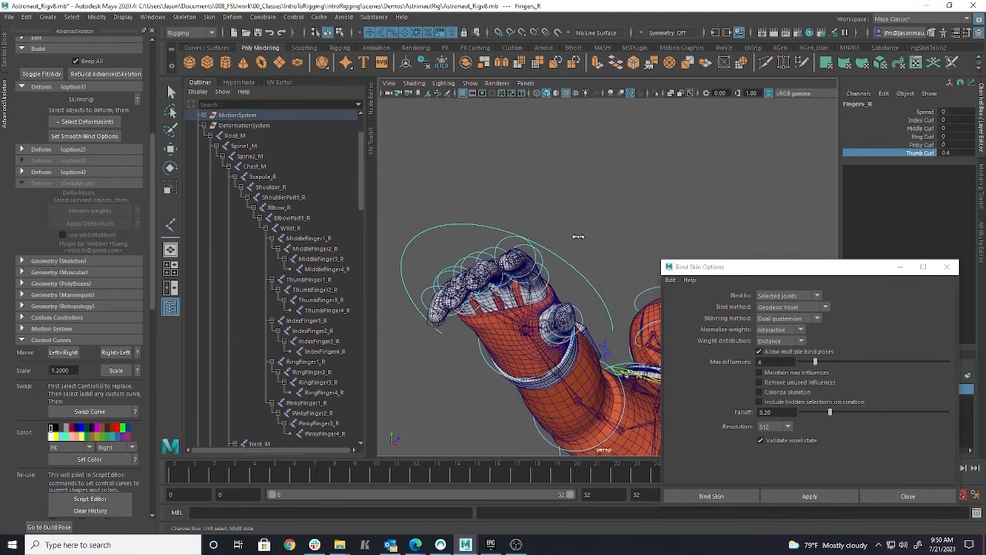
middle_drag(577, 236, 614, 238)
key(ctrl+z)
alt+drag(647, 232, 649, 279)
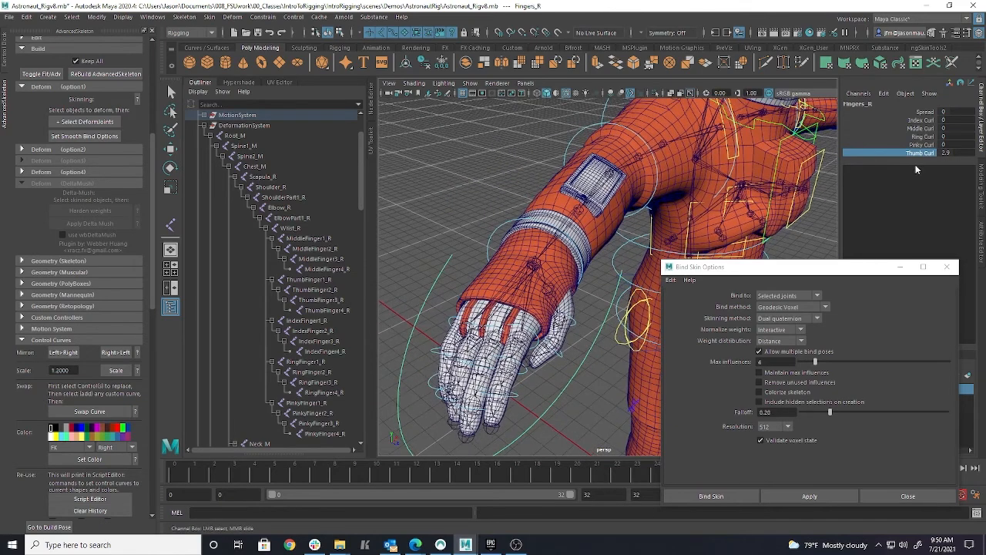
click(949, 152)
text(0)
key(Return)
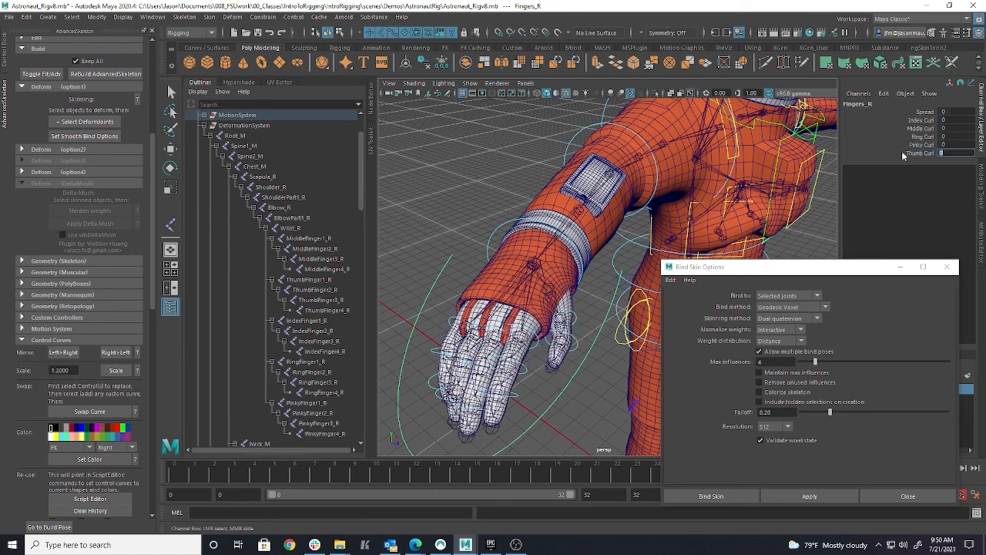
Test the right fingers' Spread at 10 on Fingers_R and reset it to 0
click(924, 111)
mouse_move(539, 268)
middle_down()
mouse_move(570, 267)
mouse_move(543, 267)
mouse_move(558, 267)
middle_up()
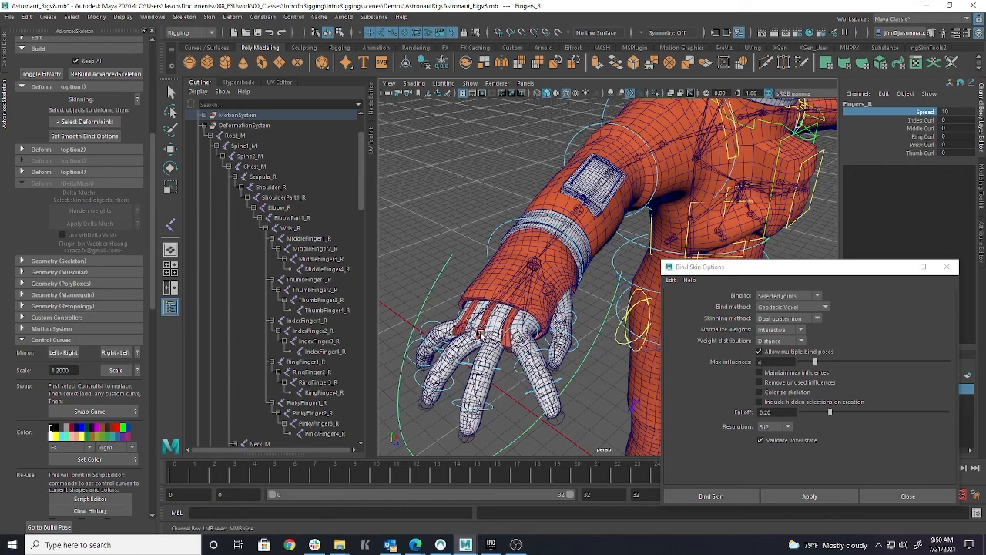
mouse_move(511, 350)
alt+mouse_down()
mouse_move(566, 334)
mouse_move(522, 364)
alt+mouse_up()
double_click(960, 112)
text(0)
key(Return)
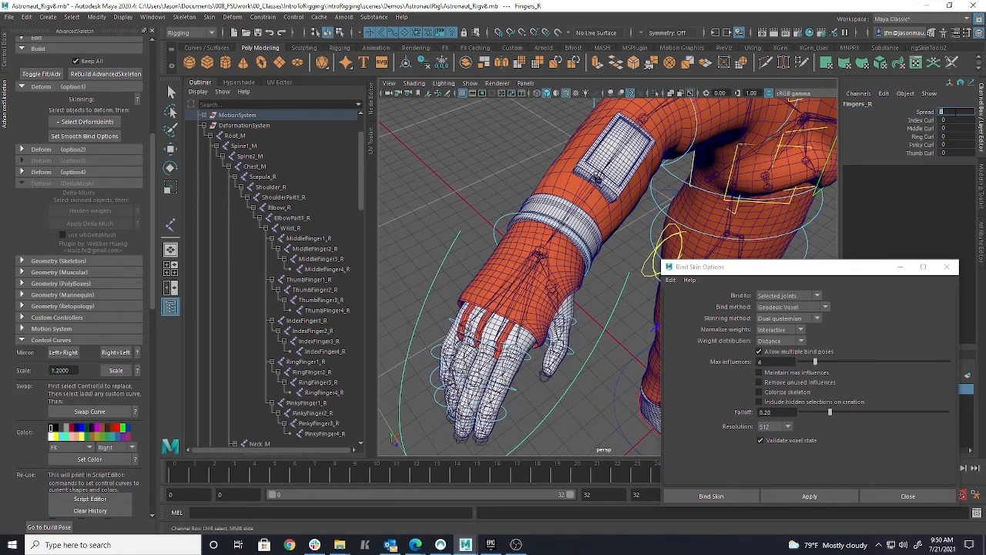
Rotate the wrist control FKWrist_R about X to about 89°, inspect the hand and forearm ring, and undo the rotation
click(507, 210)
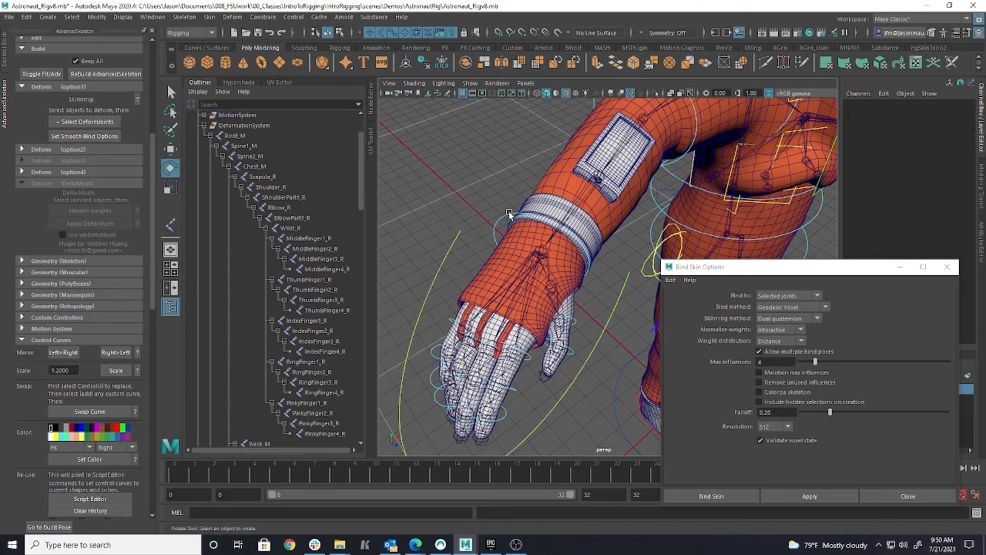
click(543, 223)
key(e)
drag(554, 253, 615, 240)
mouse_move(520, 238)
alt+mouse_down()
mouse_move(422, 301)
mouse_move(468, 286)
mouse_move(455, 265)
mouse_move(400, 279)
mouse_move(545, 271)
mouse_move(517, 240)
alt+mouse_up()
key(ctrl+z)
alt+drag(613, 297, 564, 267)
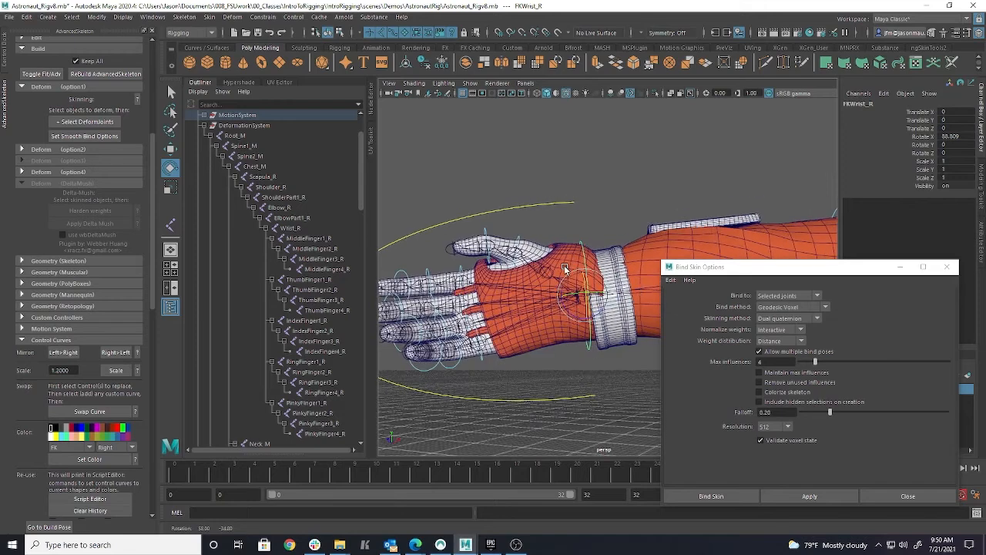
alt+right_drag(643, 347, 554, 348)
alt+middle_drag(554, 348, 488, 350)
alt+right_drag(488, 349, 552, 352)
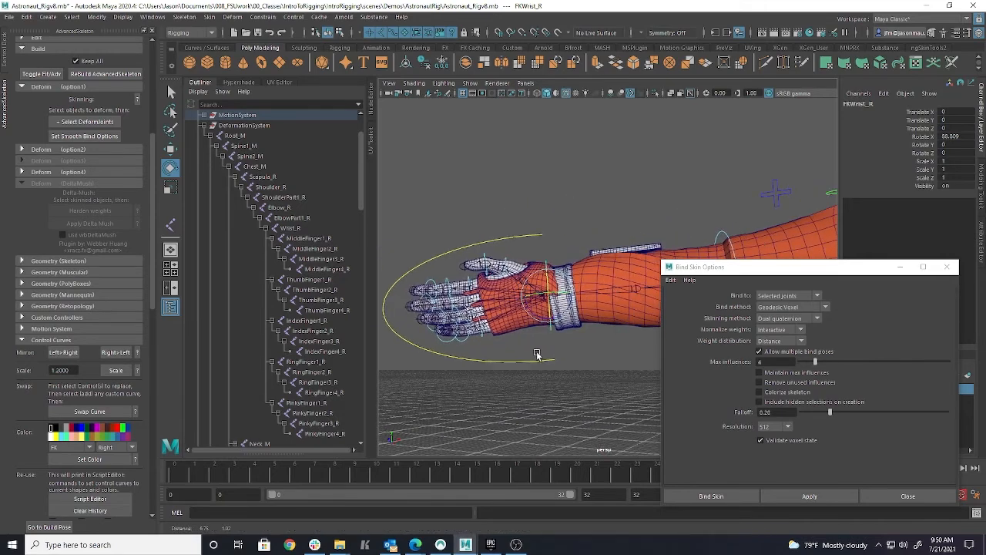
alt+middle_drag(552, 352, 607, 339)
key(ctrl+z)
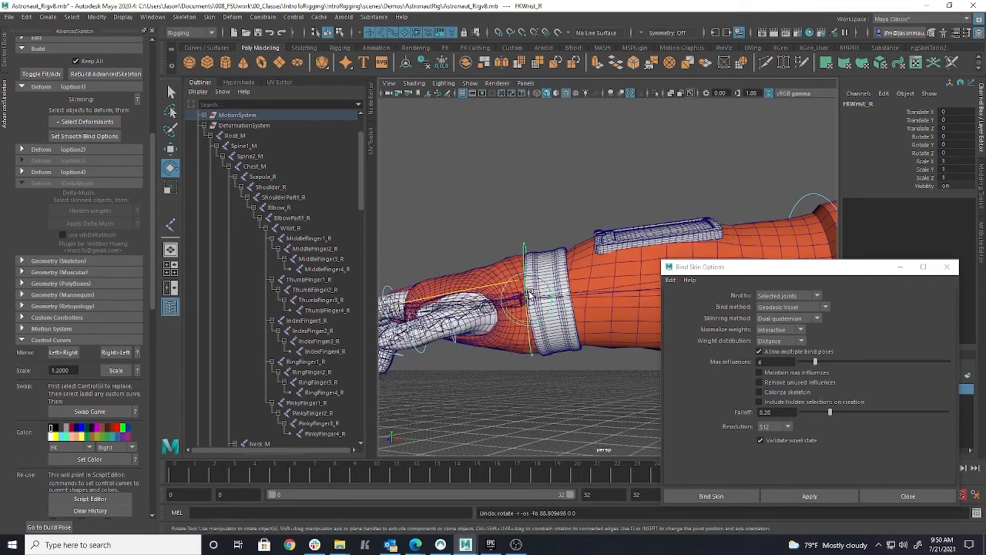
Twist FKWrist_R about X to about 32° and select the right wrist's metal ring metal02_GEO to check it
alt+drag(539, 309, 550, 262)
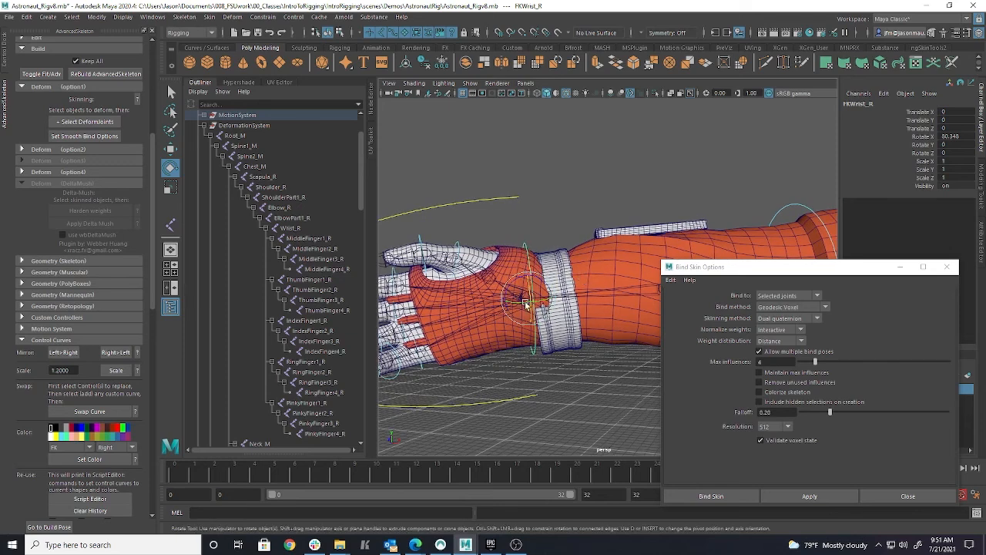
alt+drag(540, 342, 551, 298)
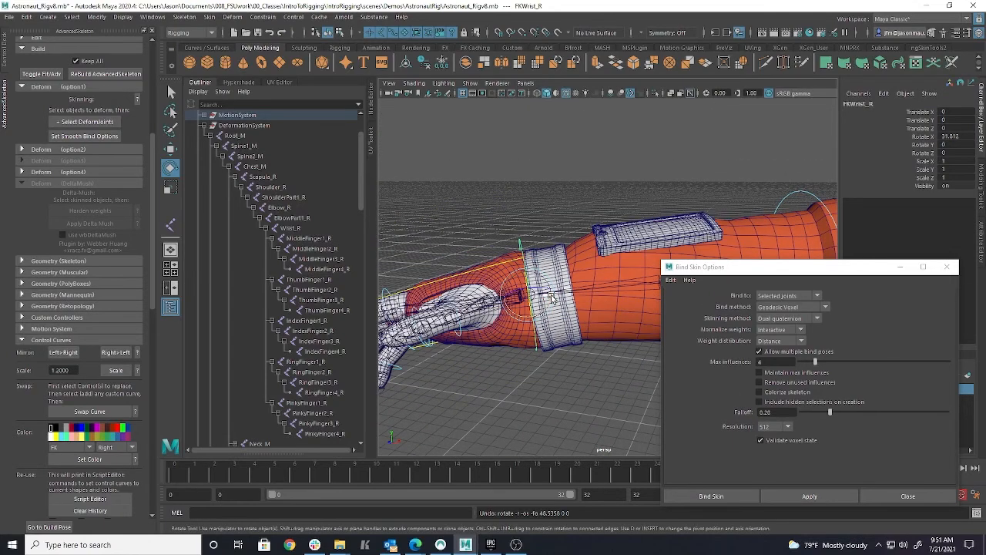
click(572, 332)
alt+drag(572, 333, 601, 331)
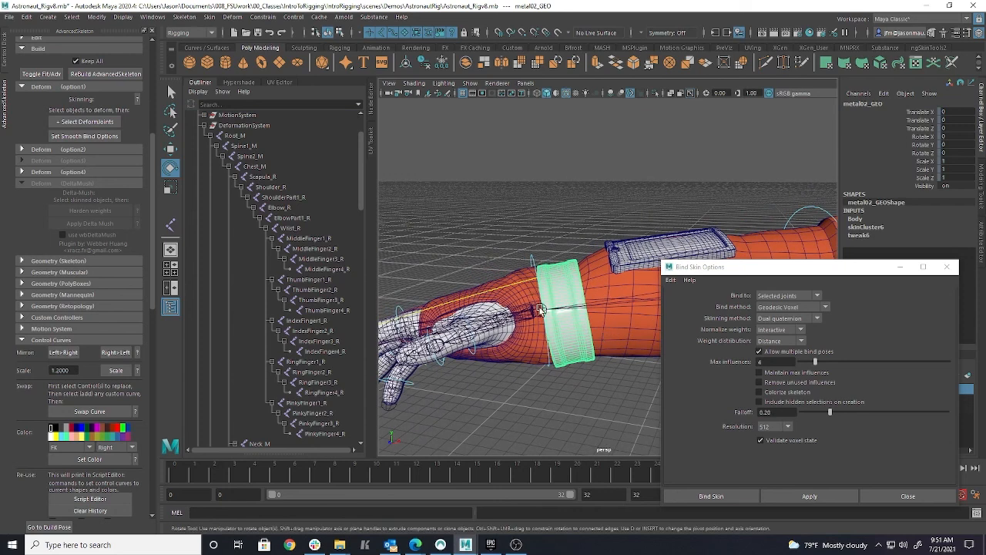
Bend FKWrist_R about Y to about 68°, inspect where the hand meets the metal ring, and undo the bend
click(532, 259)
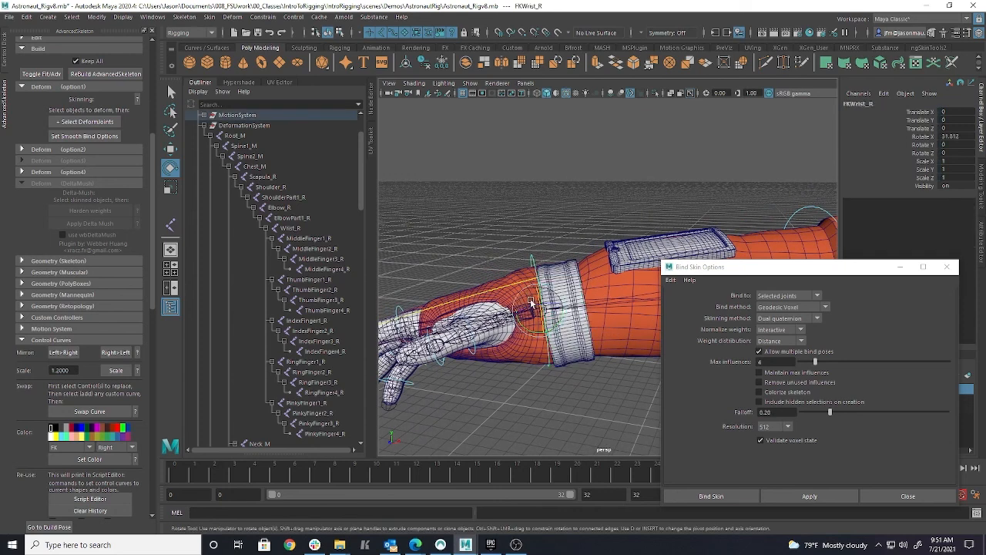
drag(524, 327, 546, 333)
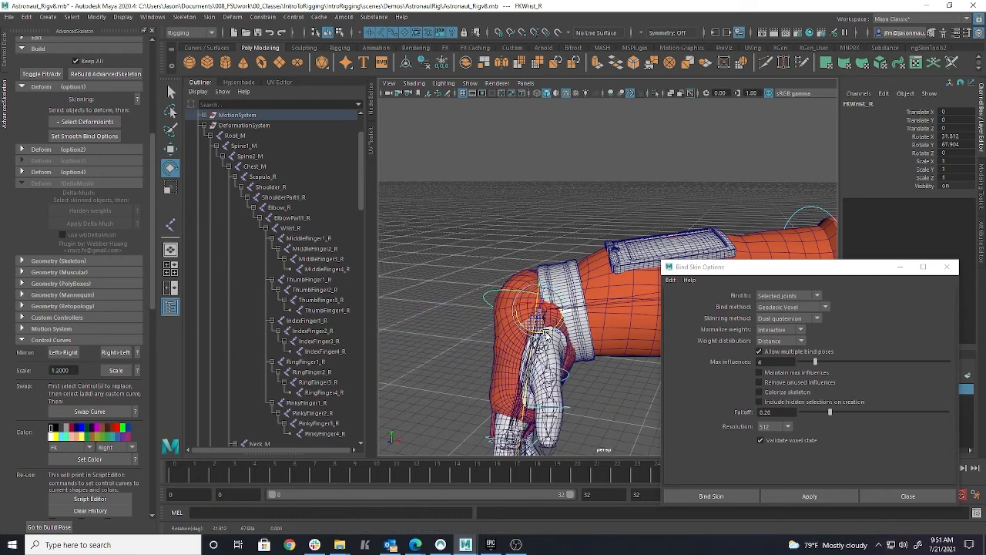
alt+drag(515, 309, 533, 289)
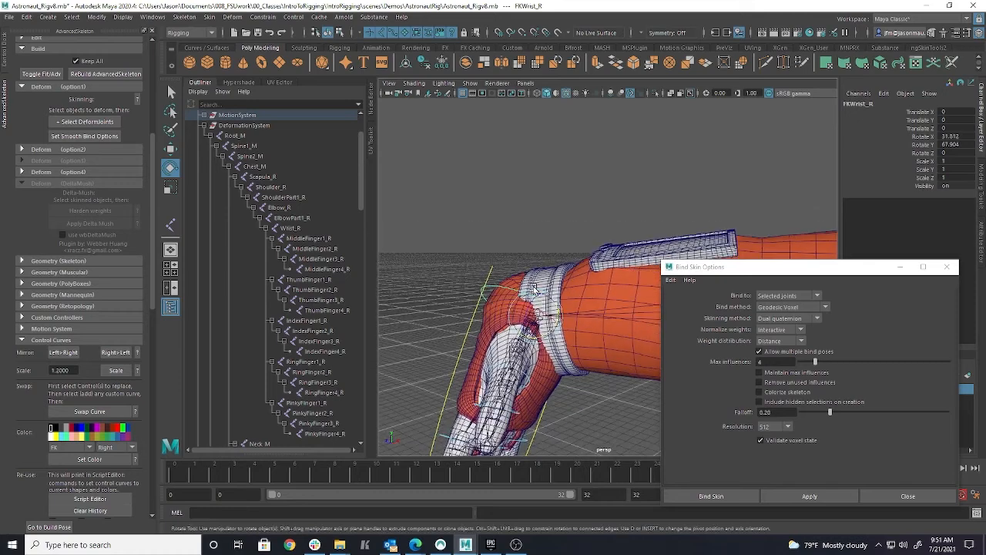
alt+drag(569, 316, 590, 299)
key(ctrl+z)
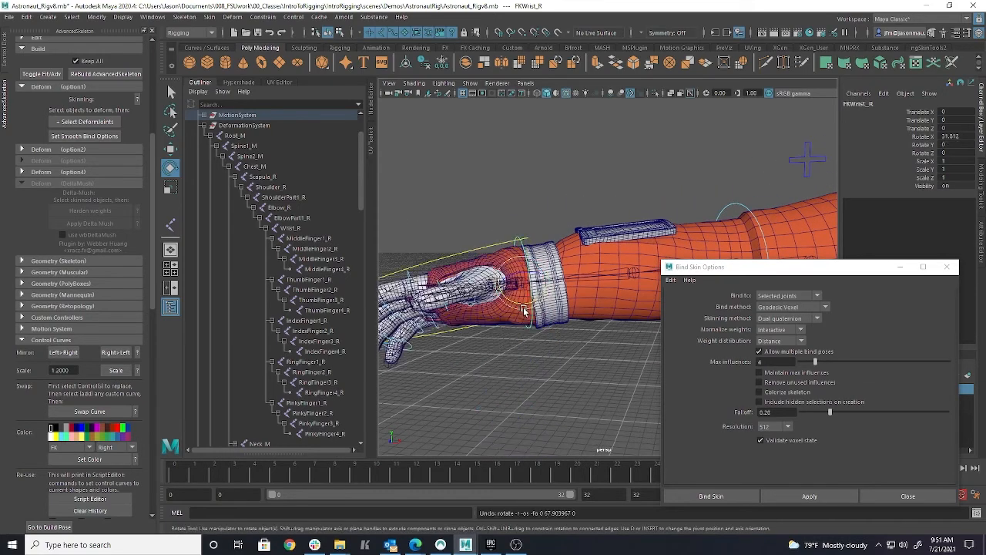
Try another rotation of FKWrist_R, undo it, and return the rig to its build pose
drag(508, 300, 466, 273)
key(ctrl+z)
click(51, 528)
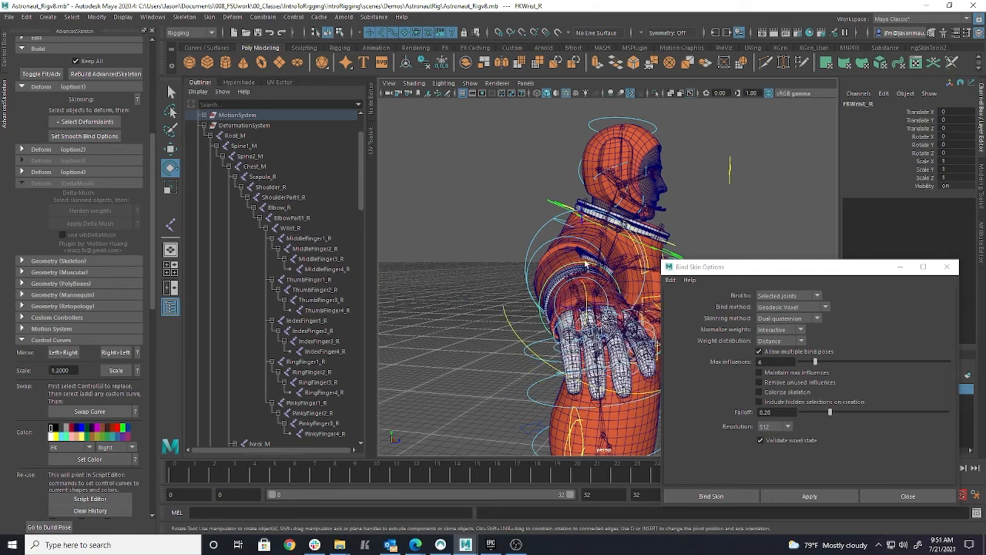
Rotate FKWrist_R about X to about -53°, inspect the forearm and ring up close, and undo the rotation
alt+drag(573, 264, 544, 308)
alt+right_drag(543, 308, 665, 308)
alt+drag(665, 308, 561, 323)
alt+right_drag(562, 324, 612, 332)
alt+drag(613, 332, 591, 294)
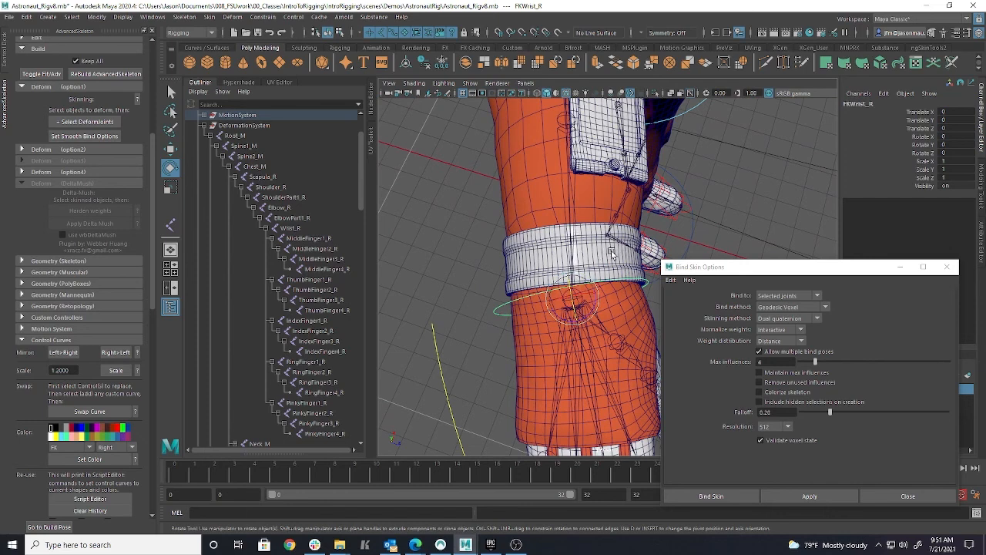
drag(586, 296, 611, 299)
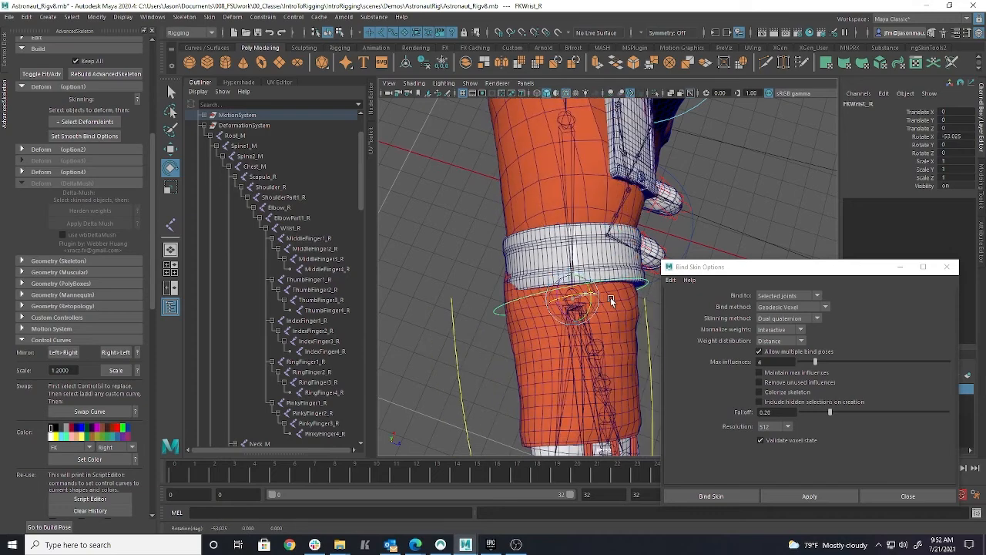
key(ctrl+z)
Select the left wrist's metal ring and add the deform joints to the selection
alt+right_drag(641, 282, 601, 298)
mouse_move(602, 299)
alt+mouse_down()
mouse_move(501, 288)
mouse_move(605, 297)
alt+mouse_up()
alt+middle_drag(606, 297, 480, 293)
alt+right_drag(493, 290, 440, 288)
alt+drag(440, 288, 647, 323)
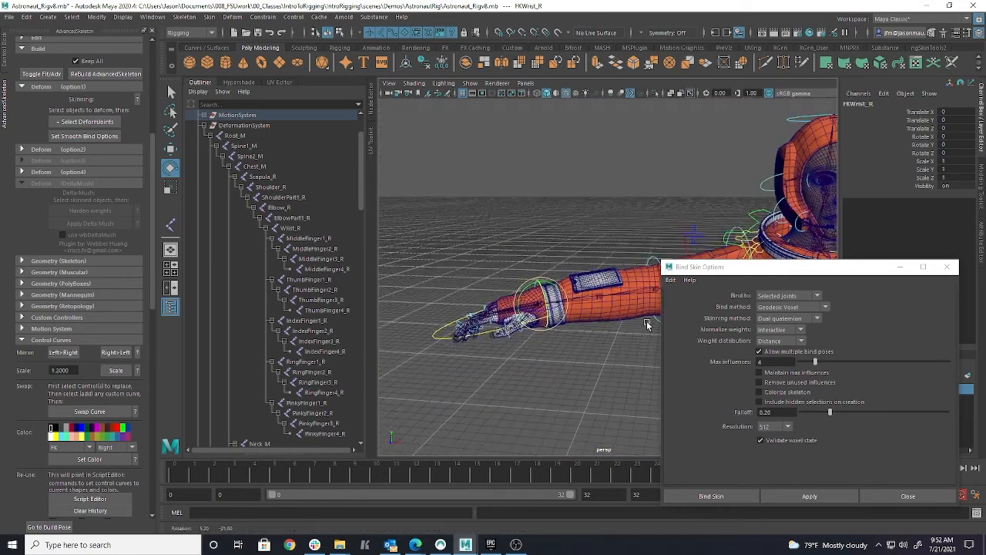
alt+middle_drag(647, 324, 501, 332)
alt+drag(501, 332, 651, 331)
alt+right_drag(651, 331, 600, 339)
mouse_move(599, 340)
alt+mouse_down()
mouse_move(580, 390)
mouse_move(554, 300)
mouse_move(594, 338)
alt+mouse_up()
alt+middle_drag(594, 338, 468, 411)
alt+middle_drag(621, 399, 548, 361)
alt+drag(553, 336, 571, 337)
alt+right_drag(572, 337, 813, 342)
click(555, 324)
click(84, 122)
Bind the left wrist ring with the Closest distance bind method and Classic linear skinning
click(807, 307)
click(804, 328)
click(800, 318)
click(795, 330)
click(809, 495)
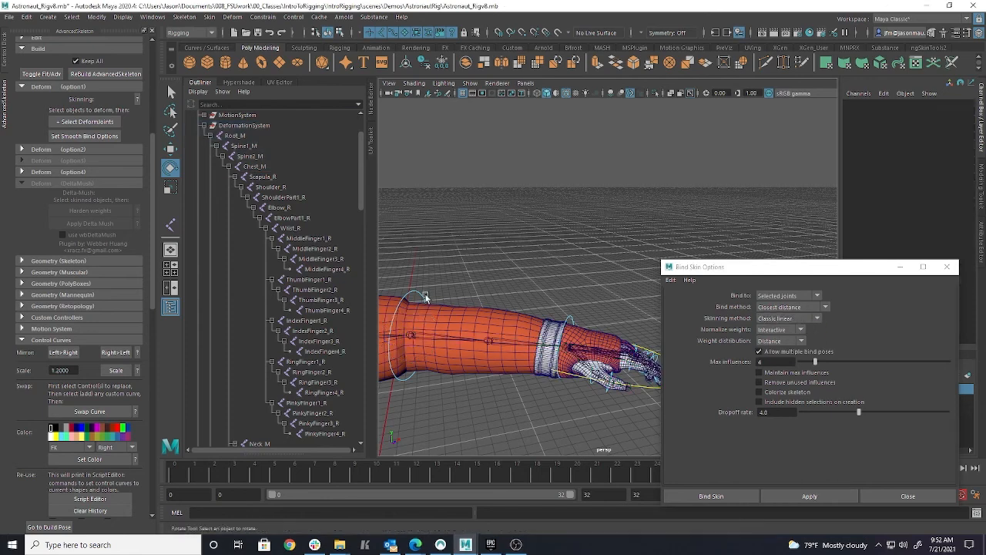
Select ElbowPart1_L, Wrist_L and joints 1 to 3 of every left finger and thumb, leaving out the fingertip joints
alt+drag(586, 257, 565, 281)
alt+middle_drag(565, 282, 503, 123)
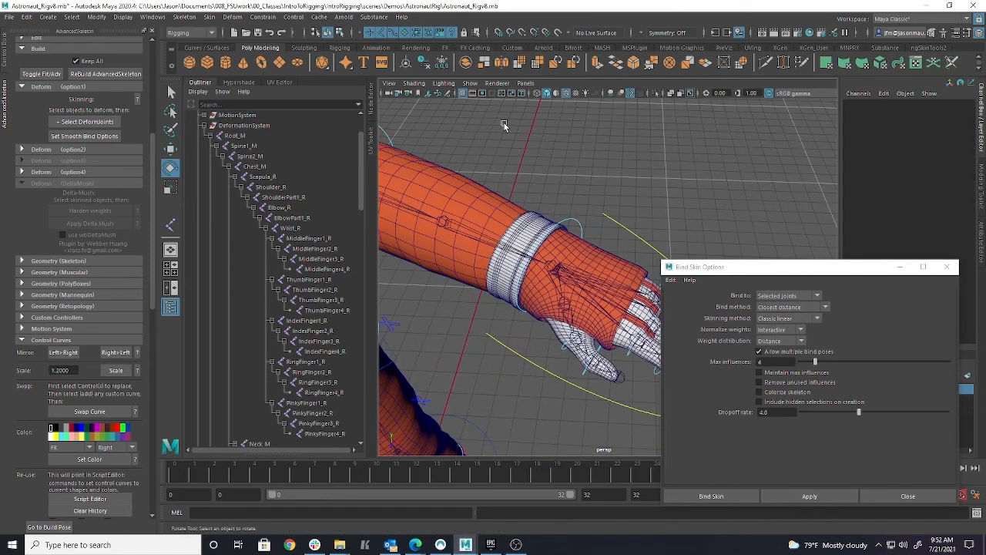
click(600, 252)
click(554, 265)
key(f)
shift+click(266, 269)
ctrl+drag(316, 279, 325, 300)
ctrl+drag(324, 321, 328, 382)
ctrl+drag(328, 402, 335, 422)
scroll(332, 416, down, 3)
ctrl+drag(319, 362, 325, 382)
ctrl+click(291, 176)
alt+drag(617, 173, 614, 222)
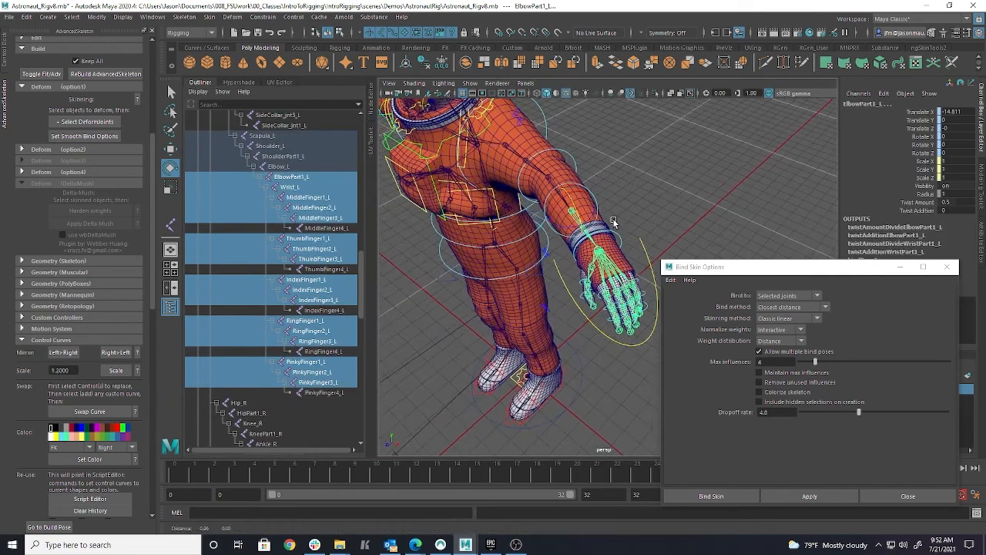
Add the left hand cover, the fingers mesh and the finger loops LFingerLoops1_GEO to the joint selection
alt+middle_drag(614, 223, 516, 220)
shift+click(505, 223)
shift+click(526, 281)
shift+click(537, 273)
Bind the left hand pieces to the selected joints with the Geodesic Voxel bind method and Dual quaternion skinning
click(792, 308)
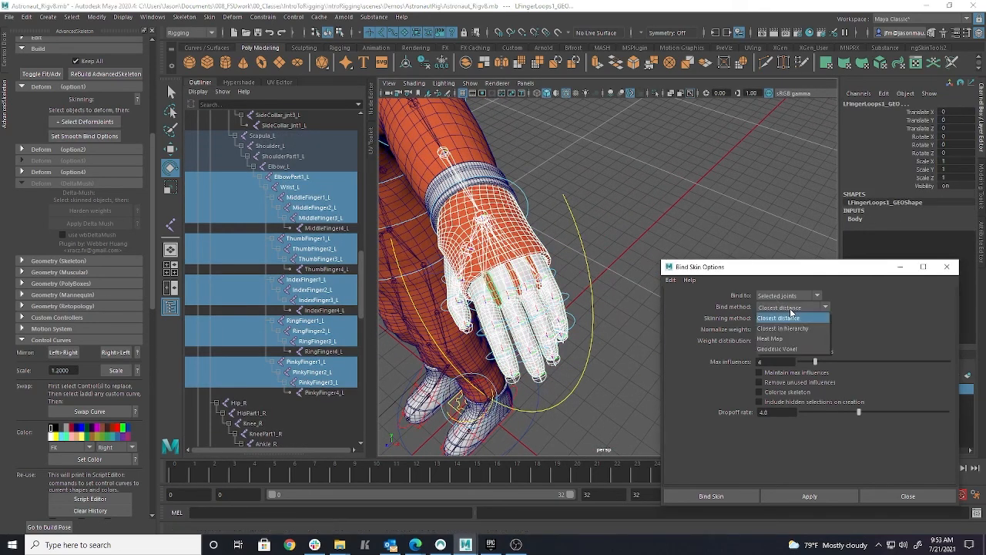
click(792, 349)
click(792, 318)
click(792, 341)
click(821, 497)
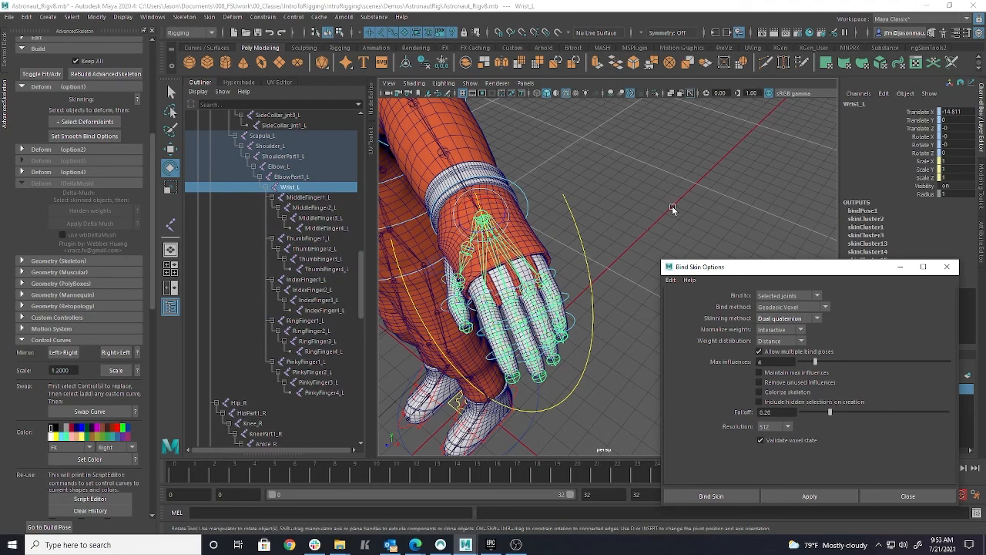
Move the whole character with the Main control to check for unbound pieces, and return the rig to its build pose
alt+drag(672, 205, 694, 188)
alt+right_drag(694, 188, 574, 202)
alt+middle_drag(574, 202, 627, 203)
alt+drag(627, 204, 599, 209)
alt+right_drag(599, 208, 539, 231)
alt+middle_drag(539, 231, 515, 178)
click(577, 394)
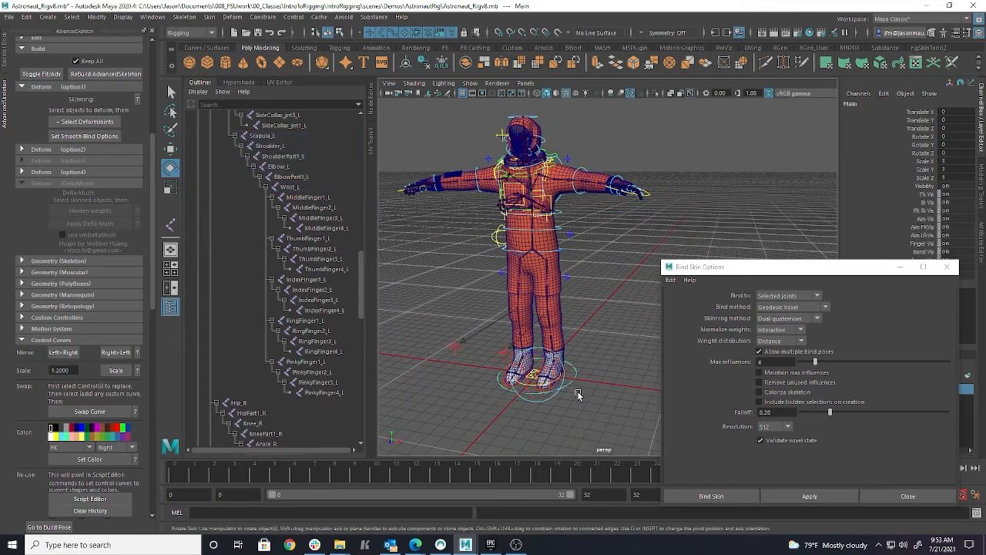
key(w)
drag(537, 377, 549, 330)
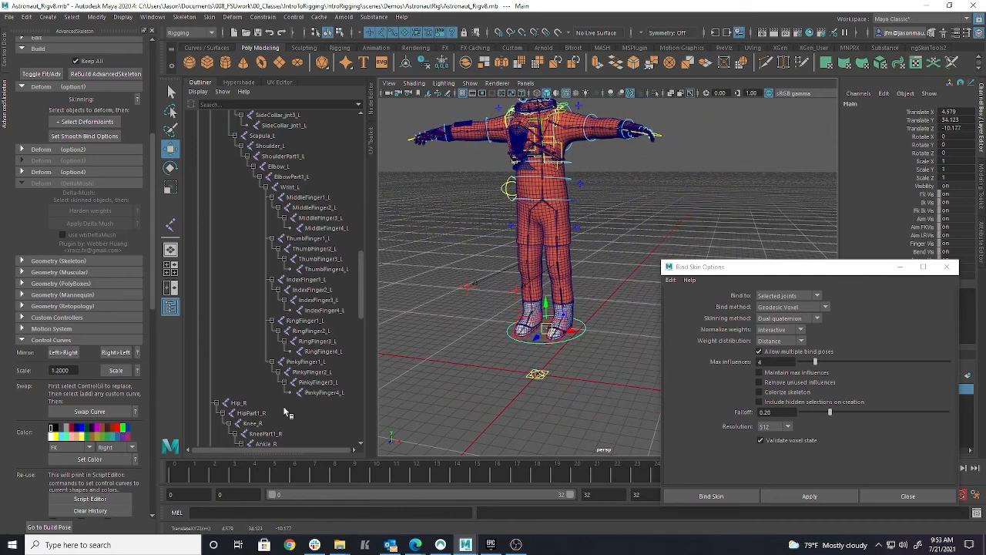
click(61, 529)
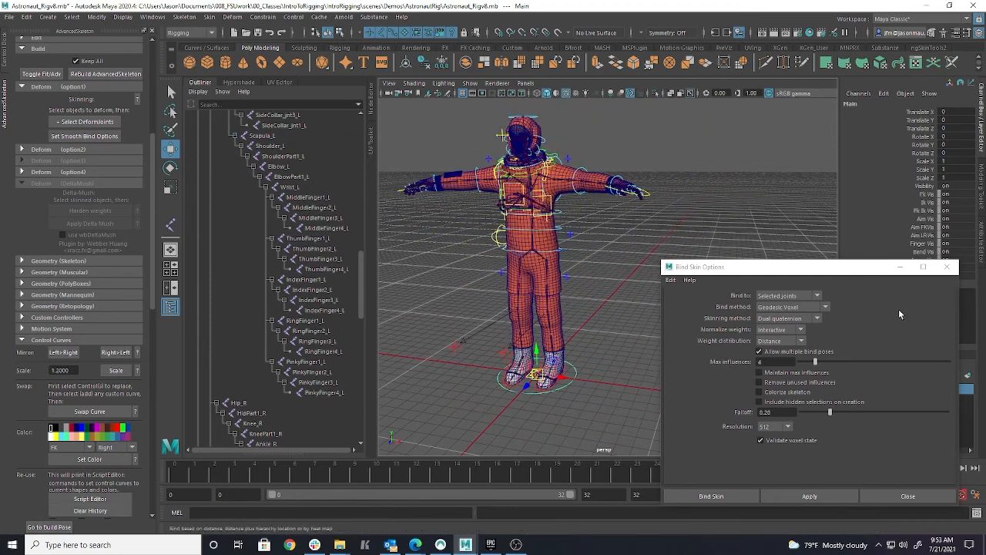
Select the head covering HeadCovering_geo around the astronaut's face and inspect it from several angles
scroll(605, 187, up, 3)
scroll(604, 192, up, 4)
alt+middle_drag(603, 198, 605, 356)
scroll(606, 350, up, 3)
alt+middle_drag(557, 249, 600, 231)
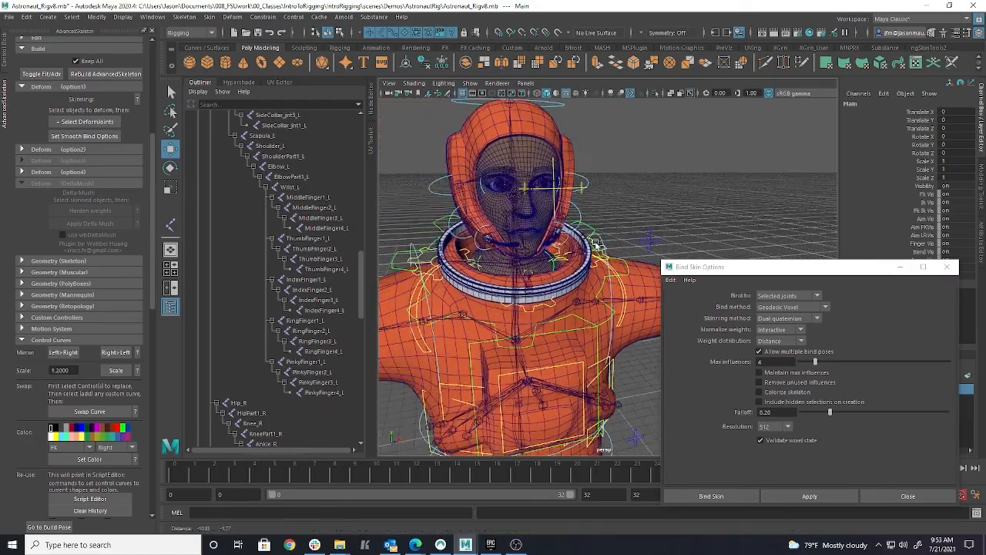
alt+right_drag(492, 266, 535, 267)
alt+drag(535, 267, 550, 253)
alt+middle_drag(550, 253, 552, 317)
alt+right_drag(553, 317, 512, 289)
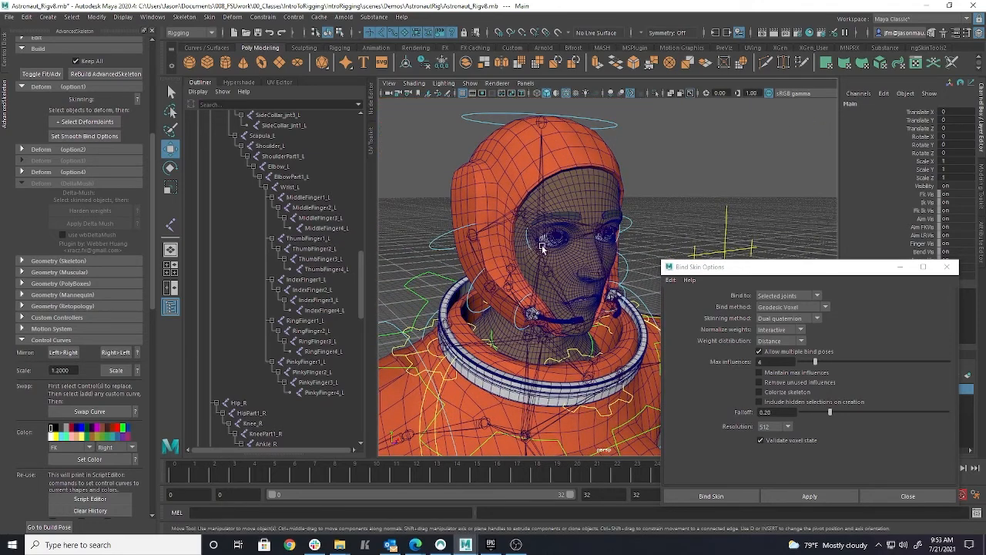
click(496, 154)
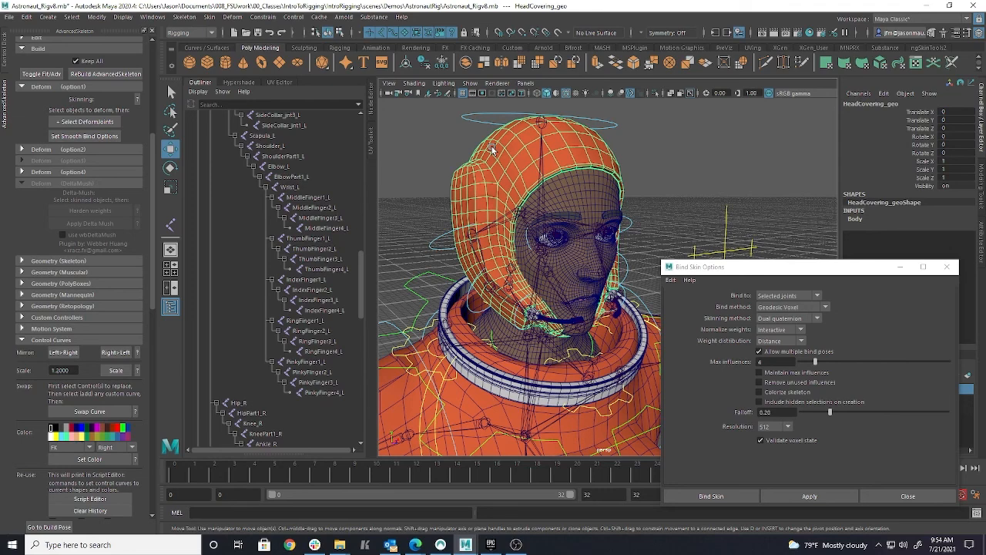
alt+drag(529, 154, 583, 162)
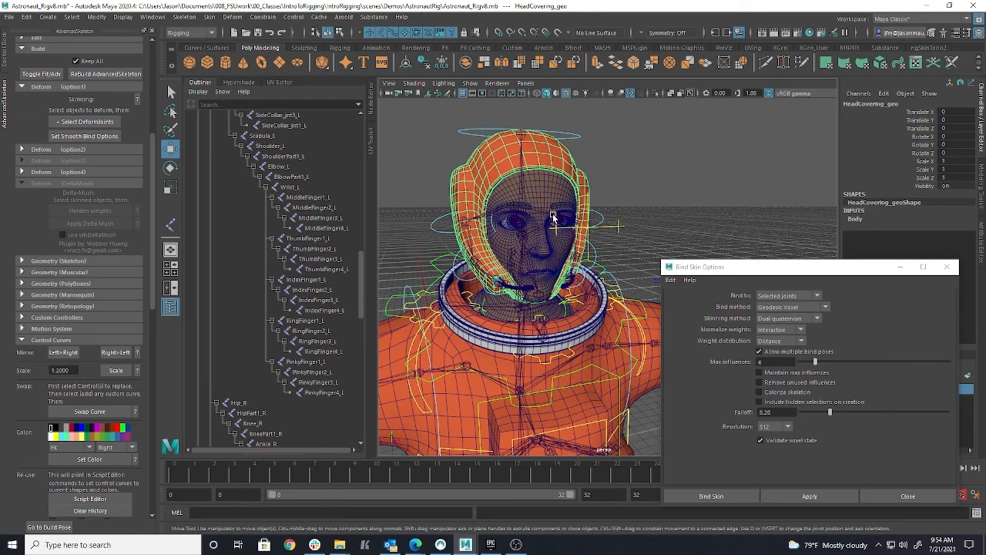
Select the face and neck mesh skin00_GEO and examine where the neck meets the head covering and the suit collar from several angles
alt+right_drag(533, 273, 554, 277)
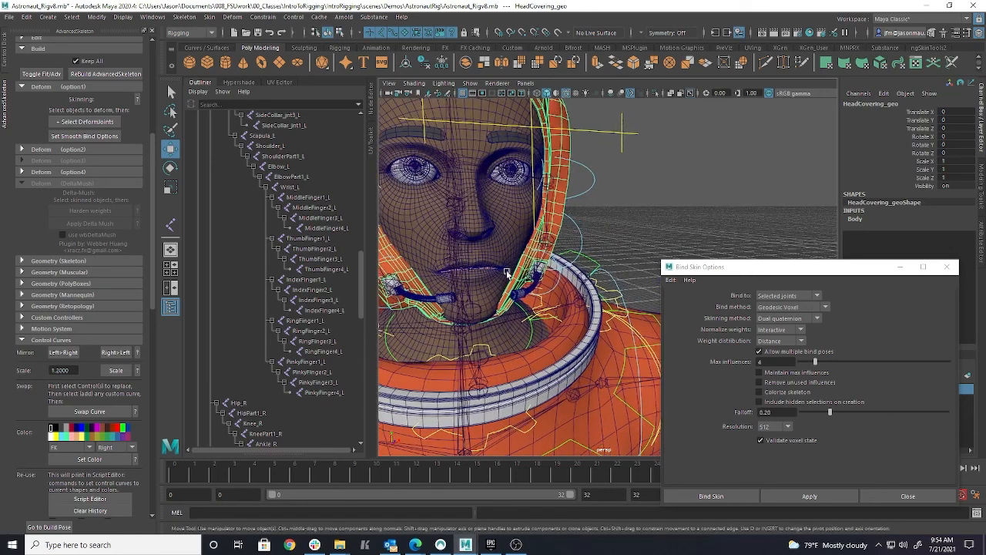
alt+middle_drag(554, 277, 593, 202)
alt+drag(593, 202, 568, 229)
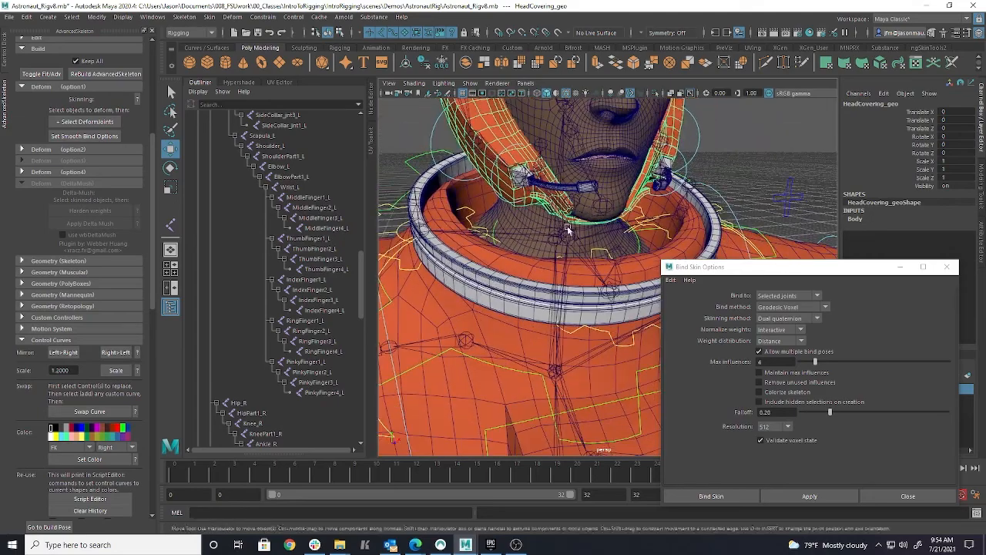
click(531, 243)
alt+right_drag(598, 243, 575, 238)
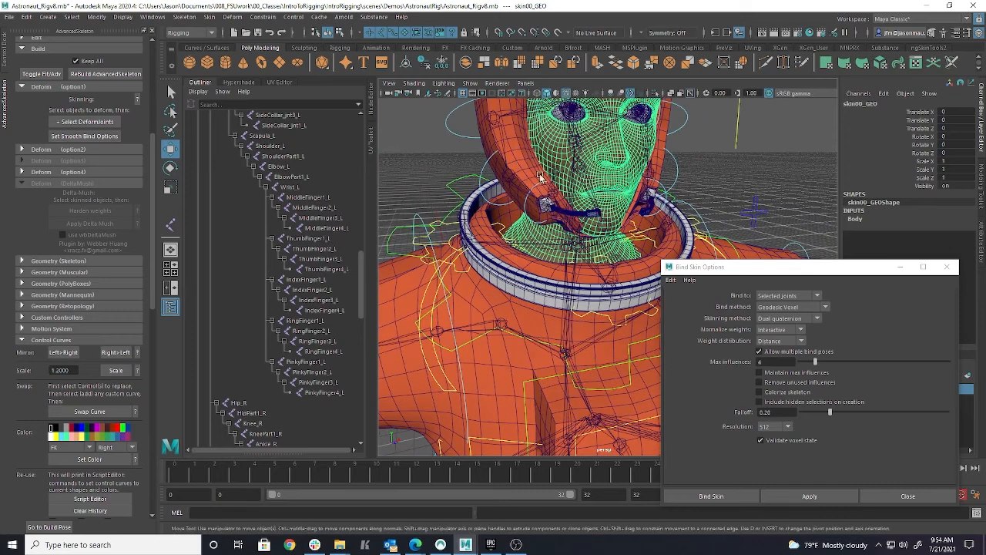
alt+right_drag(658, 182, 607, 174)
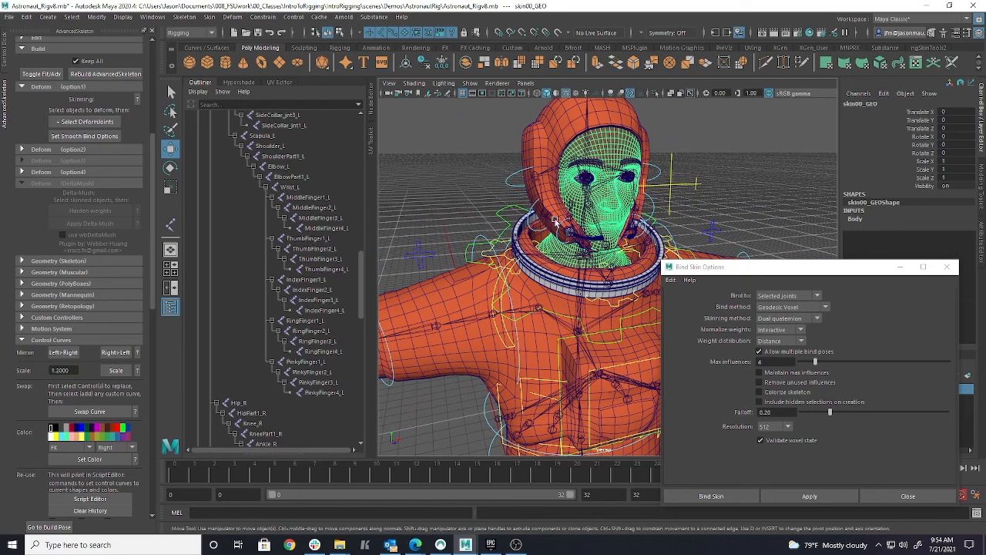
alt+right_drag(549, 227, 611, 202)
alt+middle_drag(611, 202, 626, 222)
alt+drag(626, 222, 634, 220)
alt+middle_drag(634, 220, 609, 127)
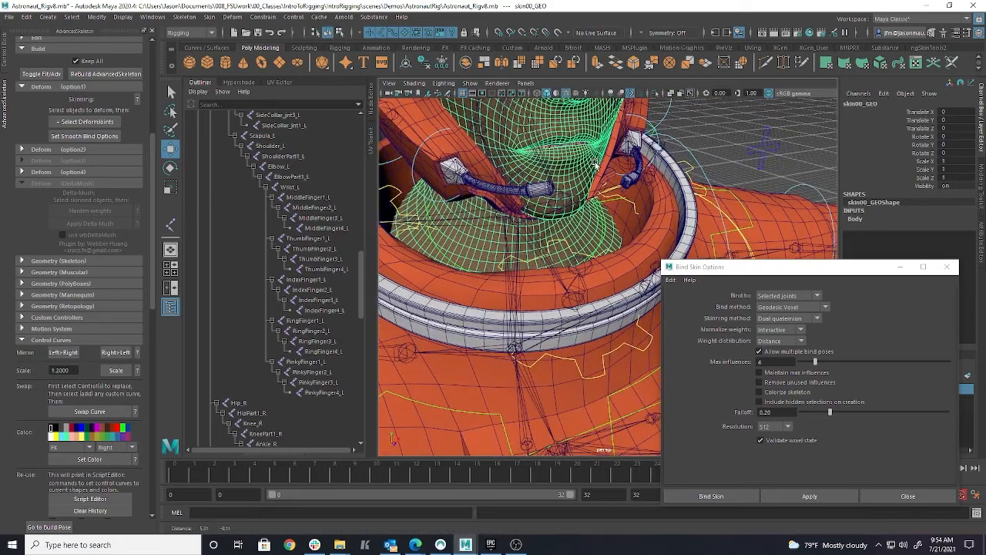
alt+drag(609, 127, 623, 144)
alt+right_drag(622, 143, 576, 197)
alt+drag(577, 197, 650, 206)
alt+middle_drag(650, 206, 613, 211)
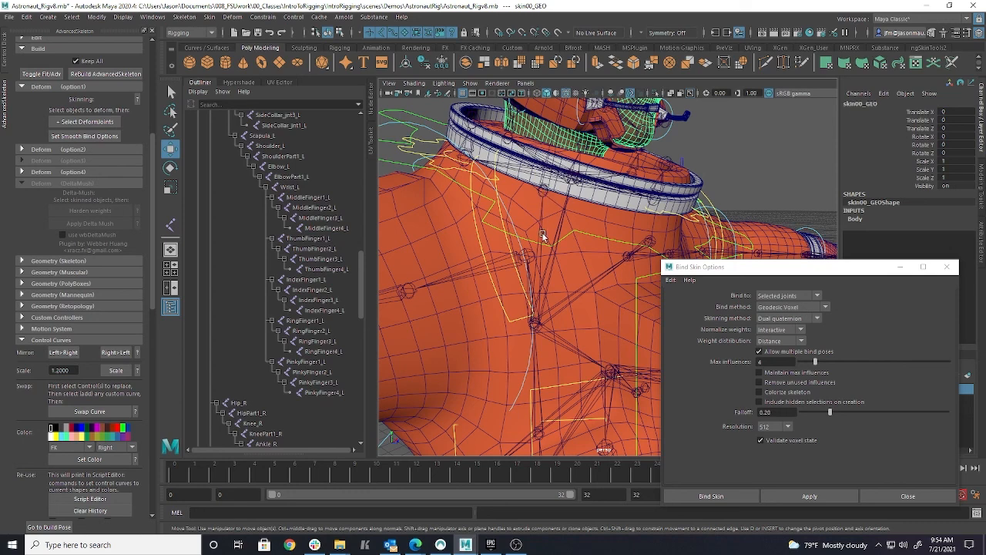
alt+drag(627, 186, 566, 230)
alt+right_drag(567, 229, 537, 237)
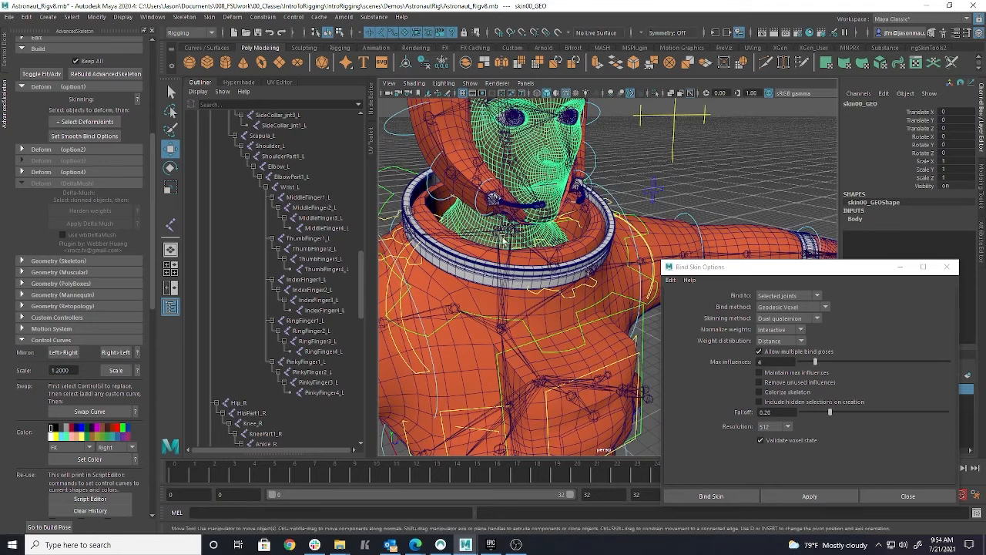
Collapse the scapula, collar and hip joint branches under DeformationSystem, and expand the Neck_M branch
scroll(302, 206, up, 8)
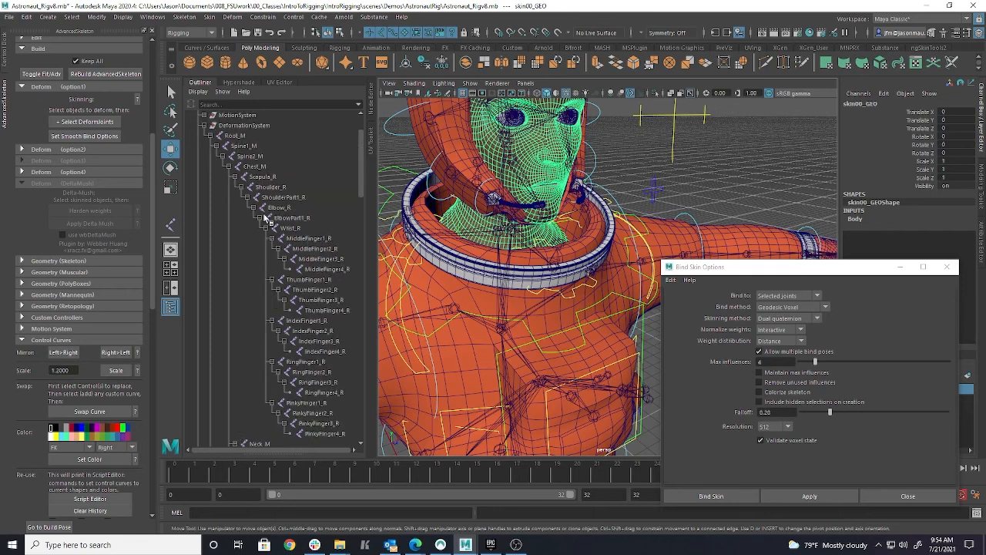
click(237, 177)
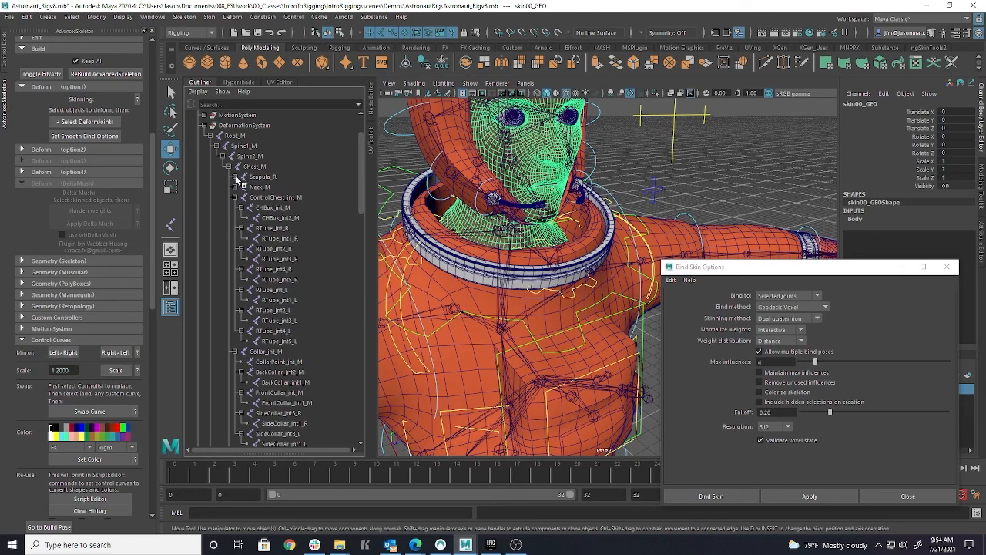
click(237, 351)
click(235, 362)
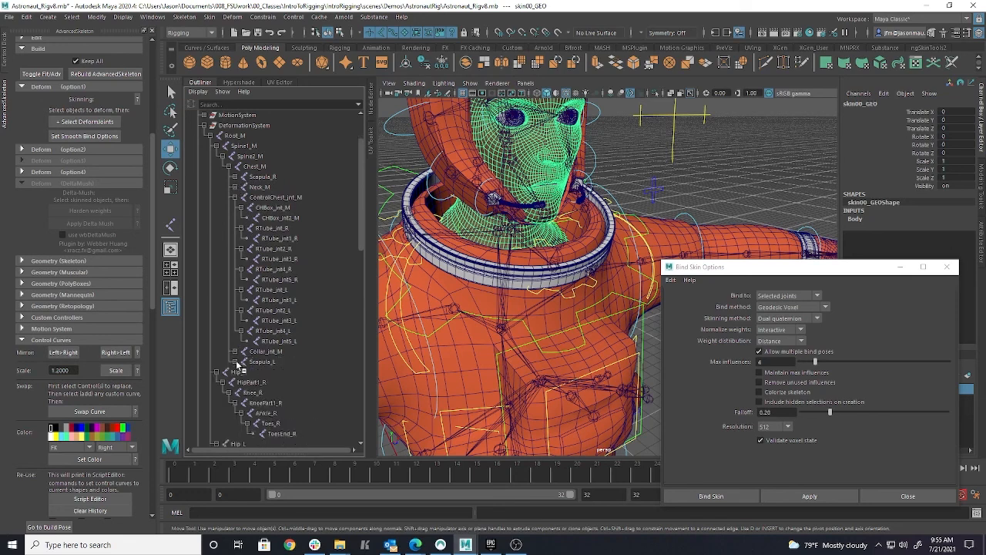
click(217, 373)
click(216, 382)
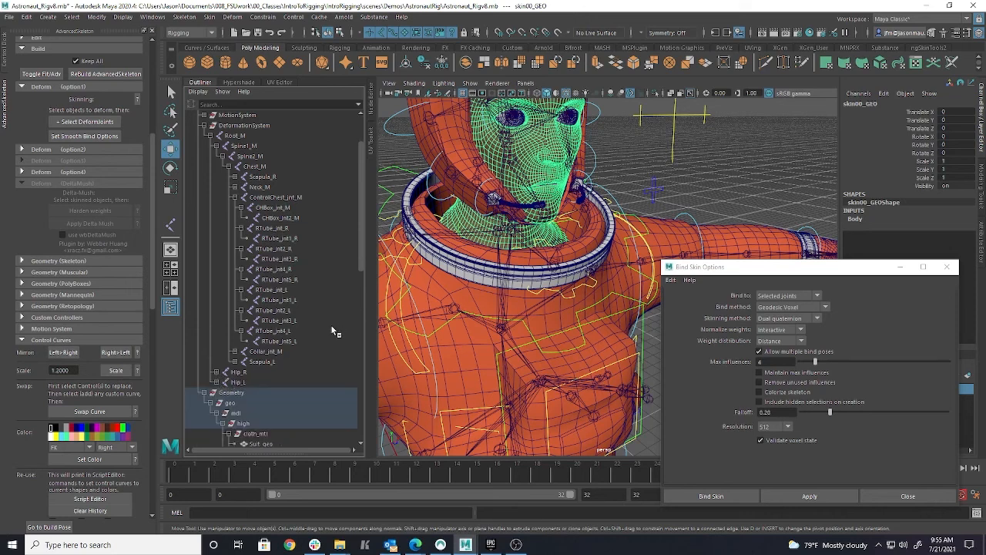
click(236, 187)
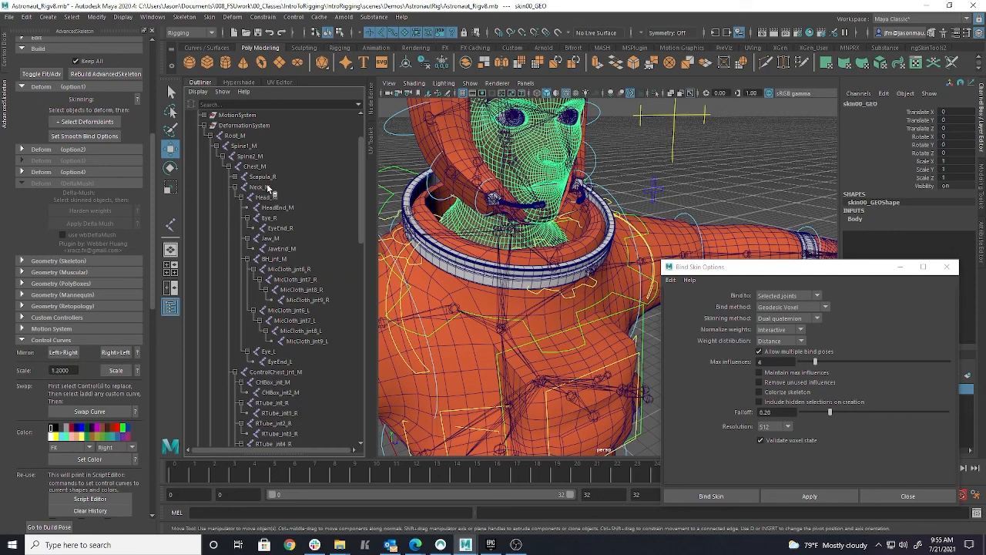
Select the joints Chest_M, Neck_M, Head_M, Eye_R, Jaw_M and Eye_L together for binding the head
click(260, 168)
ctrl+click(268, 188)
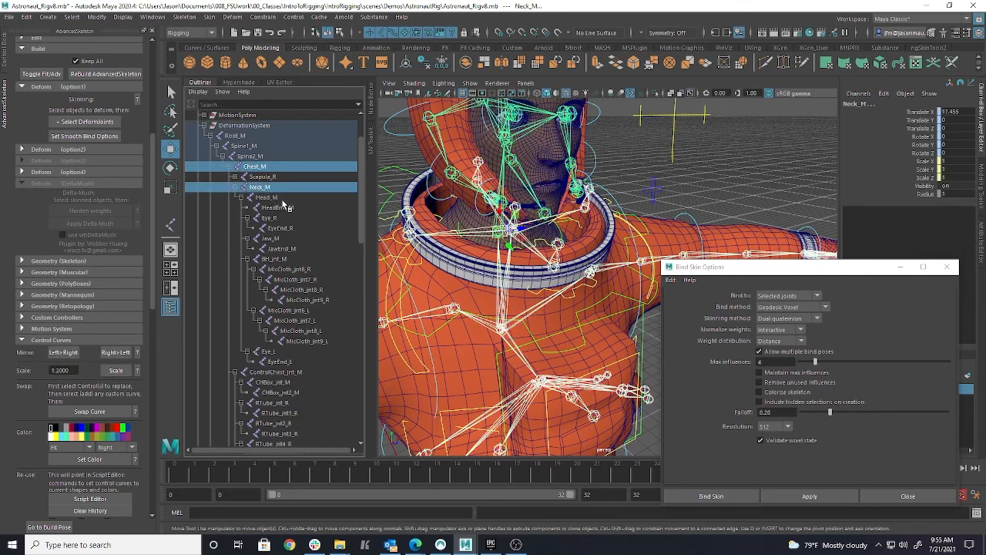
ctrl+click(267, 198)
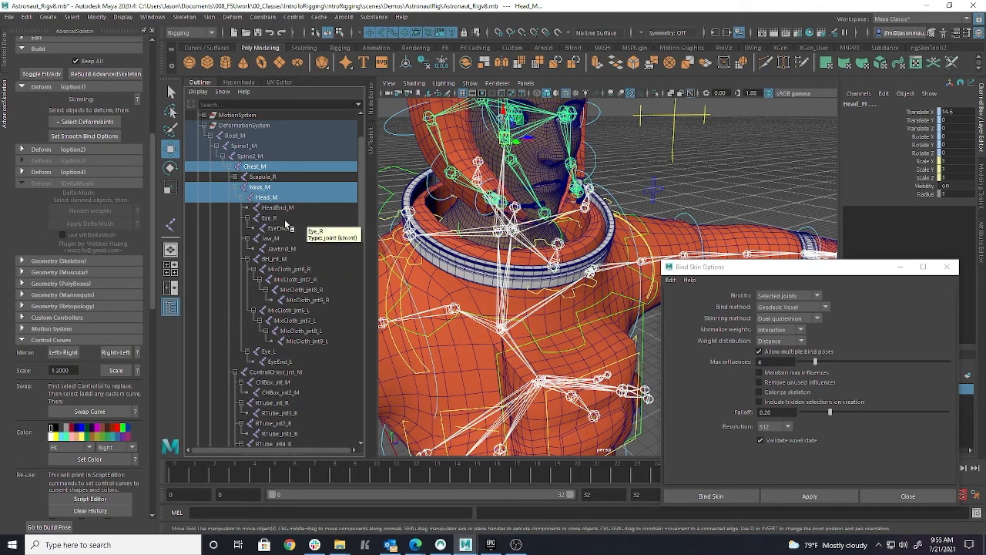
ctrl+click(302, 220)
ctrl+click(295, 238)
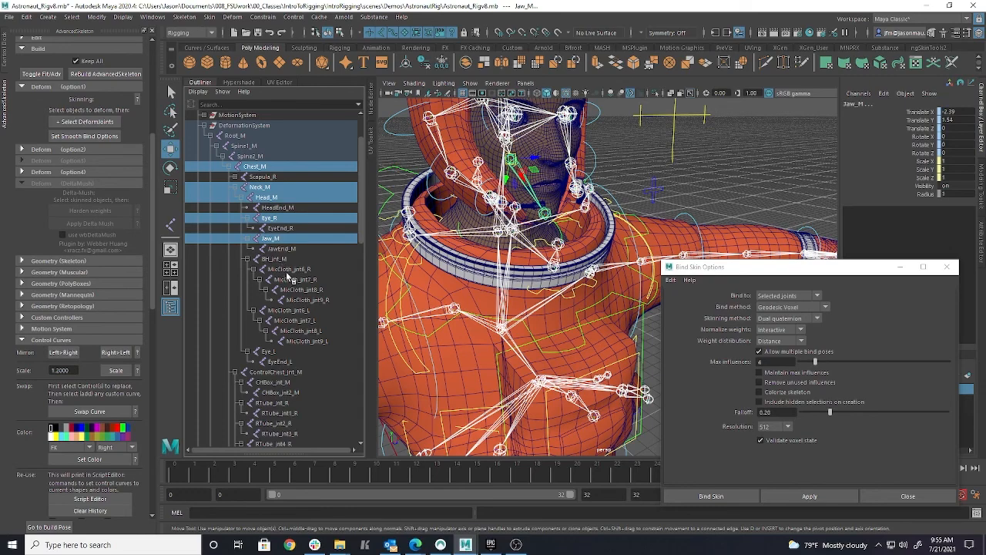
ctrl+click(287, 352)
mouse_move(620, 151)
alt+mouse_down()
mouse_move(605, 156)
mouse_move(636, 157)
alt+mouse_up()
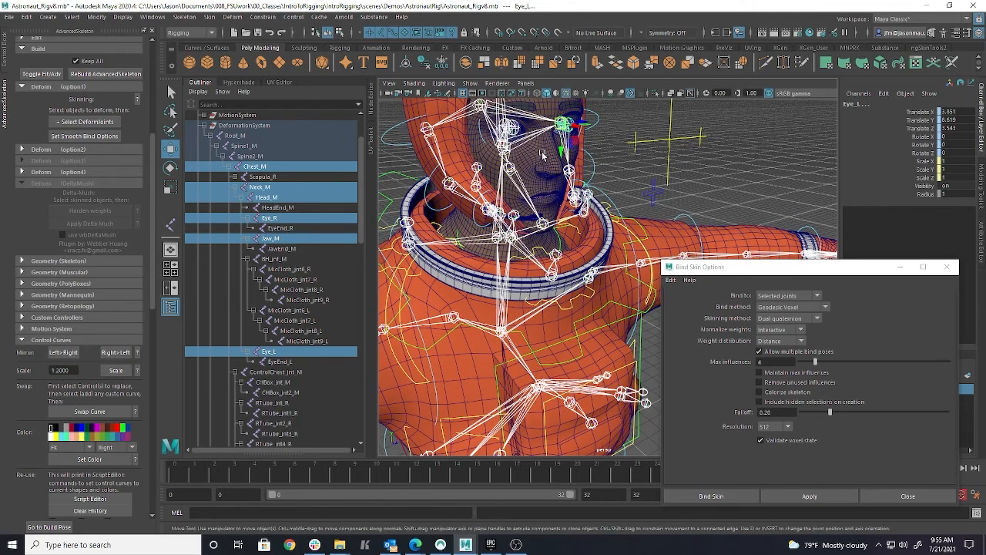
Add the face mesh skin00_GEO and the mouth pieces BTeeth_geo, Tongue_geo and TTeeth_geo to the joint selection
shift+click(543, 154)
scroll(323, 246, down, 10)
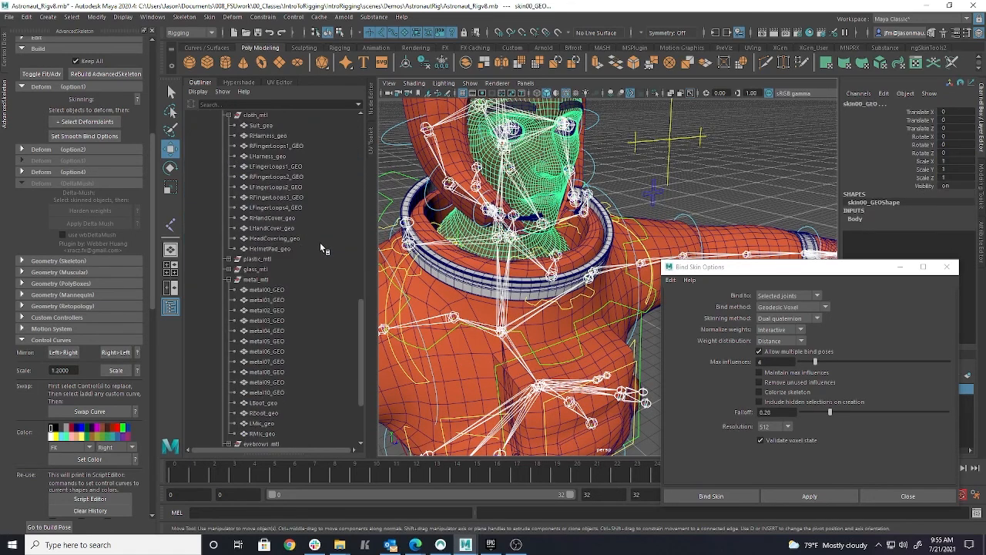
scroll(320, 242, down, 9)
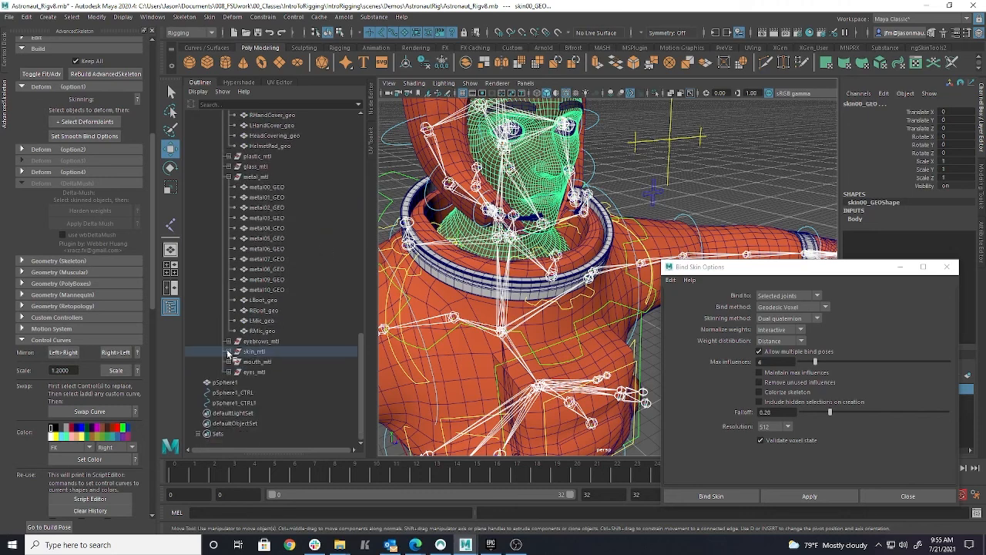
click(228, 362)
ctrl+click(269, 373)
ctrl+click(272, 383)
ctrl+click(272, 393)
click(228, 353)
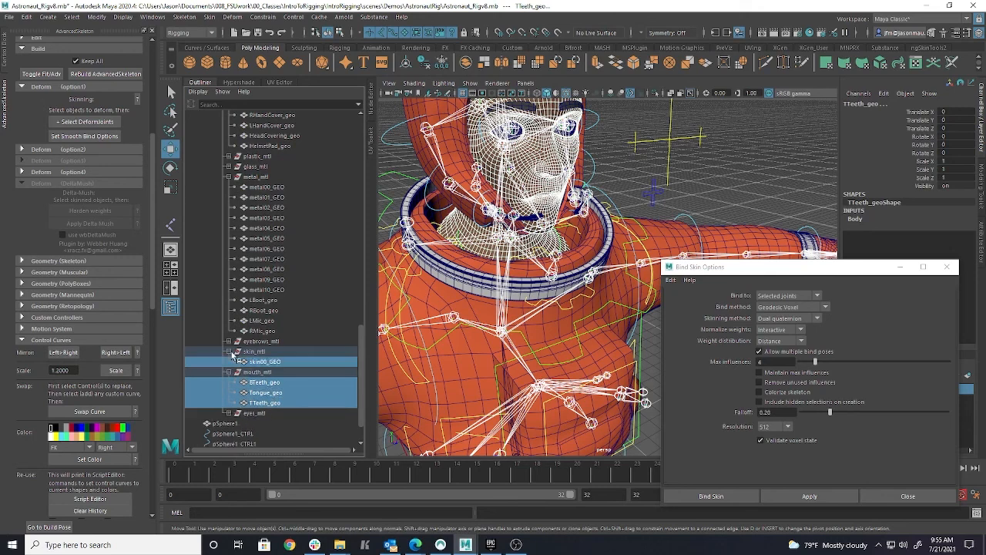
Add the eye pieces LCornea_geo2, Reyeball_geo2, RCornea_geo and Reyeball_geo from eyes_mtl to the selection
click(229, 413)
scroll(283, 394, down, 3)
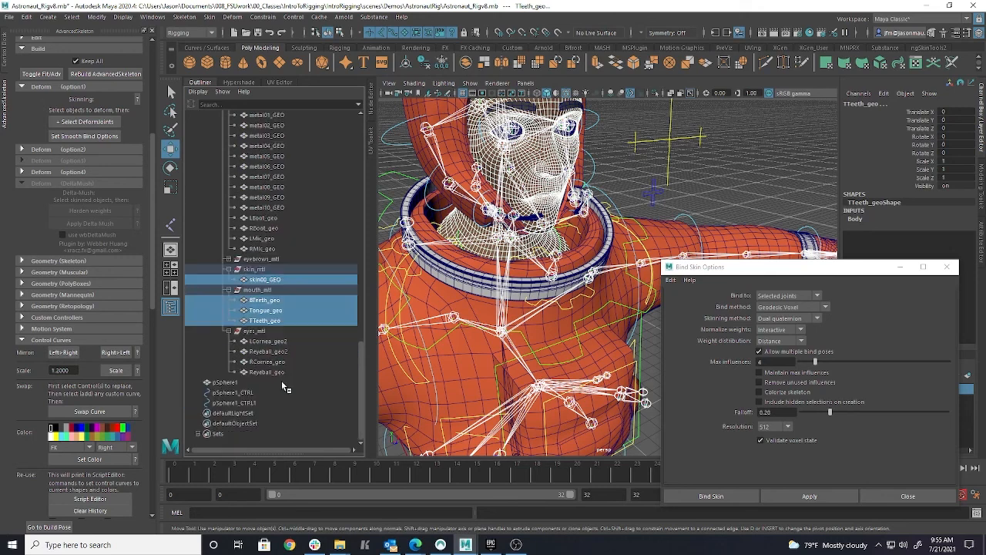
ctrl+click(268, 341)
ctrl+click(269, 351)
ctrl+click(279, 361)
ctrl+click(278, 372)
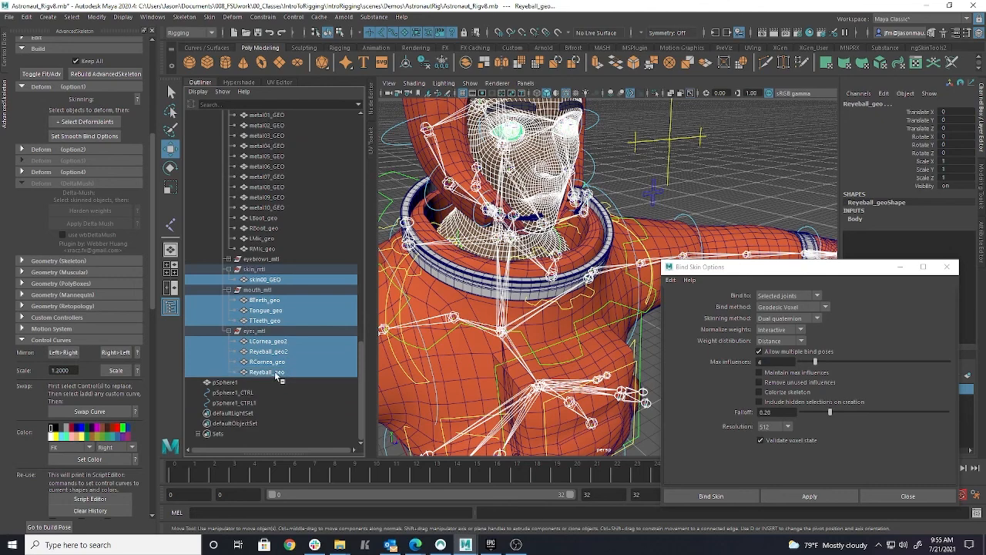
Bind the face, mouth and eye pieces to the selected joints with the Geodesic Voxel method and Dual quaternion skinning, and clear the selection
alt+drag(744, 200, 672, 222)
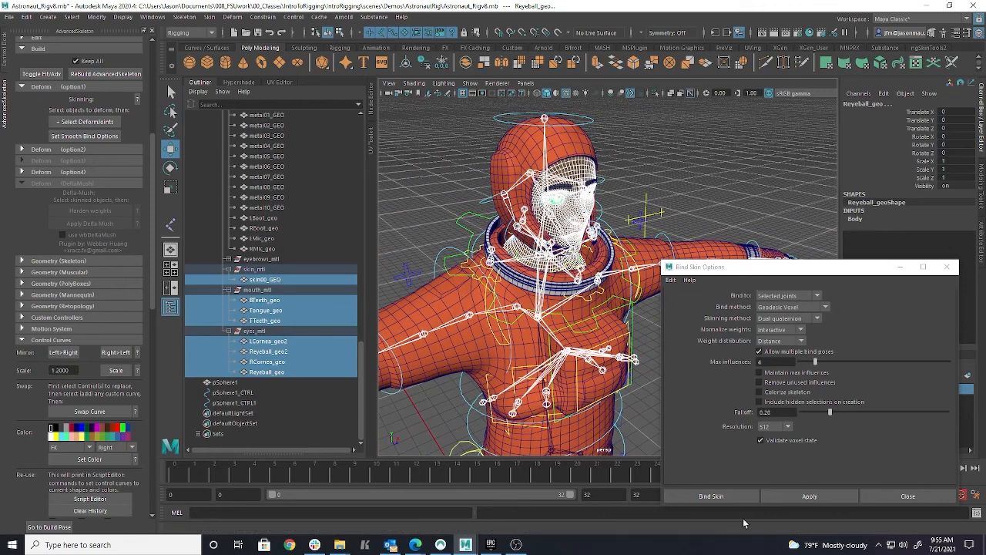
click(724, 499)
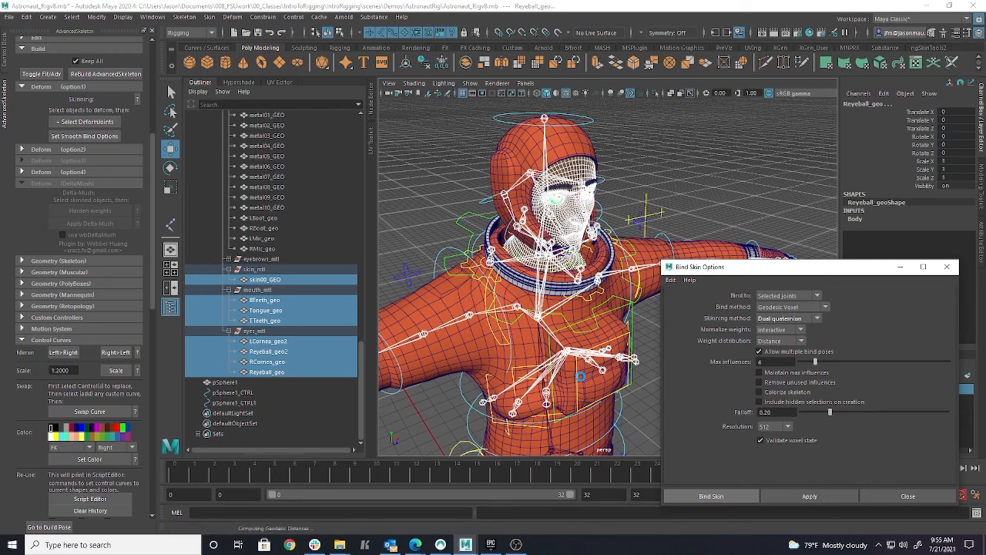
click(593, 134)
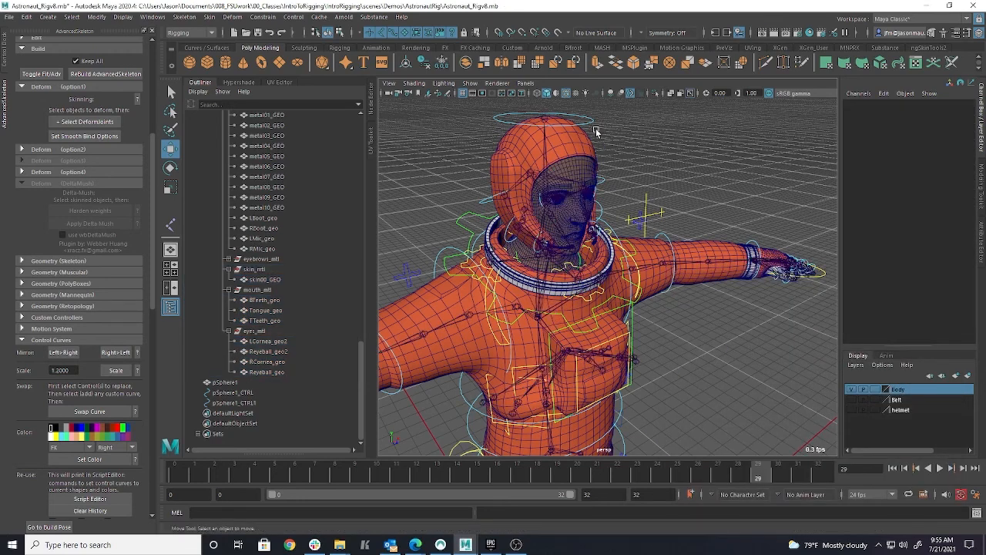
Rotate the head control FKHead_M to test the face deformation, and undo the test rotations
click(589, 122)
key(e)
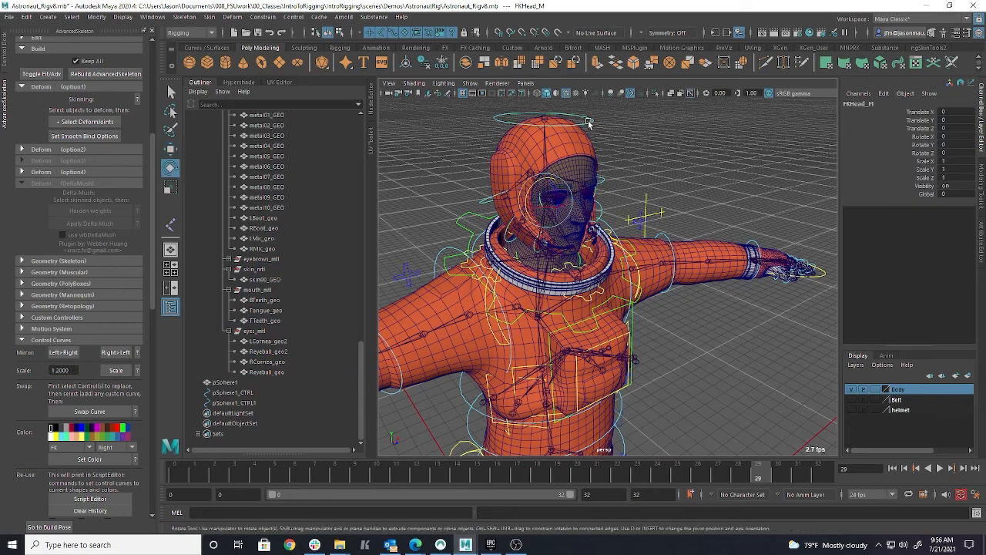
mouse_move(549, 194)
mouse_down()
mouse_move(554, 188)
mouse_move(553, 207)
mouse_up()
key(ctrl+z)
key(ctrl+z)
key(ctrl+z)
key(ctrl+z)
key(ctrl+z)
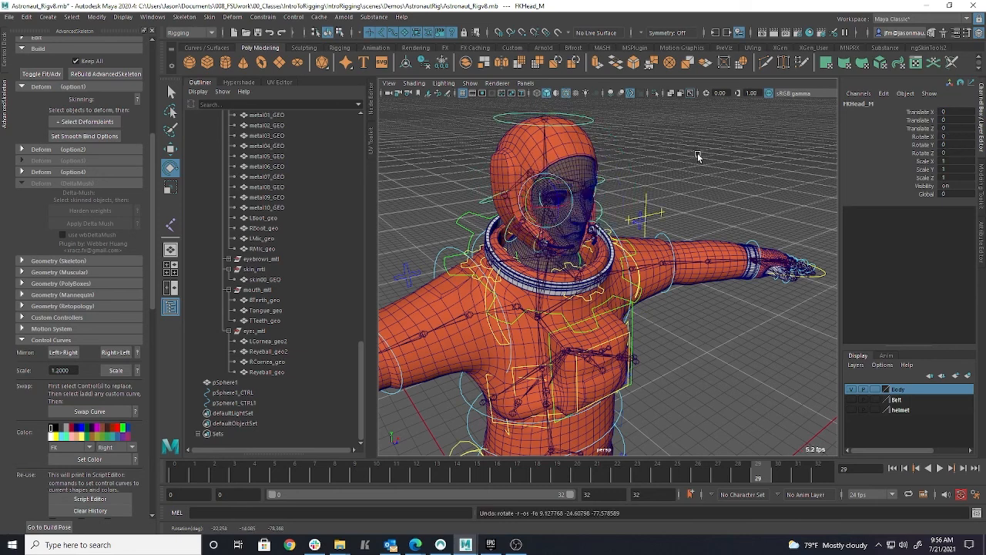
Rotate the neck control FKNeck_M to about -58 degrees in Z to test the neck deformation, and undo the rotation
alt+drag(464, 208, 512, 230)
click(624, 267)
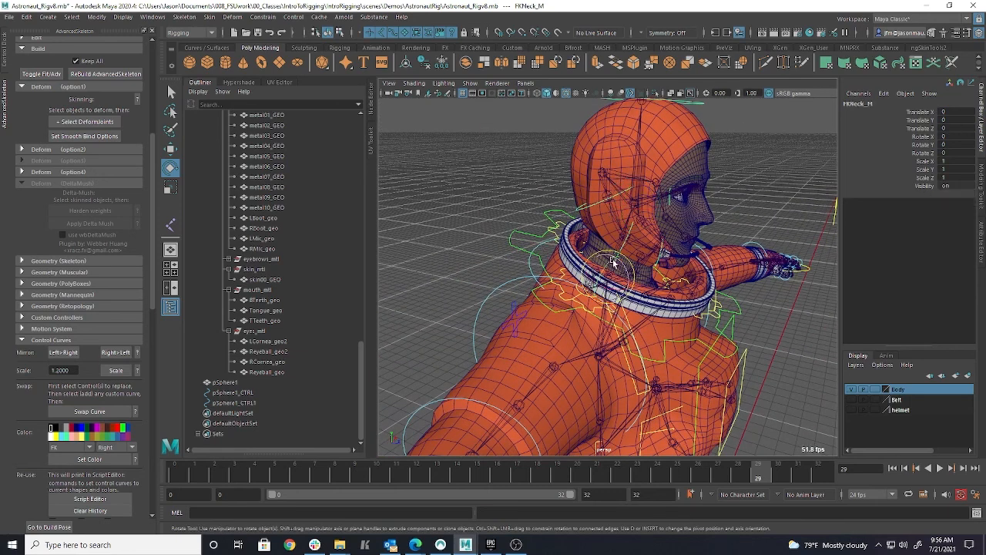
mouse_move(624, 267)
mouse_down()
mouse_move(628, 287)
mouse_move(611, 253)
mouse_up()
alt+drag(677, 289, 584, 279)
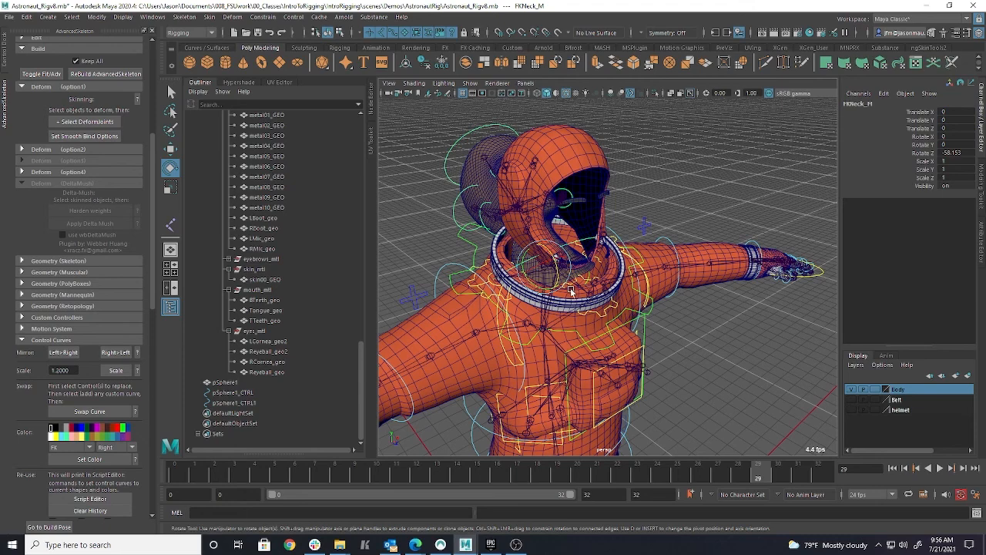
key(ctrl+z)
Start the Paint Skin Weights tool on the face mesh skin00_GEO and isolate the mesh in the viewport
alt+right_drag(553, 339, 682, 335)
alt+drag(682, 335, 668, 355)
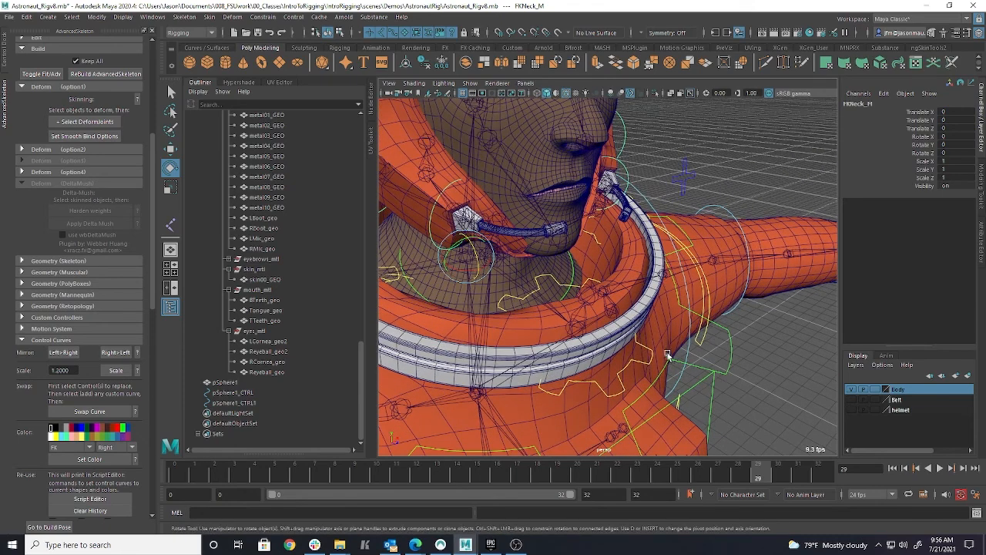
click(553, 272)
right_drag(556, 272, 511, 245)
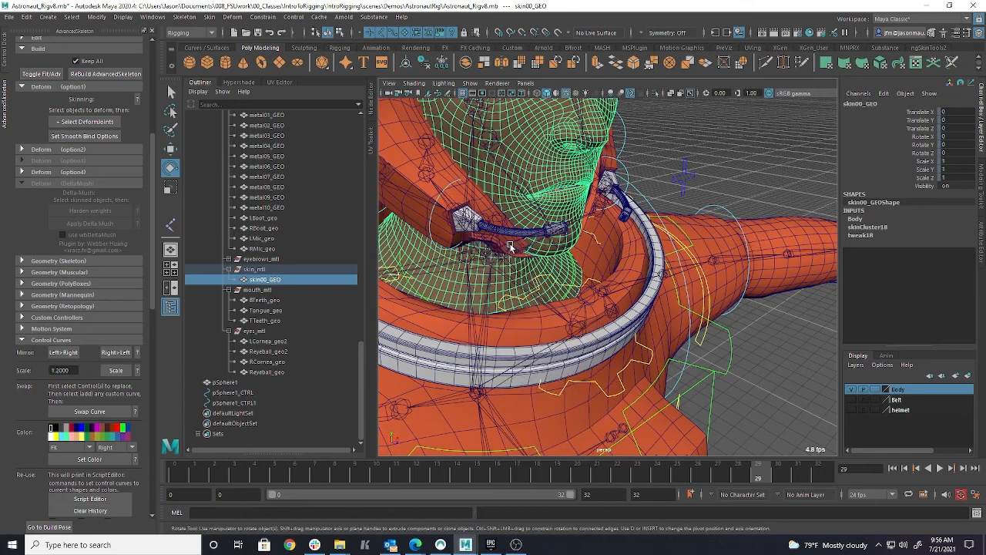
alt+drag(508, 270, 634, 305)
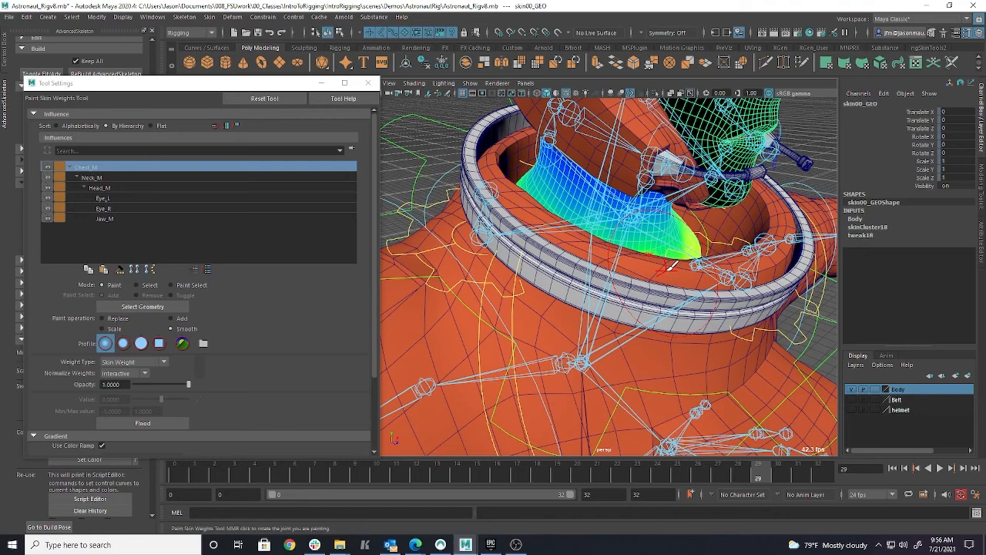
key(ctrl+1)
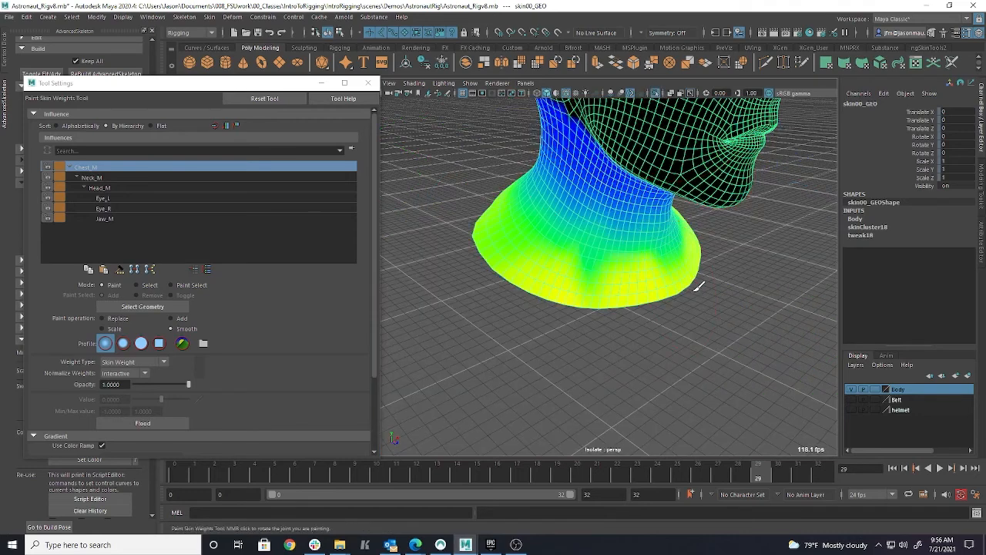
Compare the Neck_M and Chest_M influence weights on the isolated head mesh, ending with Chest_M as the active influence
alt+right_drag(687, 285, 614, 288)
alt+drag(614, 288, 664, 293)
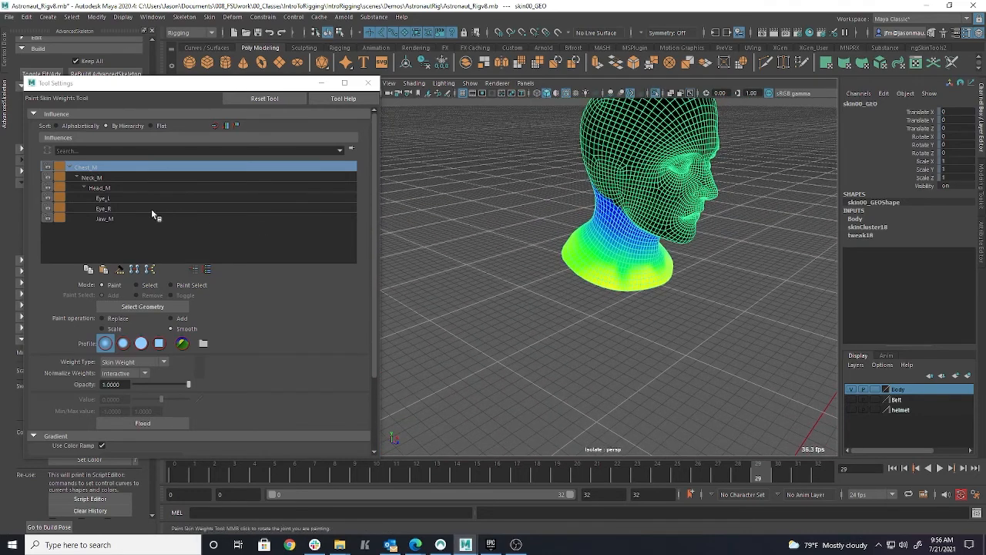
click(113, 176)
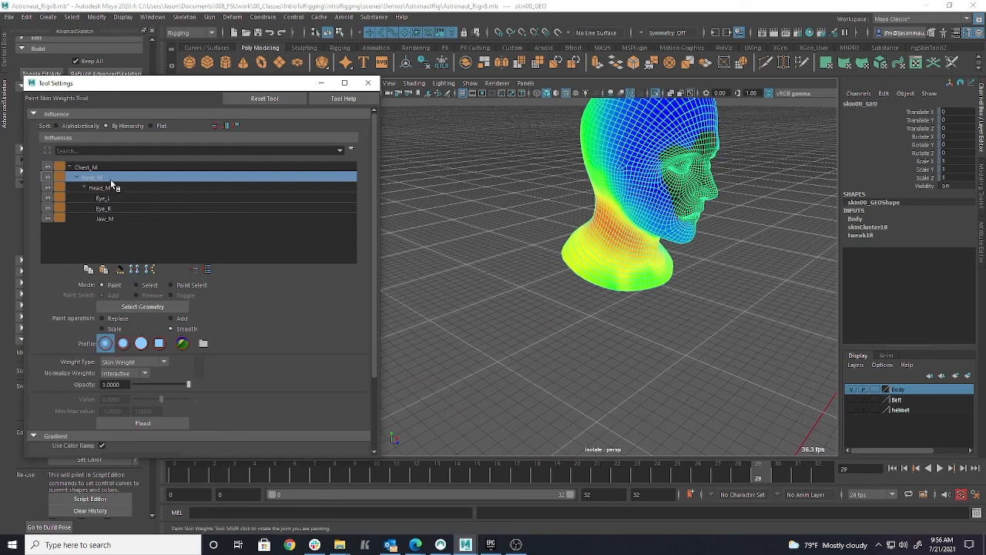
click(110, 168)
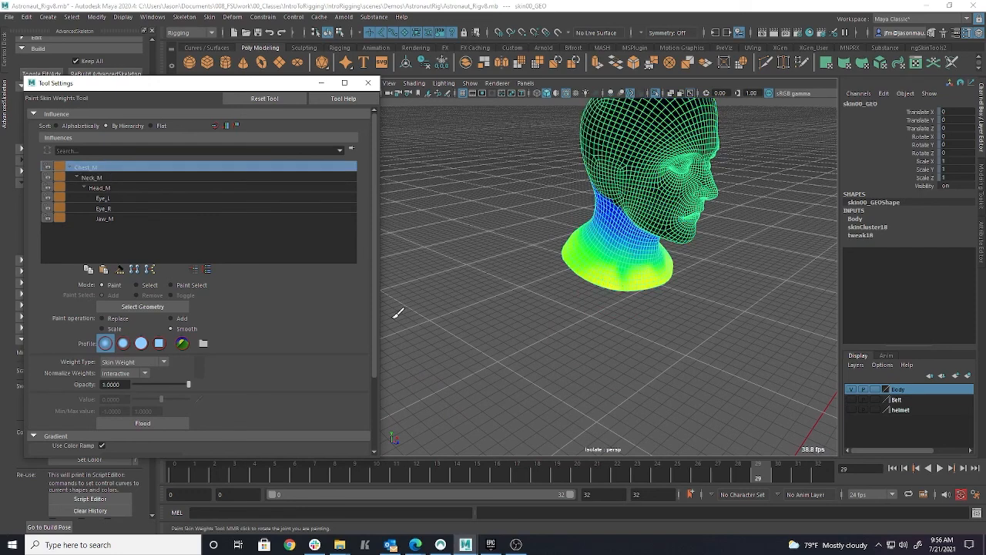
Turn off the weight color ramp and set the skin weight brush to Add with a value of 1
scroll(182, 376, down, 3)
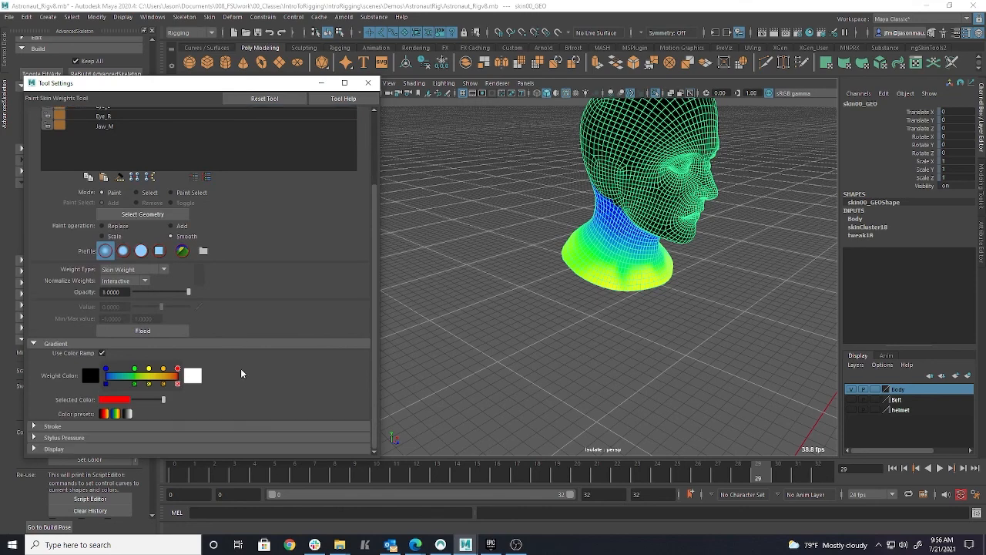
click(101, 353)
alt+drag(731, 335, 582, 293)
alt+right_drag(581, 293, 615, 266)
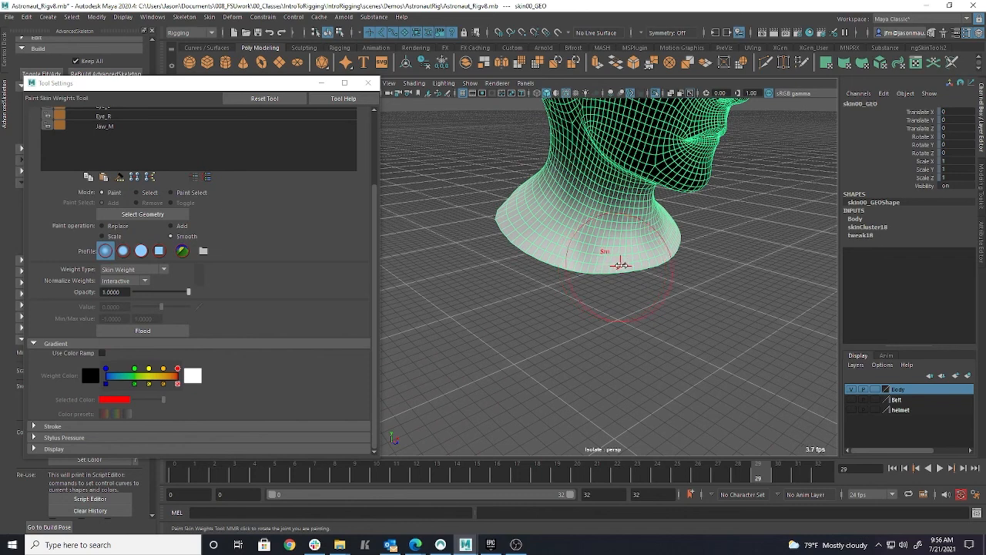
click(171, 226)
drag(161, 307, 193, 308)
Paint added Chest_M weight around the bottom rim of the neck on the isolated head mesh, covering its front and sides
mouse_move(540, 252)
mouse_down()
mouse_move(609, 263)
mouse_move(540, 257)
mouse_move(504, 207)
mouse_move(564, 262)
mouse_move(655, 260)
mouse_up()
alt+drag(661, 258, 582, 223)
alt+middle_drag(582, 223, 603, 372)
mouse_move(603, 372)
mouse_down()
mouse_move(655, 365)
mouse_move(667, 346)
mouse_up()
mouse_move(667, 347)
alt+mouse_down()
mouse_move(616, 346)
mouse_move(669, 359)
mouse_move(623, 367)
mouse_move(682, 356)
mouse_move(670, 378)
mouse_move(639, 381)
mouse_move(562, 359)
alt+mouse_up()
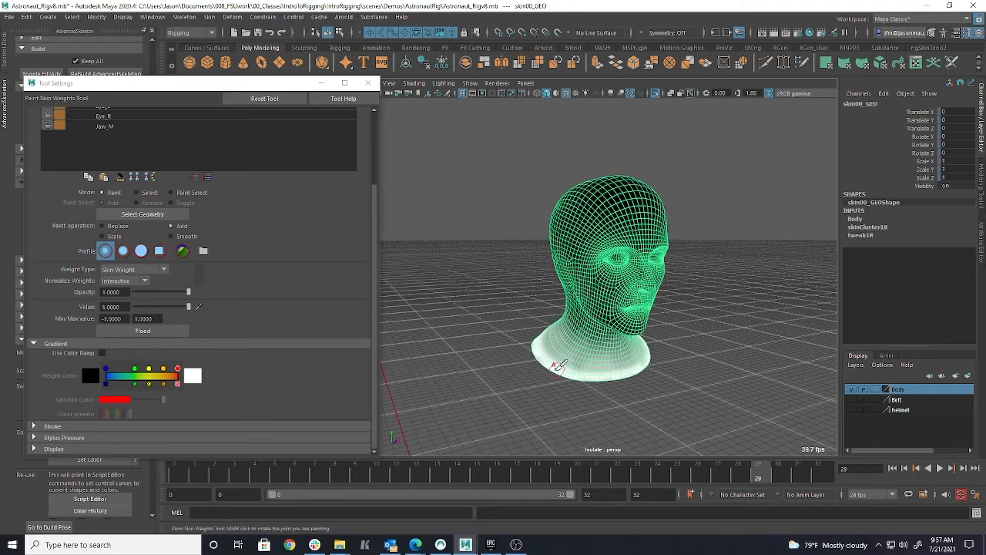
alt+drag(633, 373, 655, 351)
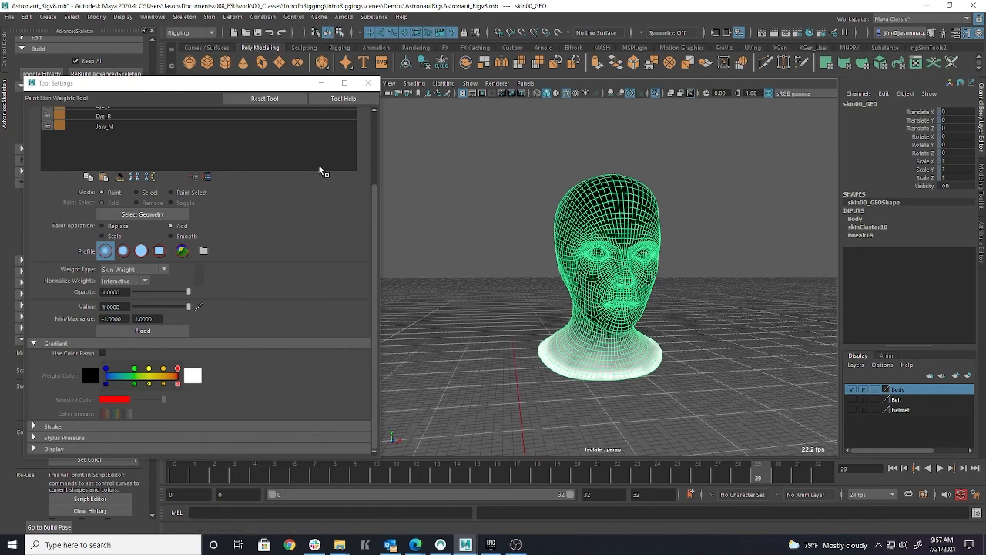
Leave the Paint Skin Weights tool, closing its settings, and end the head mesh isolation so the whole character is shown
scroll(360, 137, up, 3)
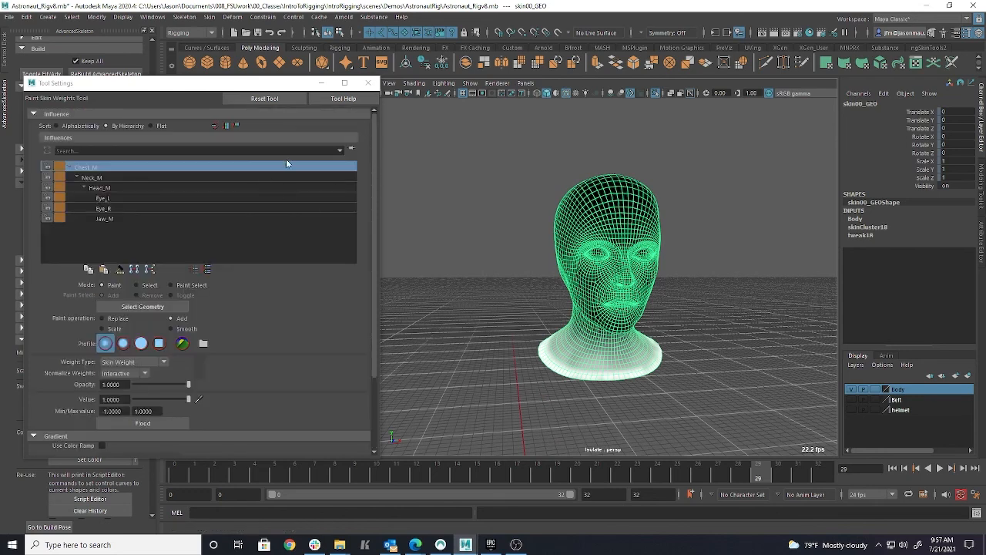
click(368, 83)
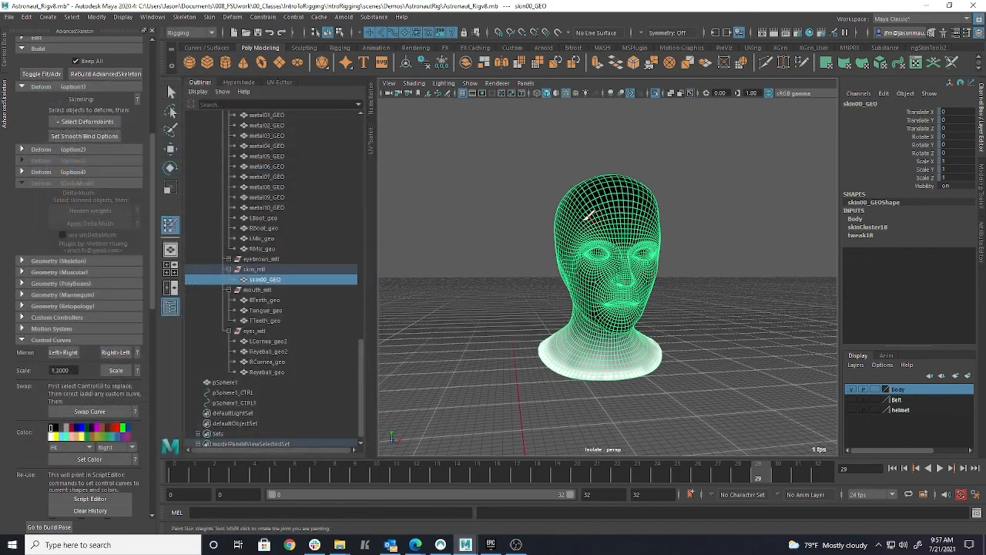
key(w)
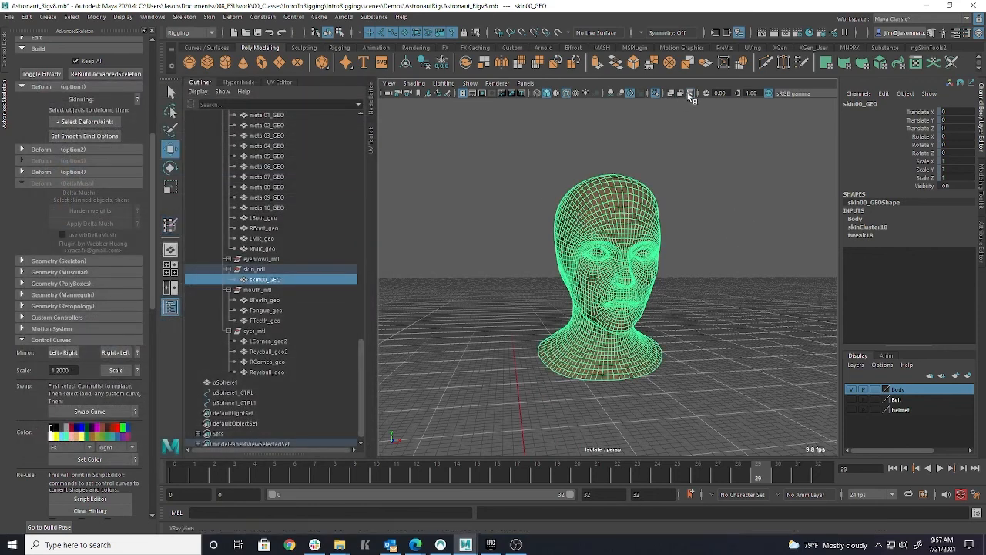
click(653, 93)
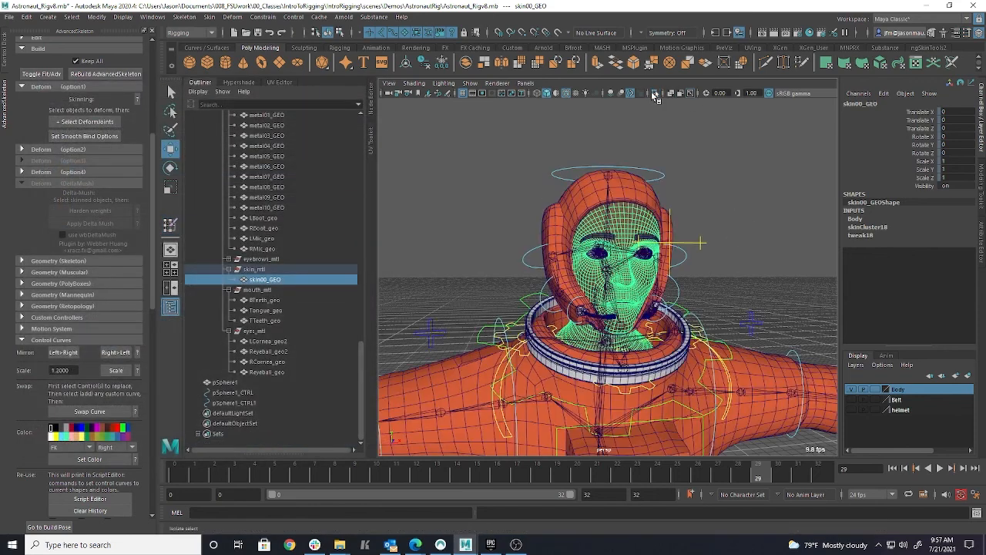
Rotate the neck control FKNeck_M to about -35 degrees in Z to test the repainted neck, and undo the rotation
click(753, 258)
alt+drag(754, 258, 784, 275)
click(518, 303)
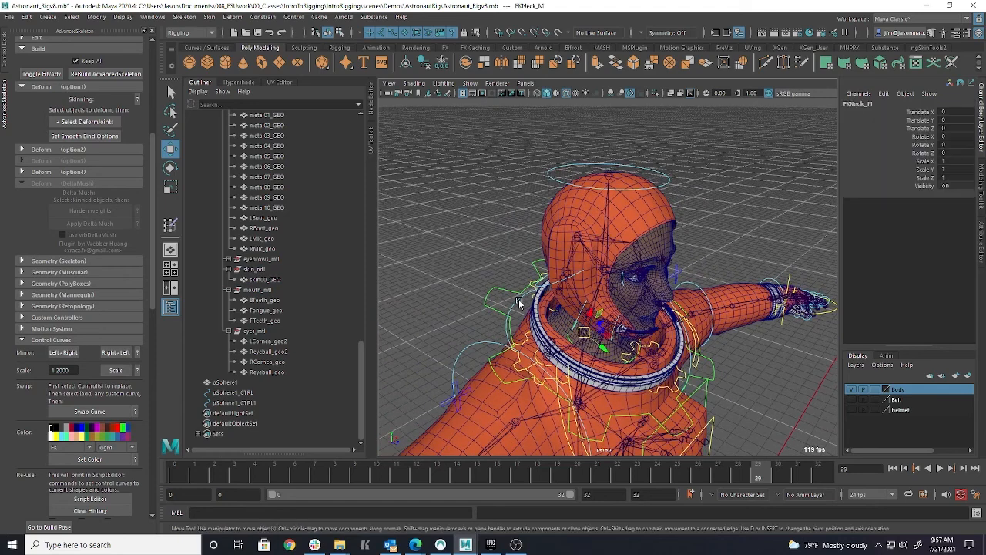
key(e)
drag(601, 333, 595, 323)
alt+drag(650, 350, 526, 316)
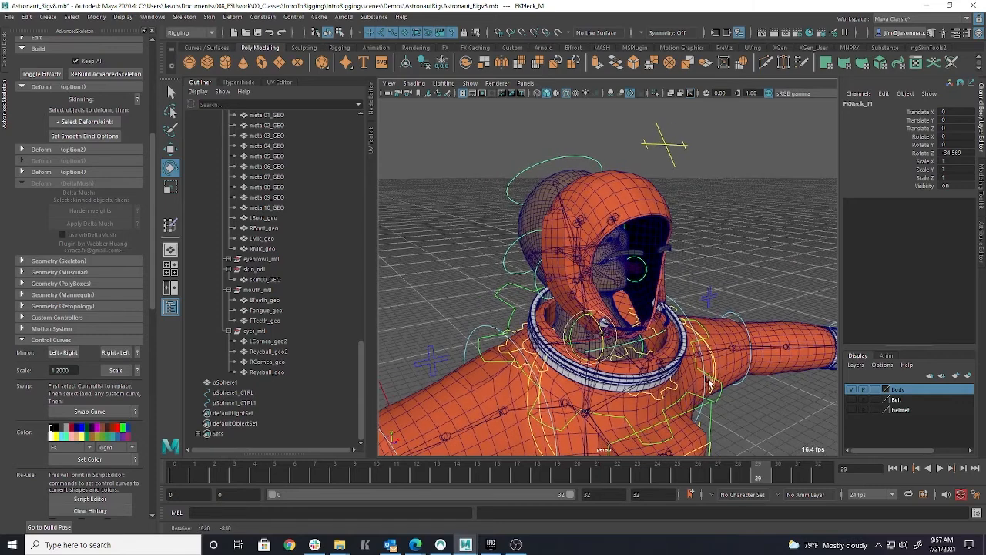
key(ctrl+z)
Rotate FKNeck_M to about -69 degrees in X to test the neck deformation, and undo the rotation
drag(592, 333, 628, 352)
alt+drag(515, 304, 568, 356)
key(ctrl+z)
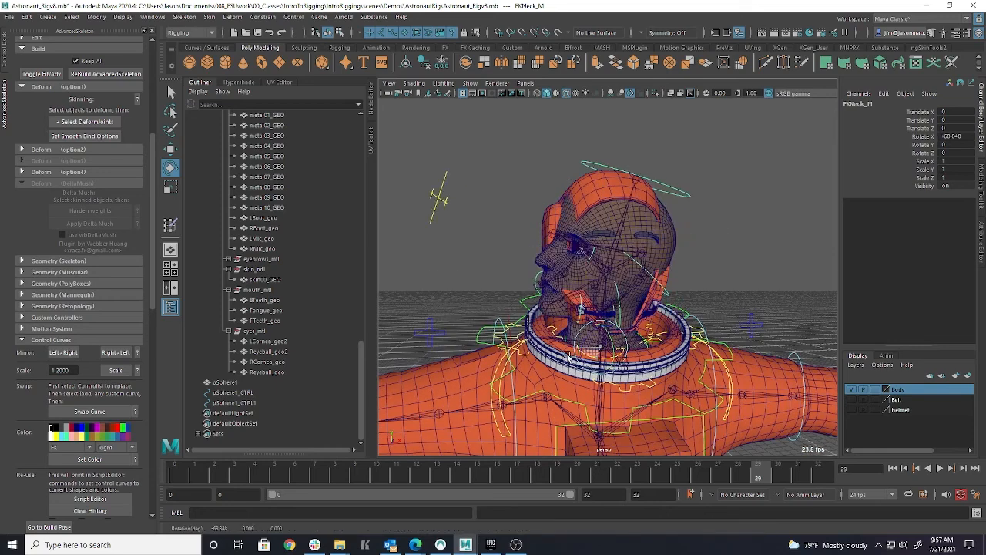
key(ctrl+z)
Test further FKNeck_M rotations, including about -10 degrees in Y, undo them and clear the selection
drag(596, 329, 543, 333)
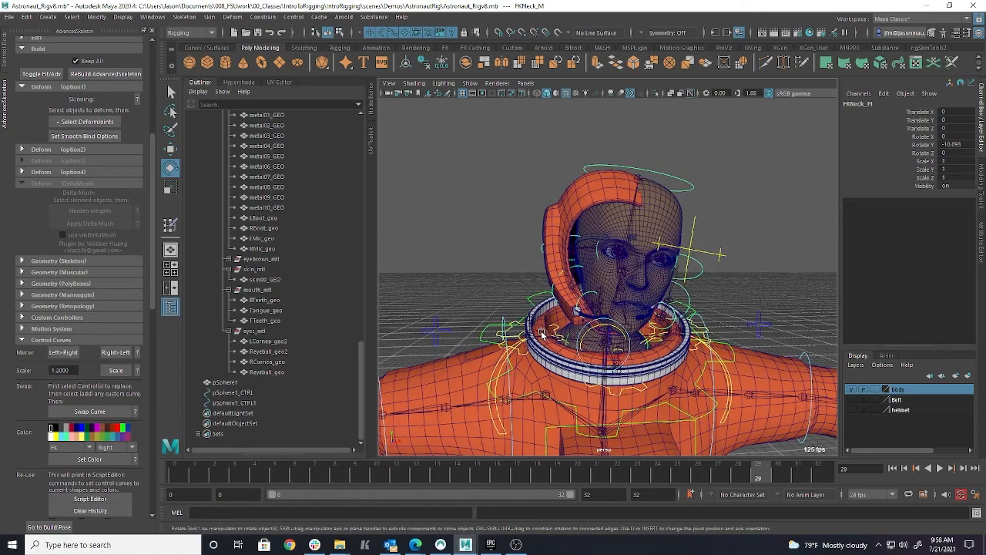
key(ctrl+z)
mouse_move(724, 303)
alt+mouse_down()
mouse_move(664, 303)
mouse_move(753, 301)
mouse_move(728, 306)
alt+mouse_up()
drag(614, 341, 635, 332)
key(ctrl+z)
click(768, 173)
Select the head covering mesh HeadCovering_geo together with both microphone meshes, RMic_geo and LMic_geo
alt+right_drag(712, 269, 713, 310)
mouse_move(724, 324)
alt+middle_down()
mouse_move(722, 313)
mouse_move(716, 324)
alt+middle_up()
click(628, 232)
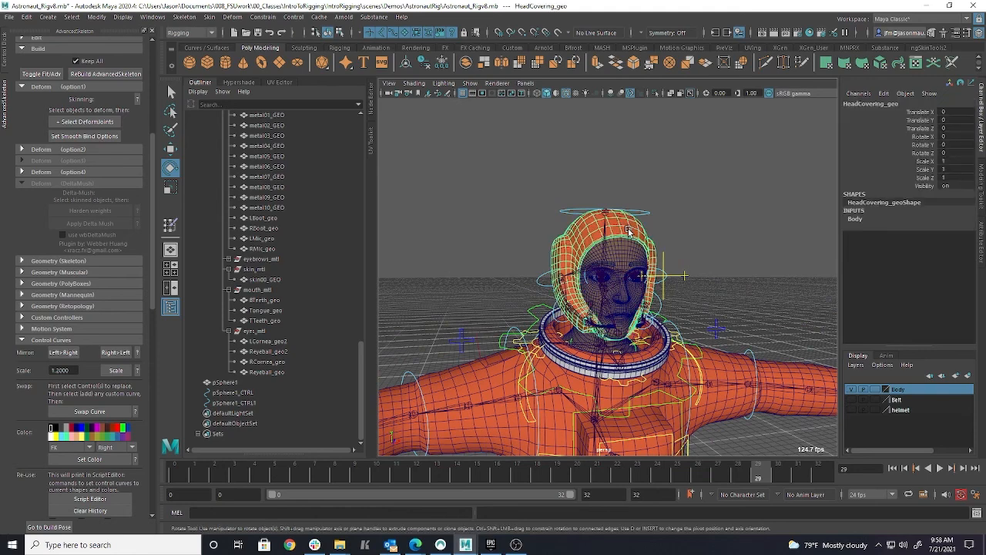
alt+right_drag(623, 316, 672, 313)
alt+drag(673, 314, 714, 310)
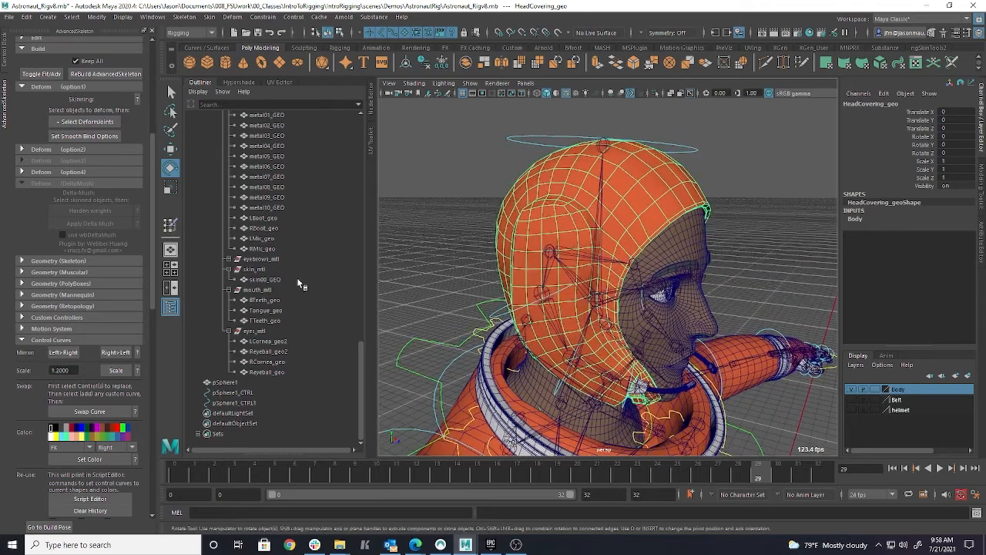
scroll(307, 309, up, 5)
scroll(309, 299, down, 5)
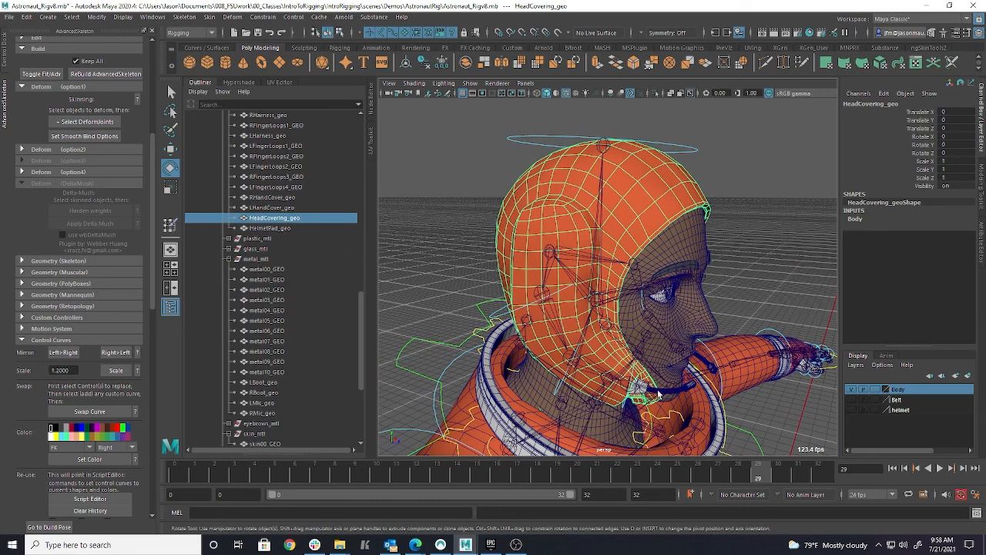
shift+click(691, 389)
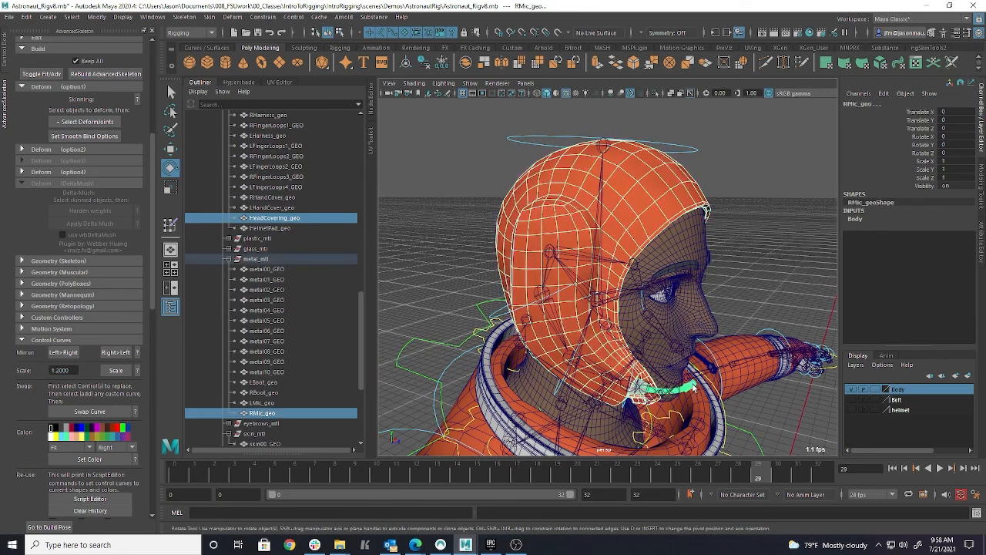
shift+click(704, 365)
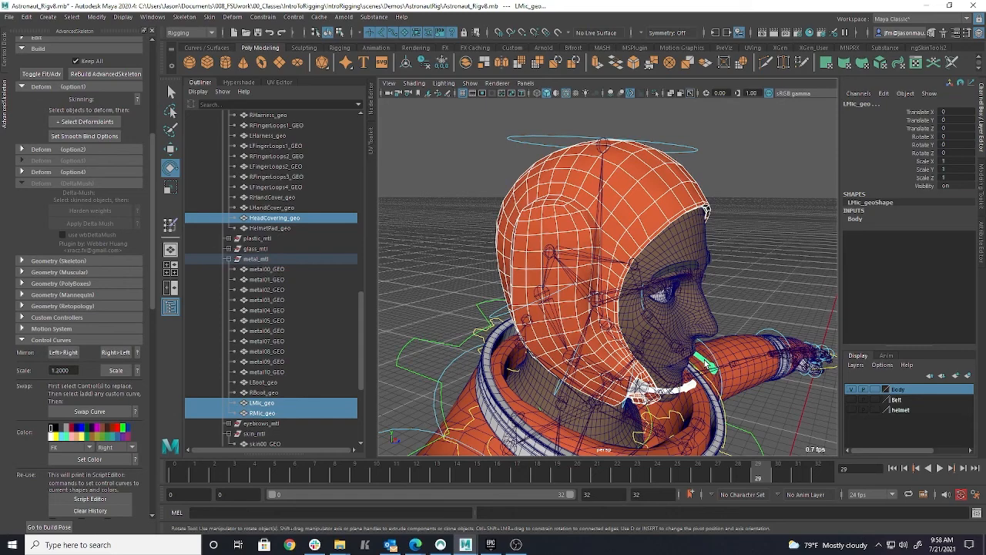
alt+drag(719, 385, 698, 376)
scroll(285, 196, up, 10)
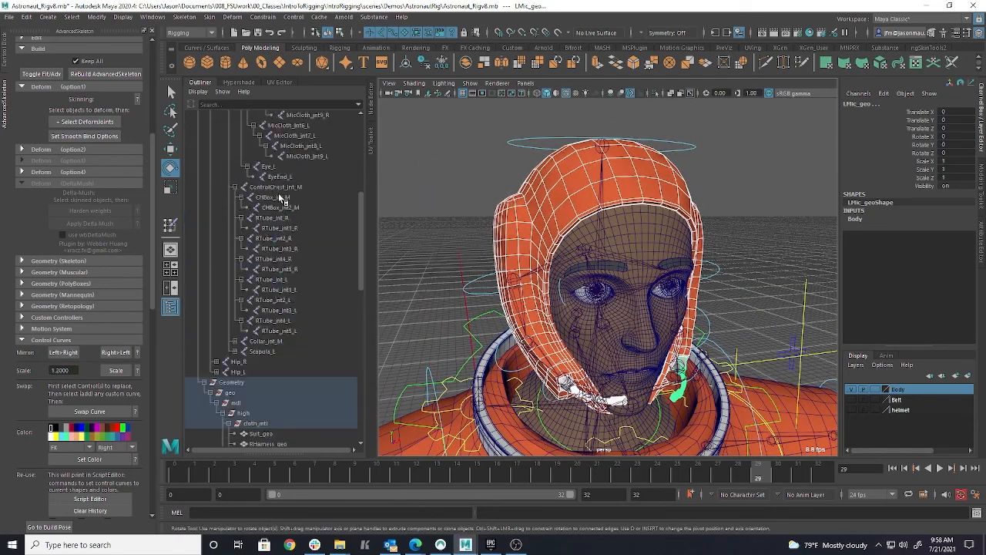
Add the joints BH_jnt_M, MicCloth_jnt6 to jnt8 on both the R and L sides, and Head_M to the mesh selection
click(285, 157)
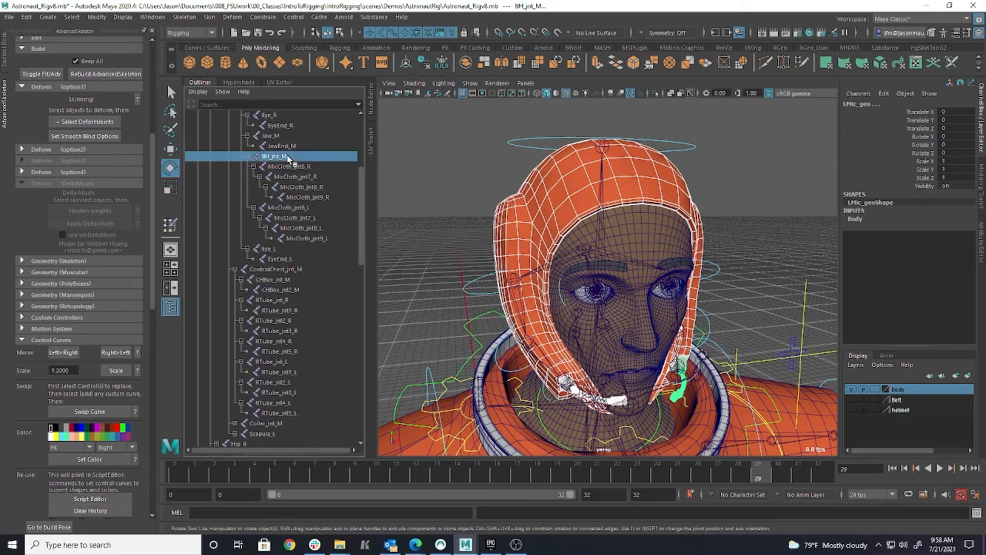
ctrl+click(305, 168)
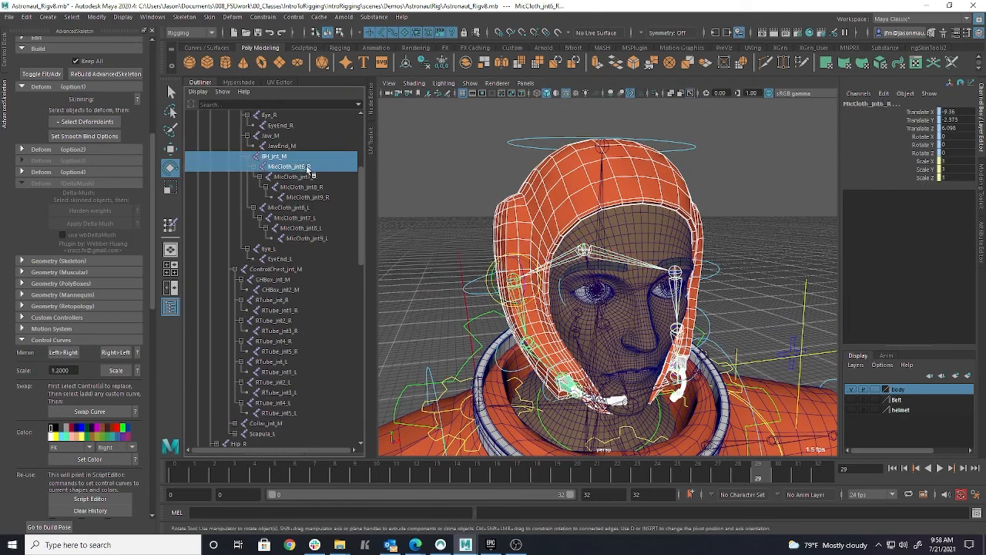
ctrl+click(308, 176)
ctrl+click(310, 187)
ctrl+click(303, 208)
ctrl+click(303, 218)
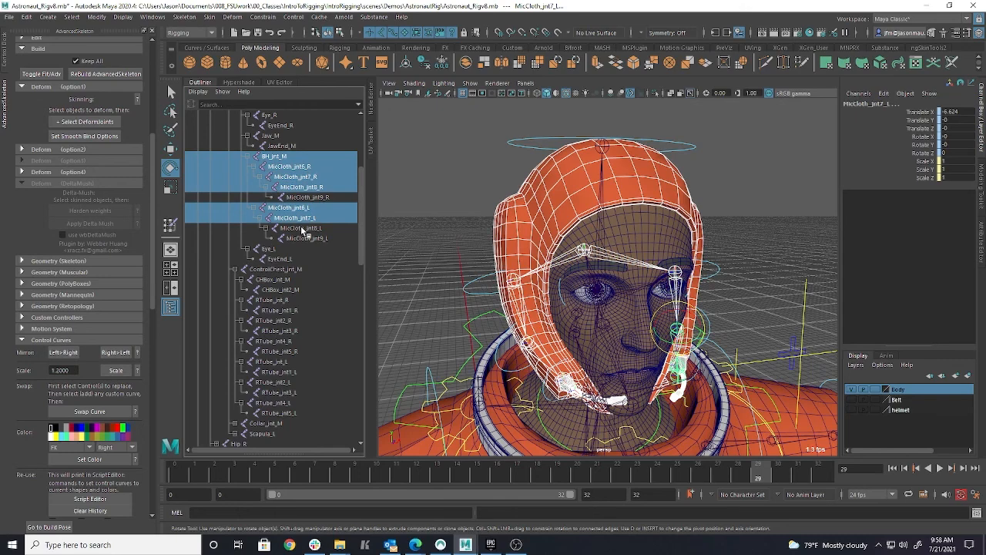
ctrl+click(306, 228)
alt+drag(567, 352, 605, 331)
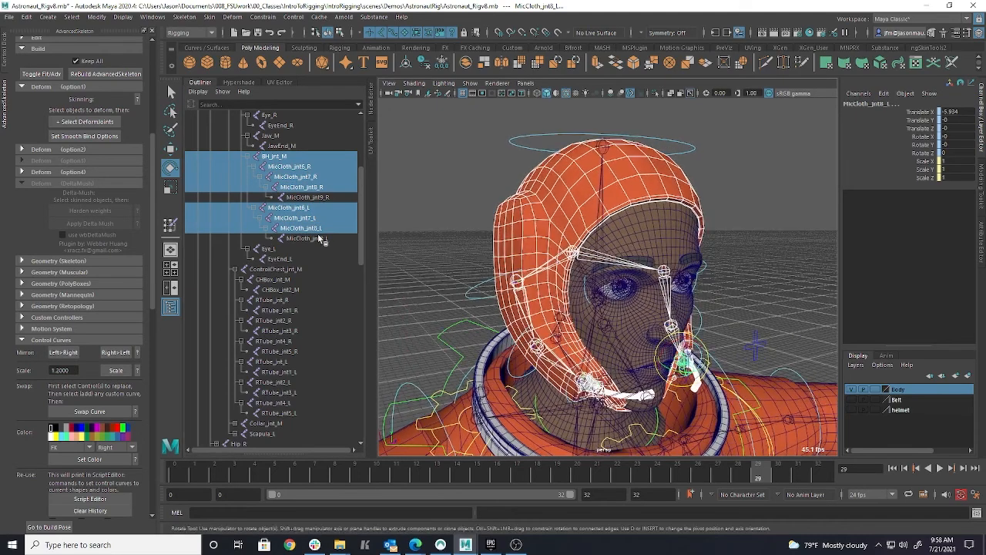
scroll(322, 176, up, 3)
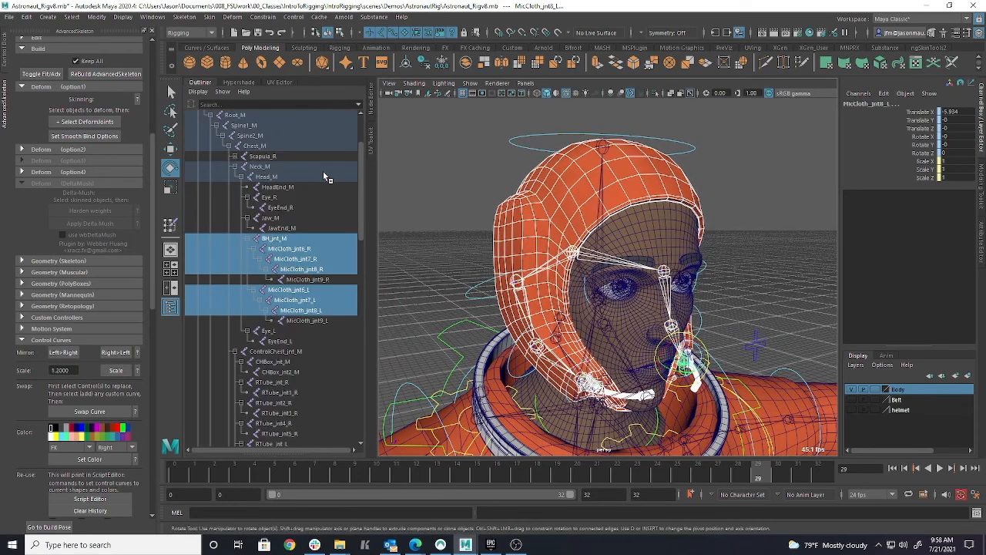
click(282, 180)
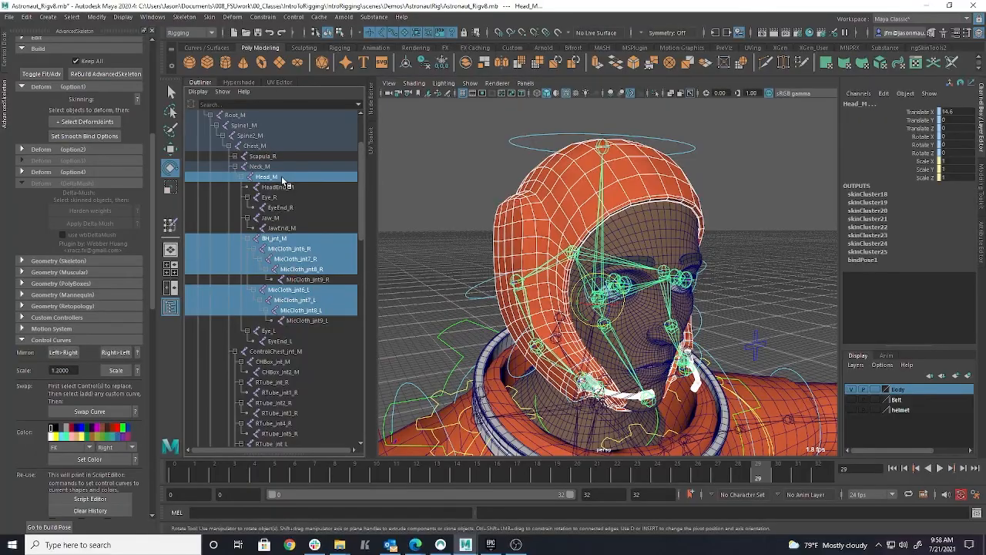
mouse_move(711, 298)
alt+mouse_down()
mouse_move(555, 302)
mouse_move(765, 296)
mouse_move(728, 297)
alt+mouse_up()
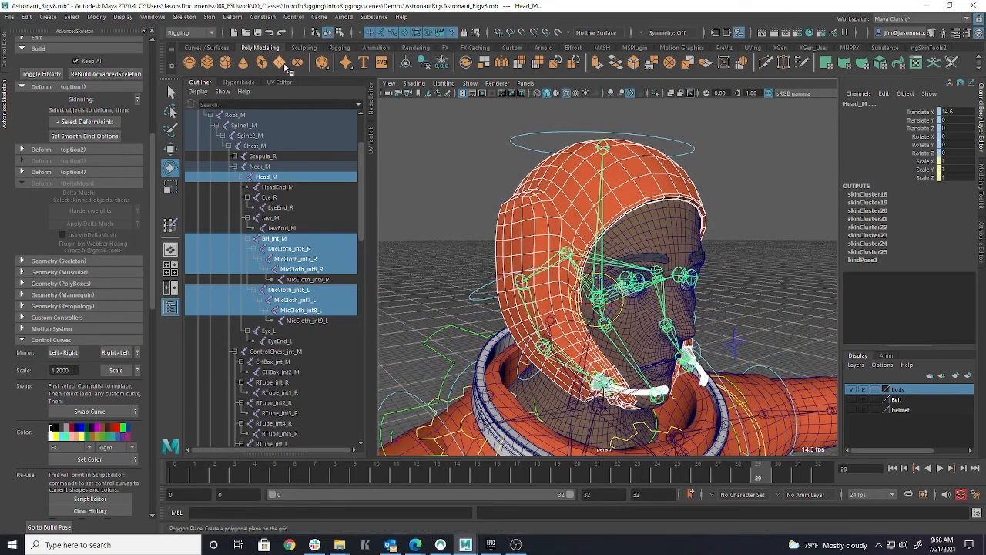
Bind the head covering and microphones to the selected joints using Geodesic Voxel, Dual quaternion skinning, 4 max influences and 0.20 falloff
click(209, 17)
click(344, 42)
drag(792, 267, 849, 169)
alt+drag(655, 270, 635, 279)
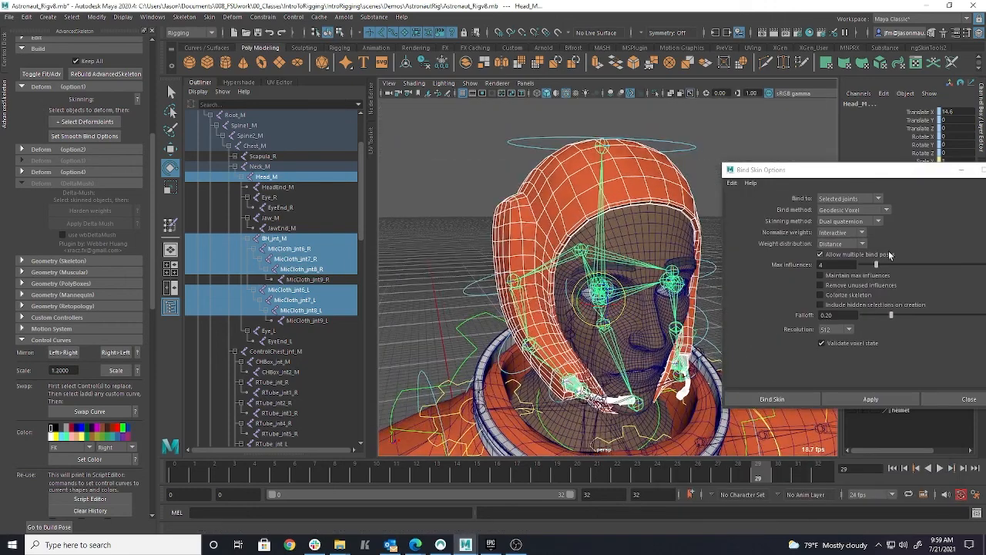
click(772, 399)
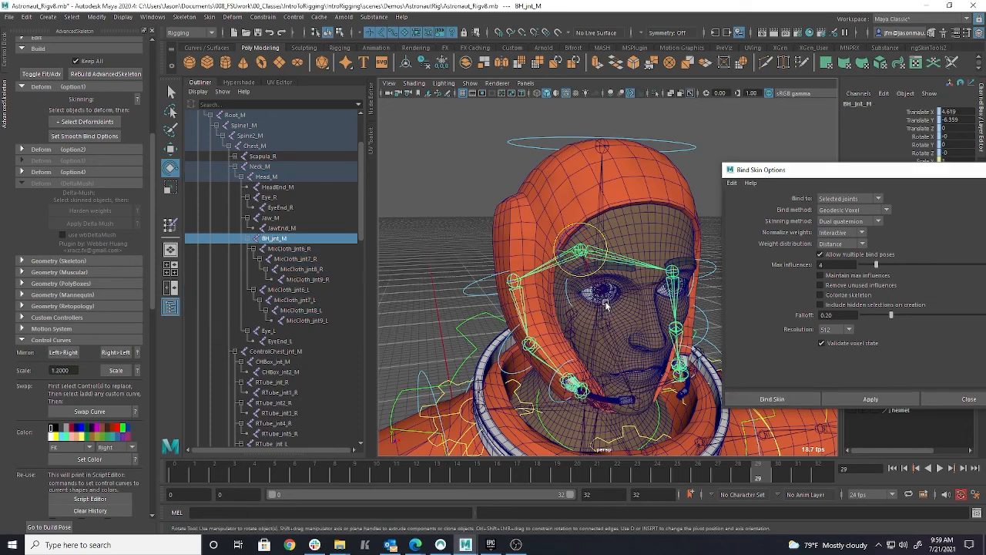
Rotate the control FKMicCloth_jnt7_R to about -34 degrees in Y to test the head covering, and undo the rotation
click(437, 187)
click(505, 344)
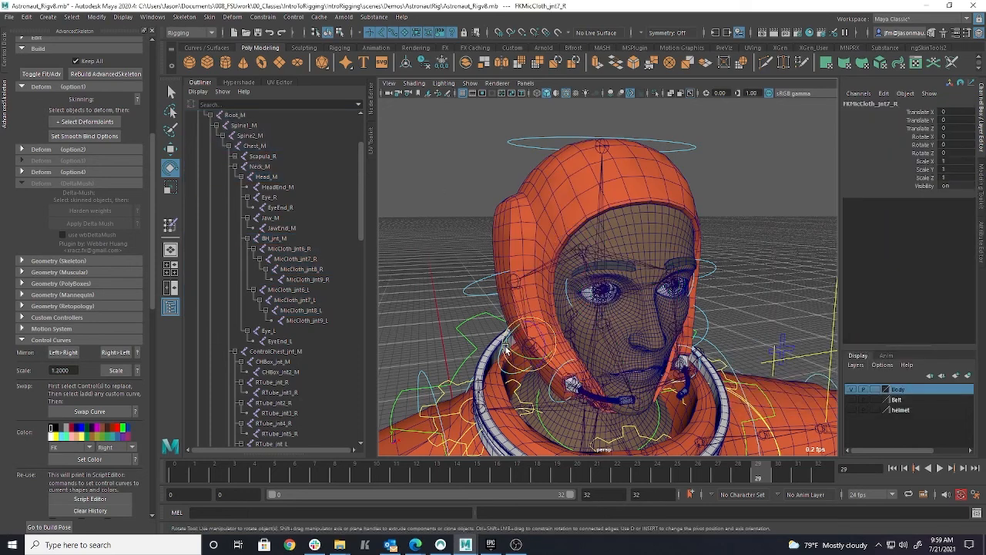
drag(533, 360, 520, 362)
key(ctrl+z)
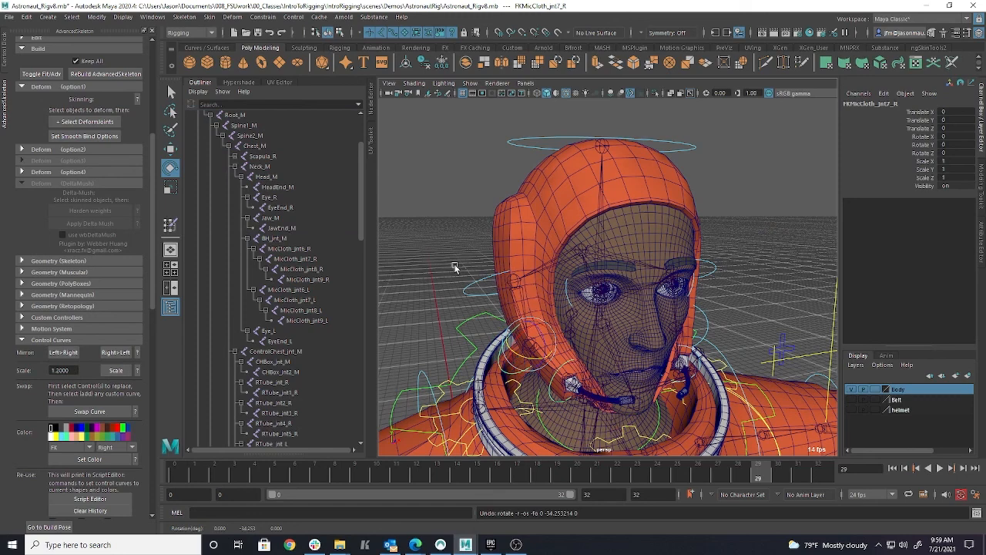
Rotate the head control FKHead_M to about -61 degrees in Z to test the head covering and microphones, and undo the test changes
alt+drag(461, 268, 547, 146)
click(546, 138)
mouse_move(601, 287)
mouse_down()
mouse_move(584, 295)
mouse_move(600, 293)
mouse_move(592, 277)
mouse_up()
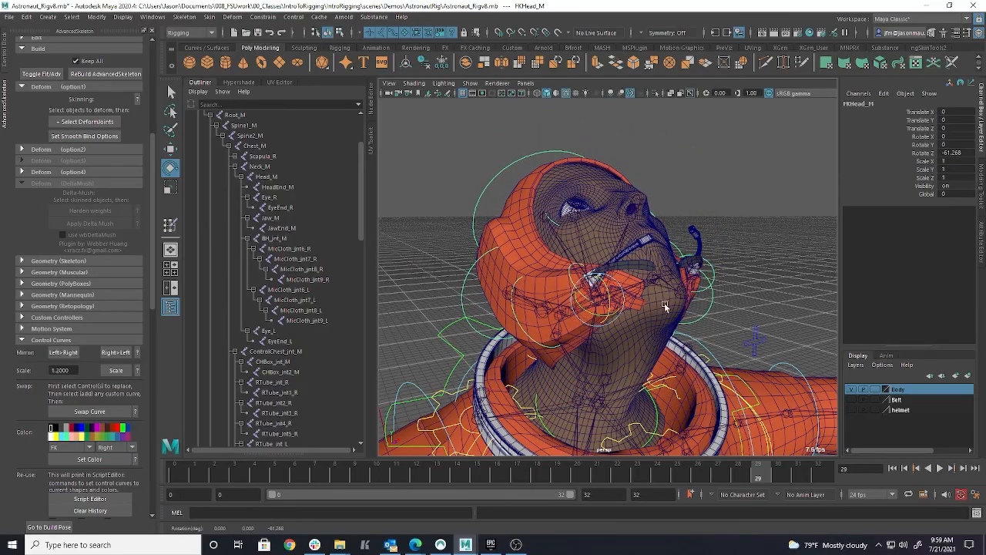
key(ctrl+z)
alt+drag(737, 355, 740, 391)
click(664, 378)
key(ctrl+z)
Examine the bound microphones and head covering around the face up close, selecting HeadCovering_geo
alt+right_drag(739, 391, 679, 405)
alt+middle_drag(680, 404, 614, 378)
alt+drag(614, 378, 646, 369)
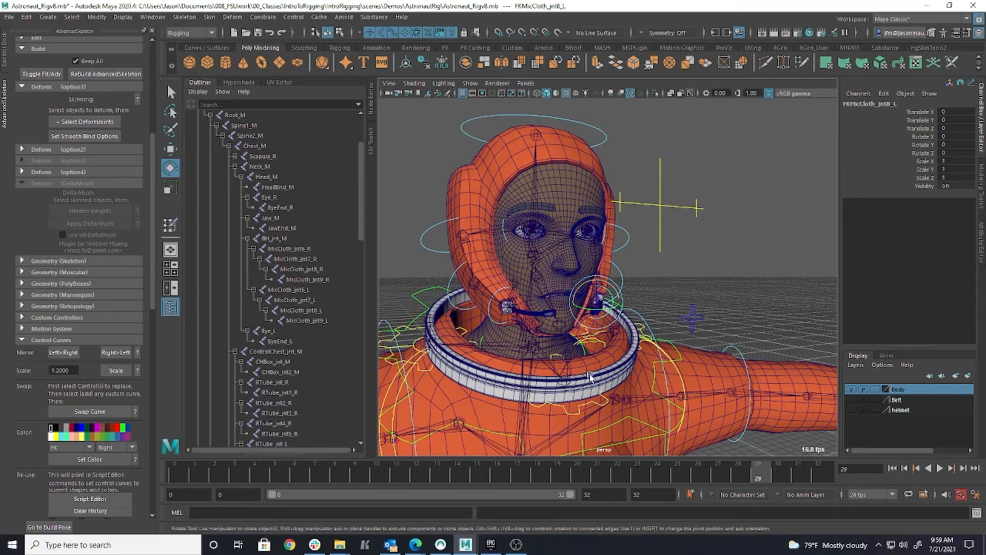
alt+right_drag(645, 368, 668, 365)
alt+drag(668, 366, 701, 363)
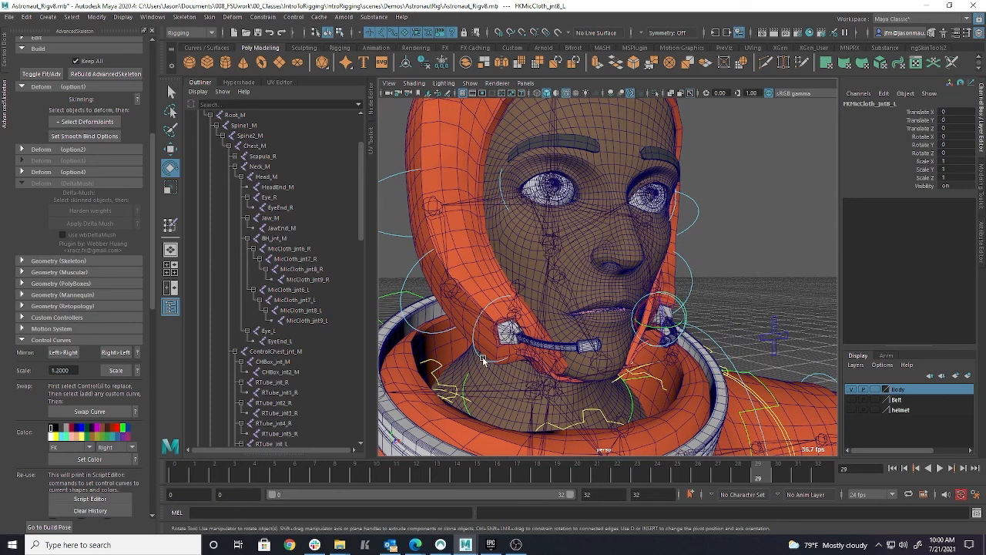
alt+drag(483, 354, 488, 314)
click(485, 291)
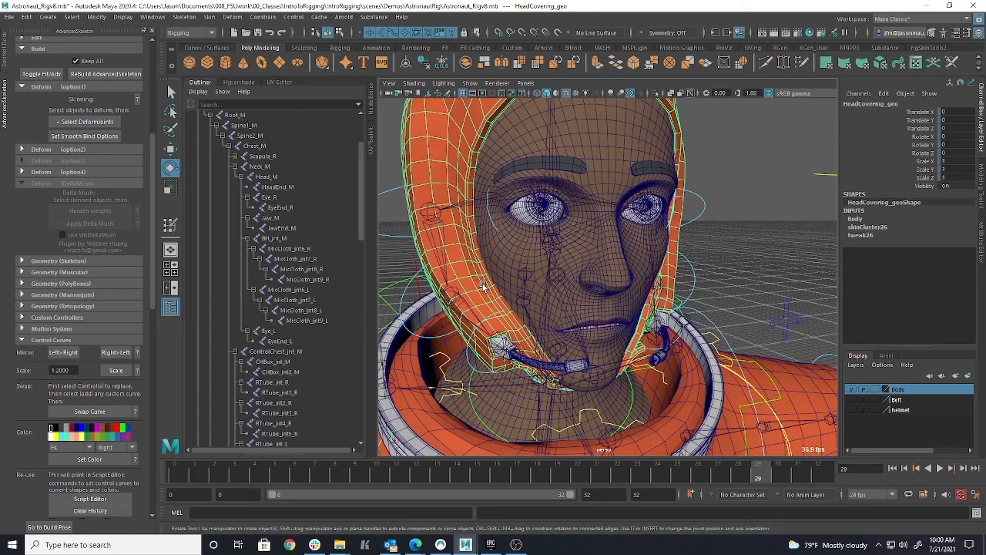
Rotate the control FKBH_jnt_M at the back of the head to about 17 degrees in X, and undo the rotation
alt+drag(639, 265, 744, 303)
click(505, 223)
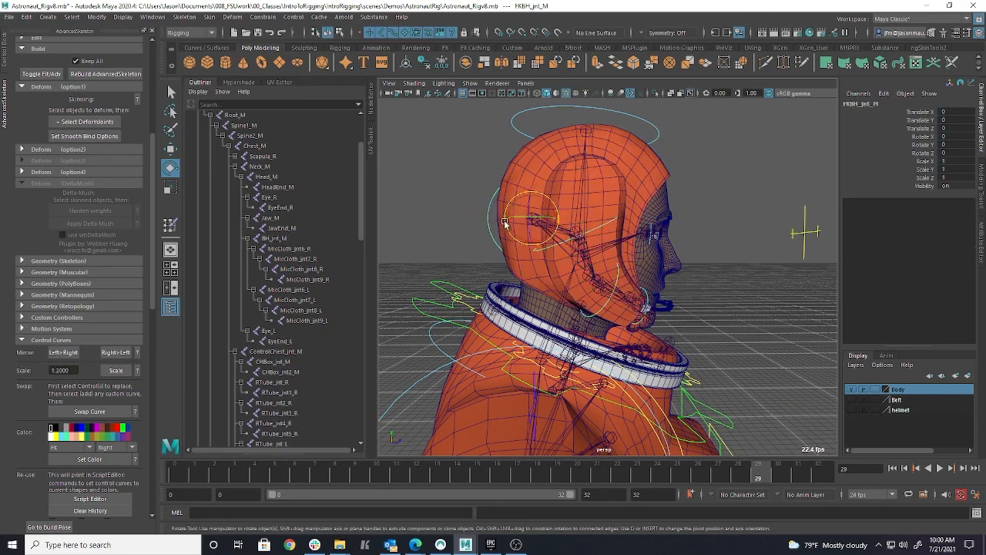
mouse_move(537, 229)
mouse_down()
mouse_move(554, 221)
mouse_move(524, 225)
mouse_up()
key(ctrl+z)
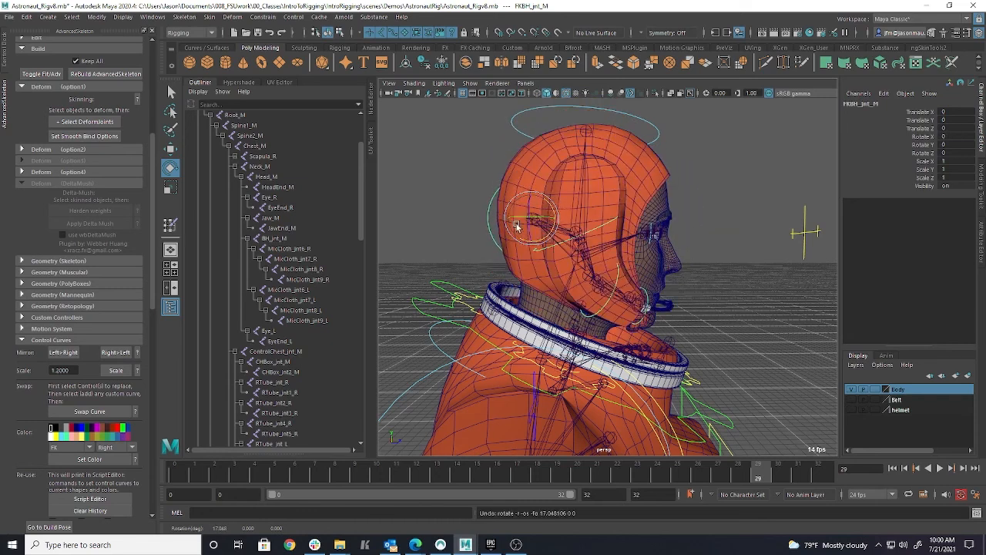
Move the control FKBH_jnt_M at the back of the head to test the head covering, and undo the move
key(w)
drag(533, 196, 536, 207)
key(ctrl+z)
alt+drag(690, 189, 604, 332)
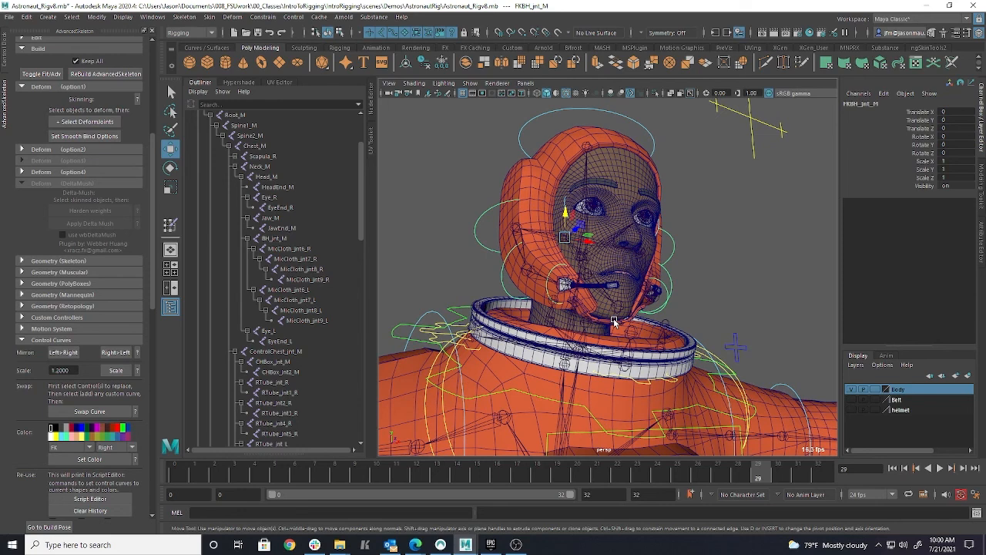
alt+drag(719, 369, 505, 227)
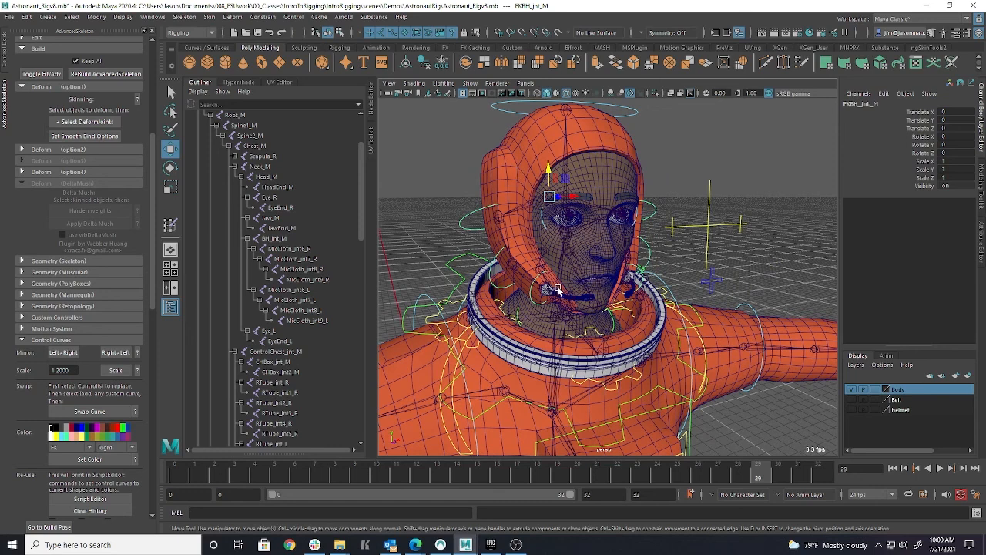
Move the controls FKMicCloth_jnt7_R and FKMicCloth_jnt6_R to test the side of the head covering, and undo the moves
click(509, 273)
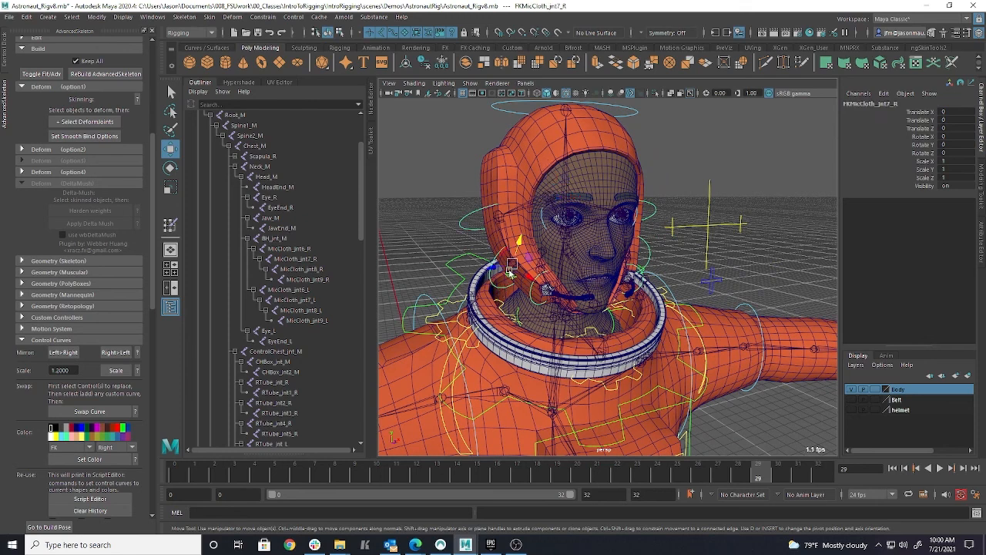
drag(493, 267, 600, 329)
key(ctrl+z)
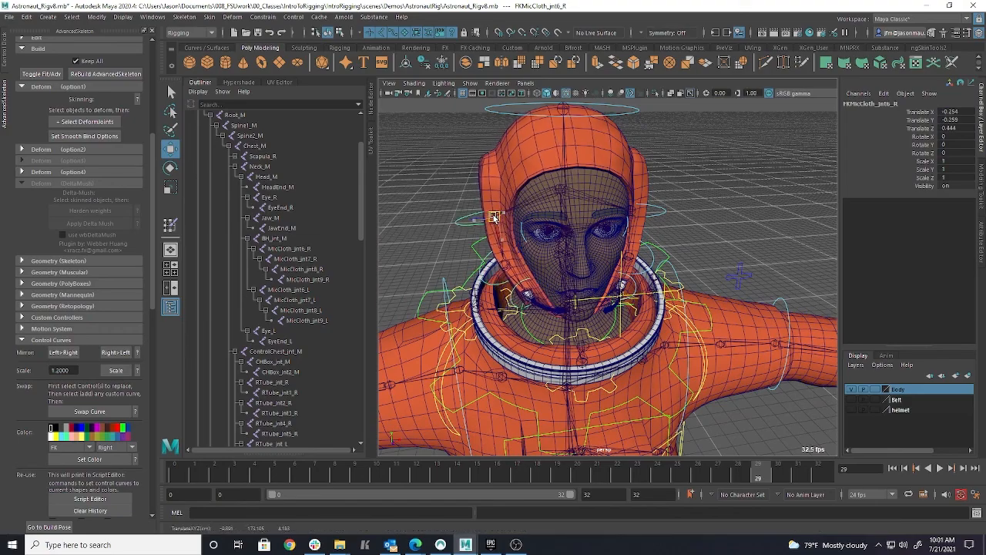
Move the Main control at the astronaut's feet to test that all bound parts follow the rig, and undo the moves
scroll(607, 245, up, 3)
alt+drag(540, 245, 612, 249)
alt+right_drag(612, 248, 440, 241)
alt+middle_drag(659, 283, 663, 237)
alt+right_drag(662, 237, 528, 269)
alt+drag(529, 269, 490, 271)
alt+middle_drag(667, 321, 688, 212)
alt+right_drag(708, 320, 668, 324)
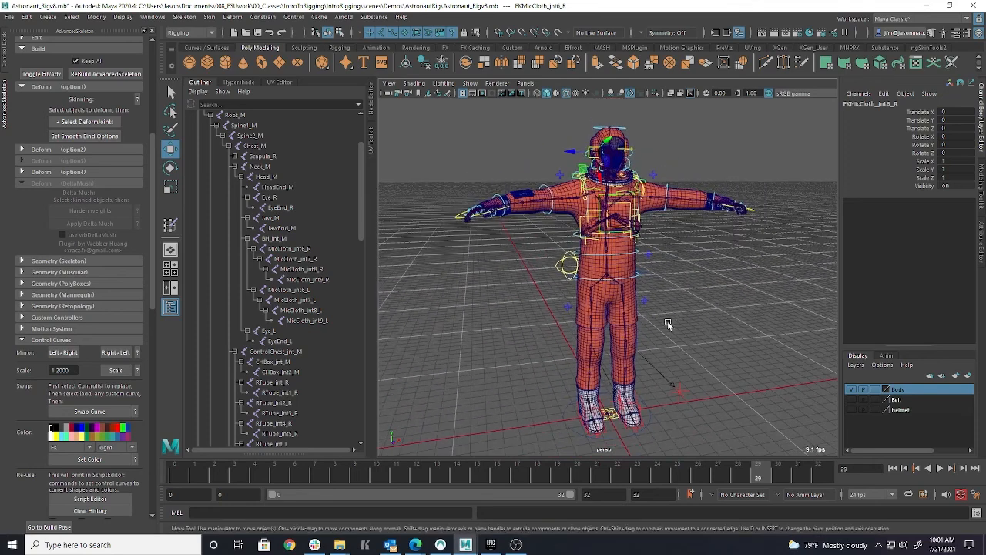
click(621, 446)
click(623, 442)
drag(609, 414, 686, 401)
key(ctrl+z)
key(ctrl+z)
key(ctrl+z)
key(ctrl+z)
key(ctrl+z)
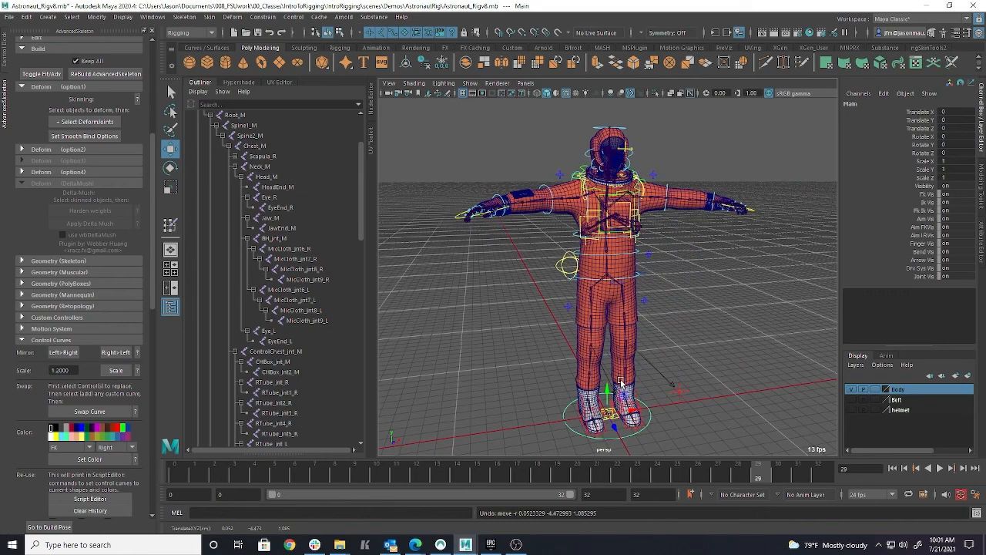
Bind the eyebrows mesh eyebrows00_GEO to the Head_M joint with Bind Skin
alt+right_drag(501, 299, 734, 312)
alt+middle_drag(734, 311, 752, 374)
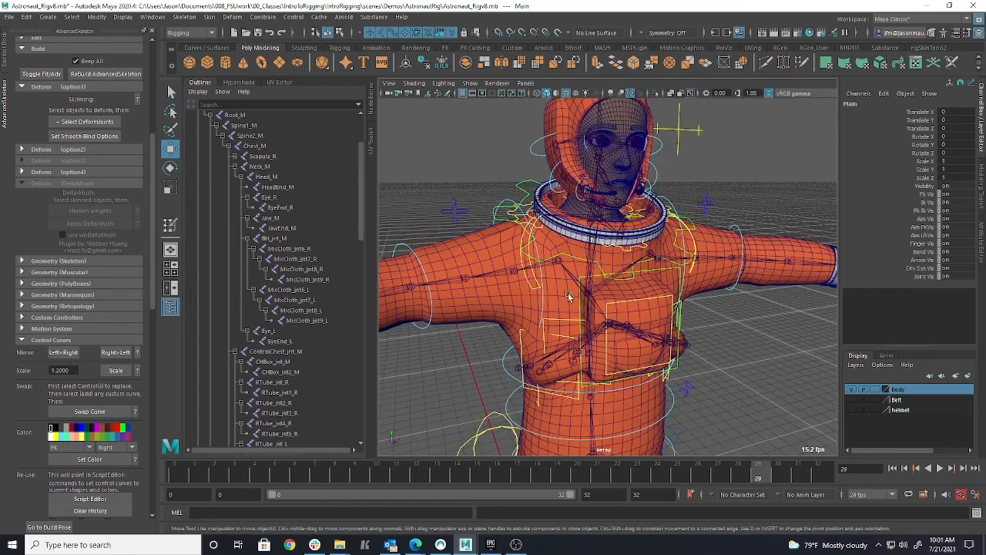
alt+right_drag(580, 306, 695, 297)
alt+drag(694, 297, 678, 224)
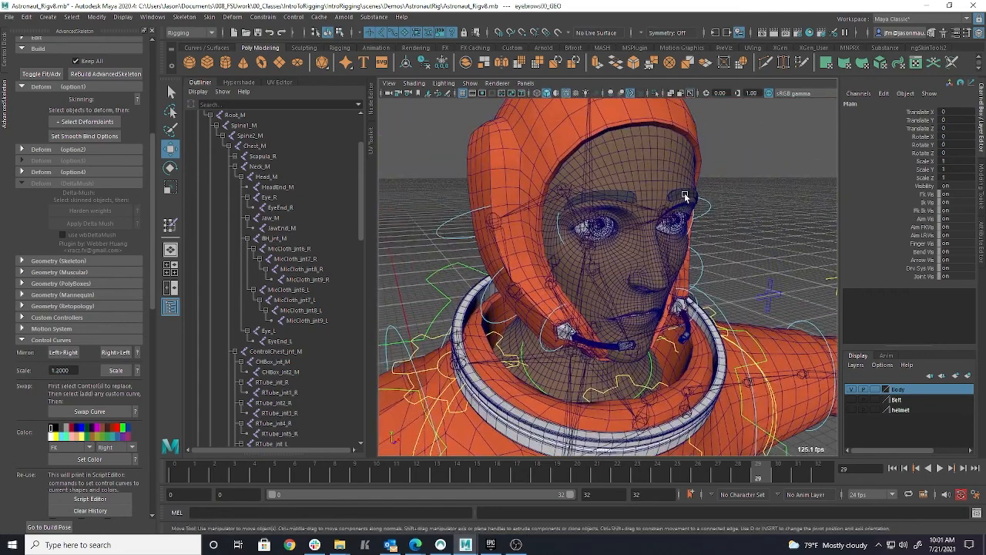
click(685, 197)
ctrl+click(266, 177)
click(209, 16)
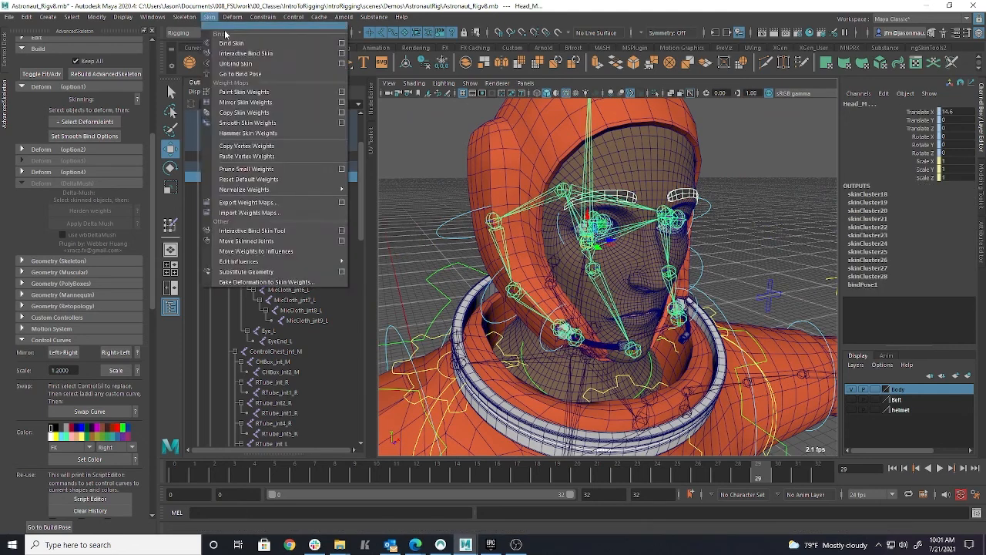
click(349, 30)
click(870, 399)
click(946, 399)
Move a head control to test the newly bound eyebrows, undo the move and clear the selection
click(758, 216)
click(607, 227)
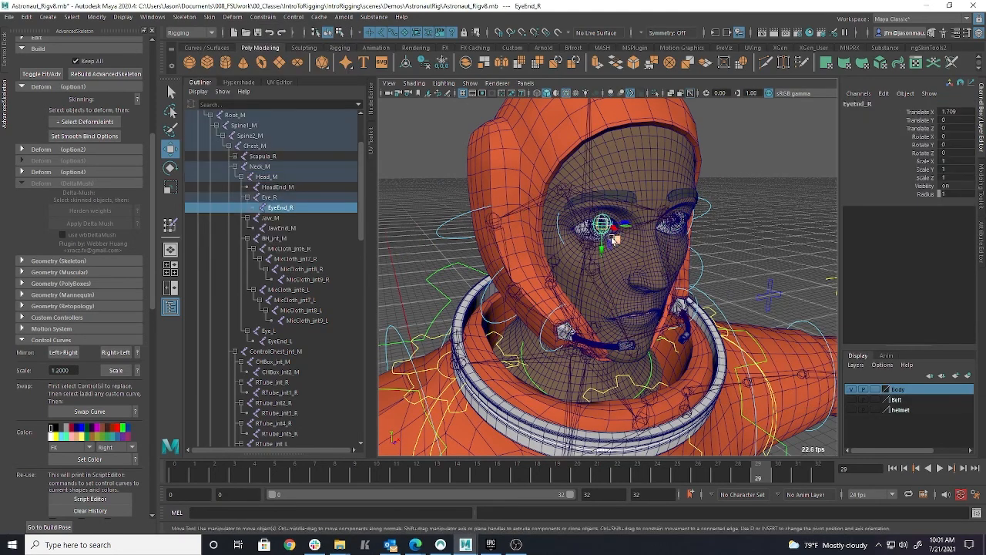
click(464, 220)
alt+drag(467, 221, 570, 216)
scroll(585, 208, down, 5)
click(629, 168)
drag(594, 258, 574, 196)
key(ctrl+z)
click(732, 210)
Start the Paint Skin Weights Tool on Suit_geo, with the right forearm and its computer in close view
alt+drag(733, 212, 659, 203)
scroll(662, 309, down, 5)
alt+middle_drag(665, 400, 694, 319)
alt+drag(693, 318, 678, 356)
alt+right_drag(581, 333, 754, 354)
alt+middle_drag(599, 286, 765, 353)
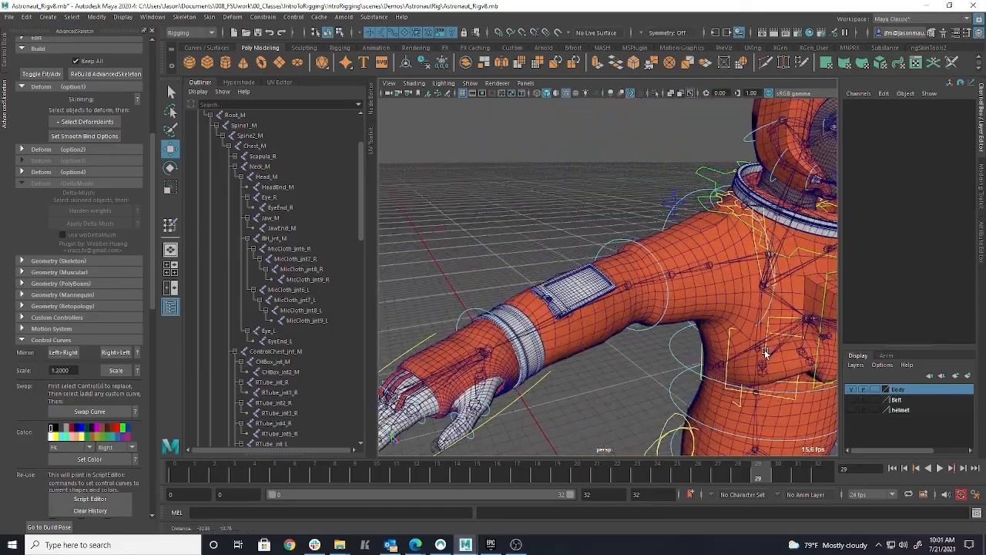
click(595, 312)
alt+drag(594, 312, 588, 332)
alt+middle_drag(587, 332, 653, 359)
alt+right_drag(578, 319, 656, 324)
alt+drag(656, 325, 536, 310)
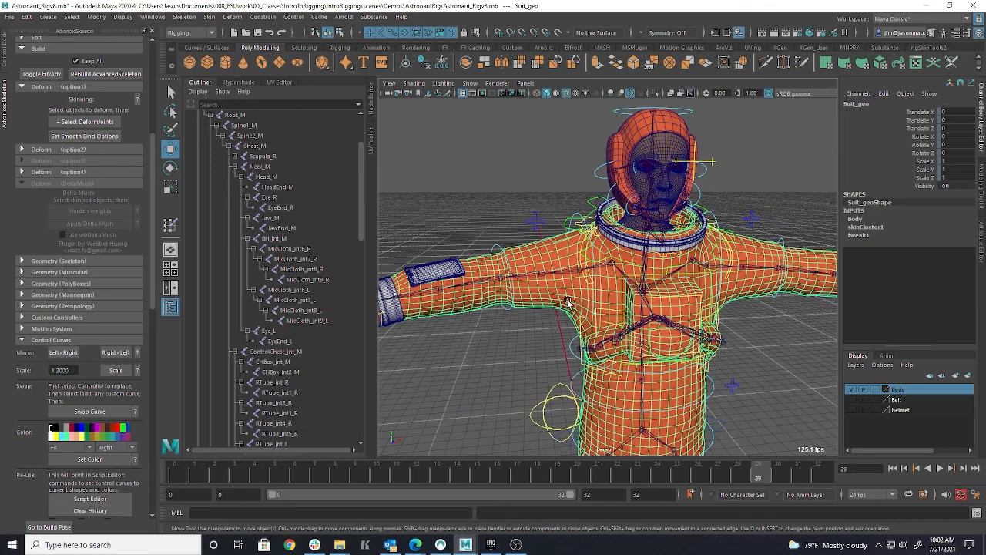
alt+drag(607, 285, 584, 309)
right_click(568, 297)
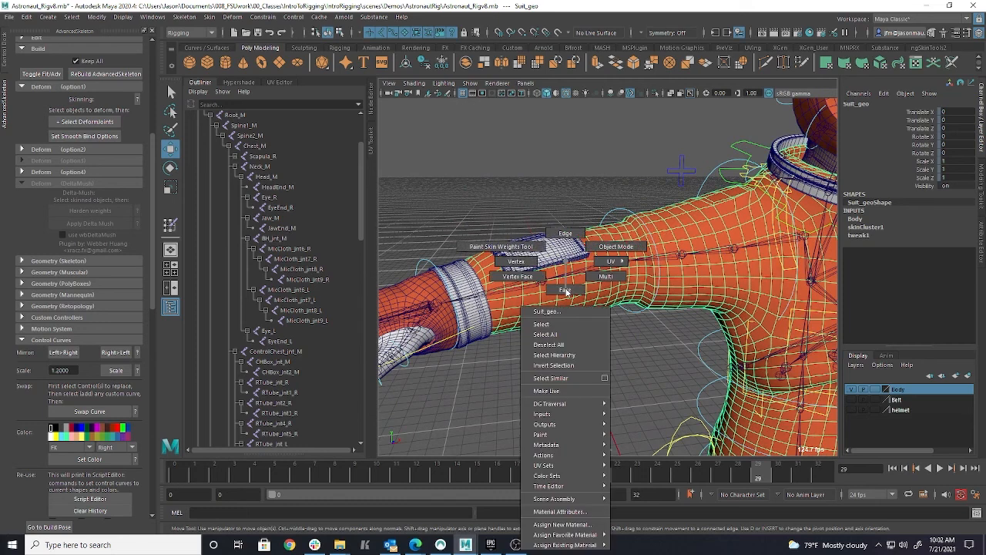
click(525, 242)
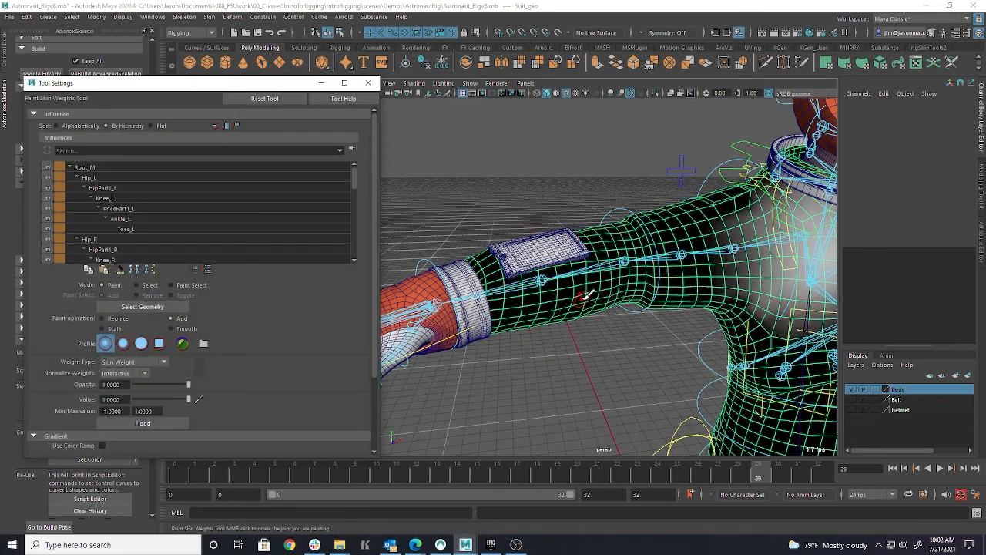
Lock the skin weights of all the suit's influences from Root_M to Wrist_R
click(87, 168)
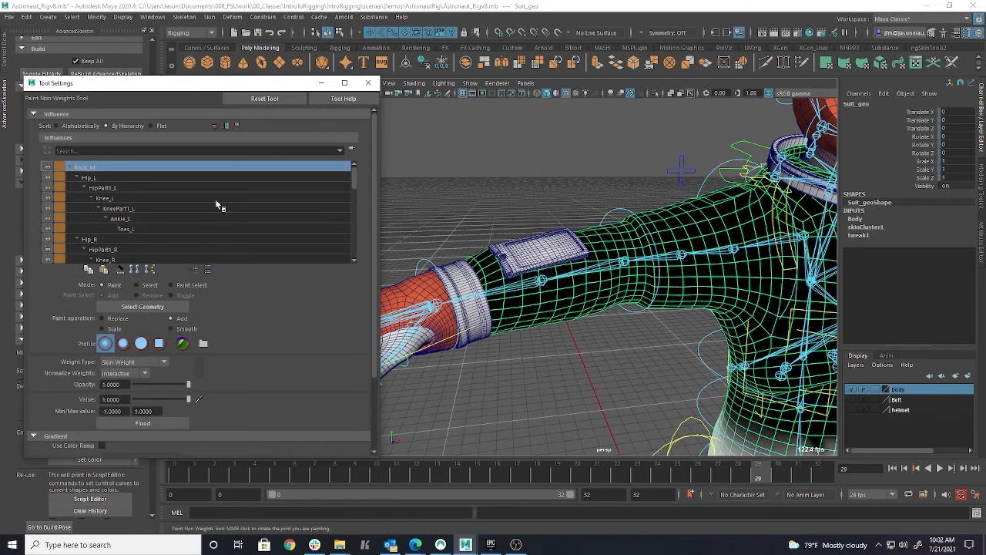
drag(353, 171, 355, 261)
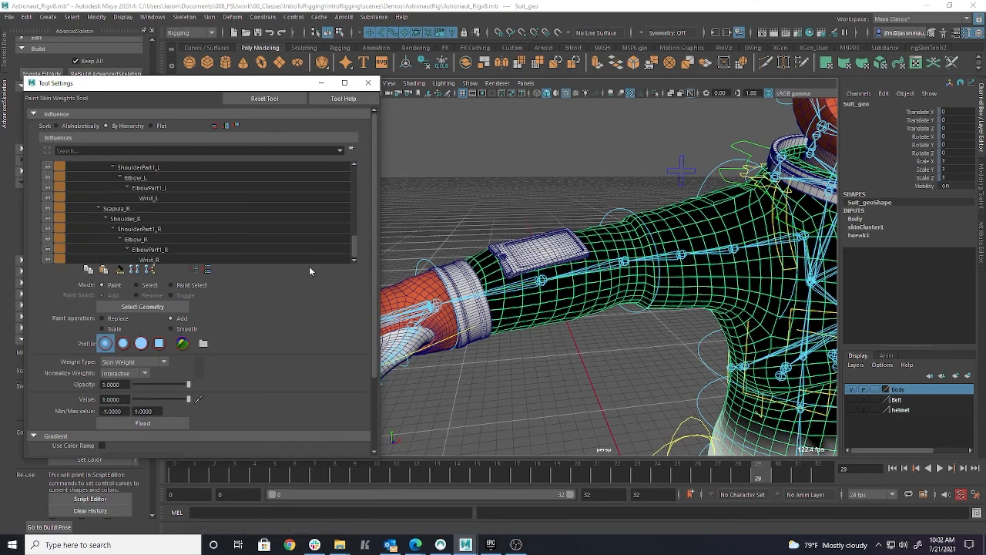
shift+click(182, 260)
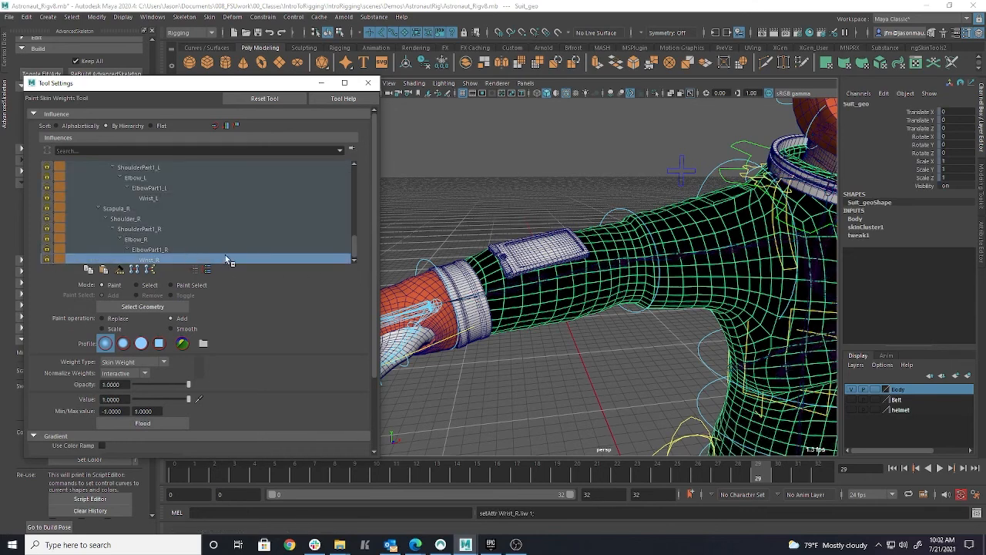
Review the right arm's influences from Scapula_R to Wrist_R and unlock only Elbow_R and ElbowPart1_R
click(137, 210)
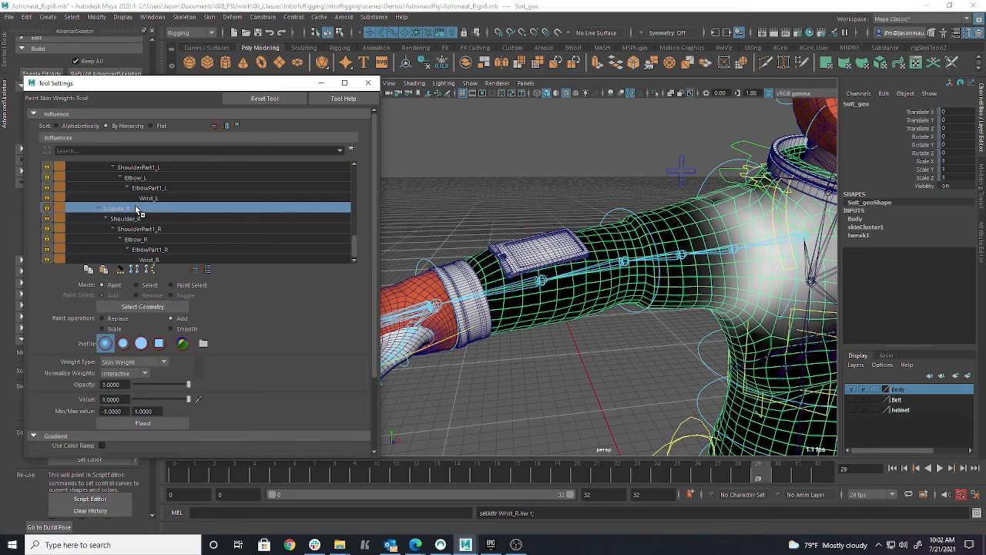
click(152, 240)
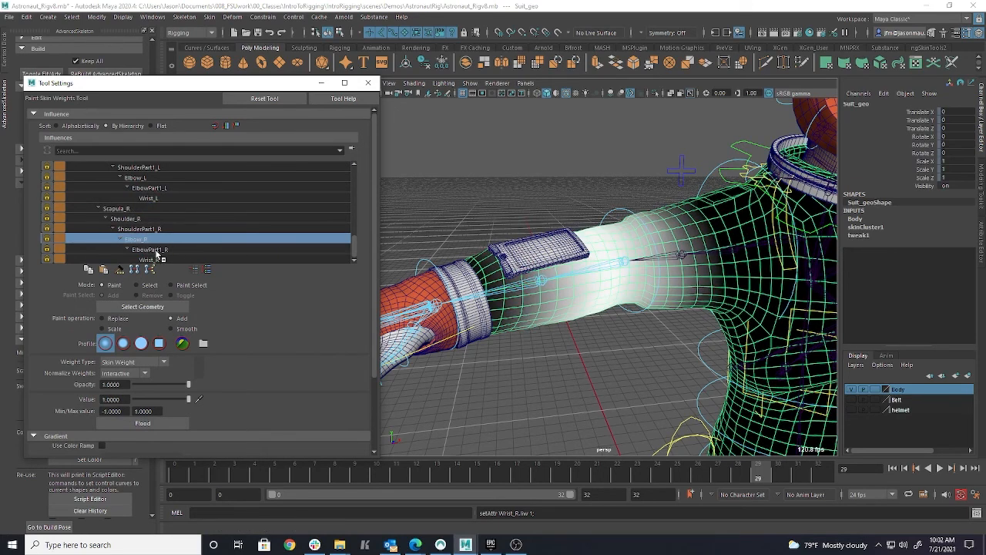
click(150, 250)
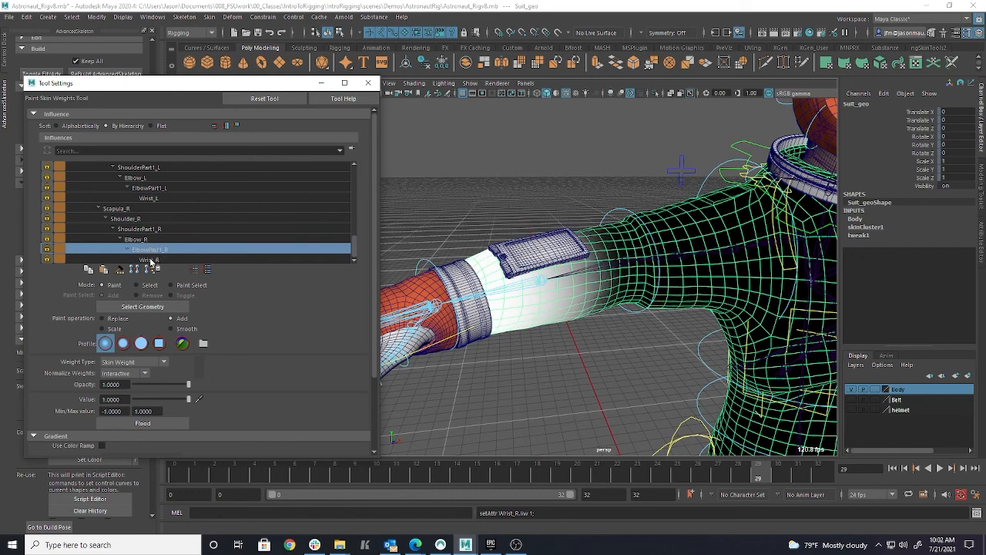
click(151, 260)
click(158, 251)
alt+drag(543, 274, 534, 258)
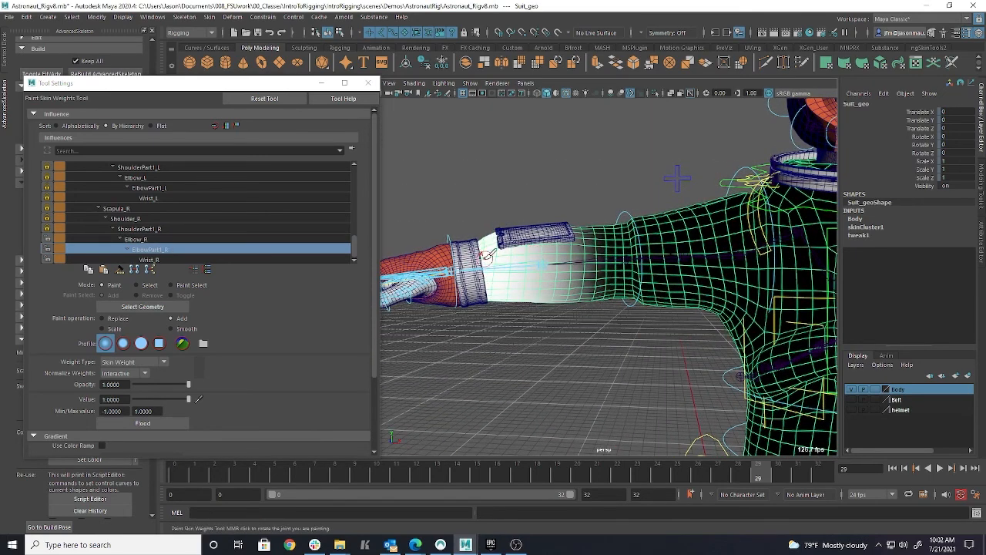
click(154, 259)
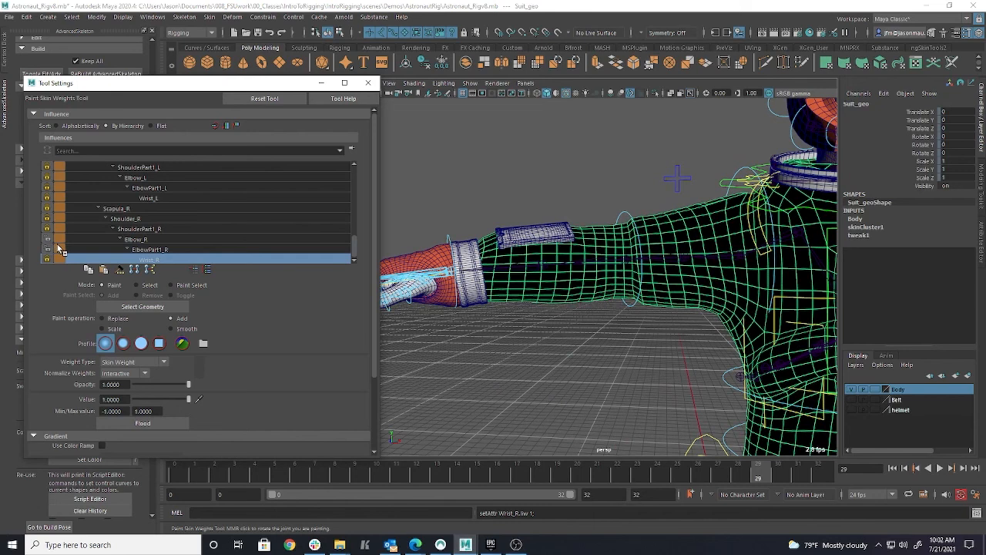
Flood ElbowPart1_R on the suit using Replace at value -1 to shift its weights to Elbow_R, and check both influences
click(135, 239)
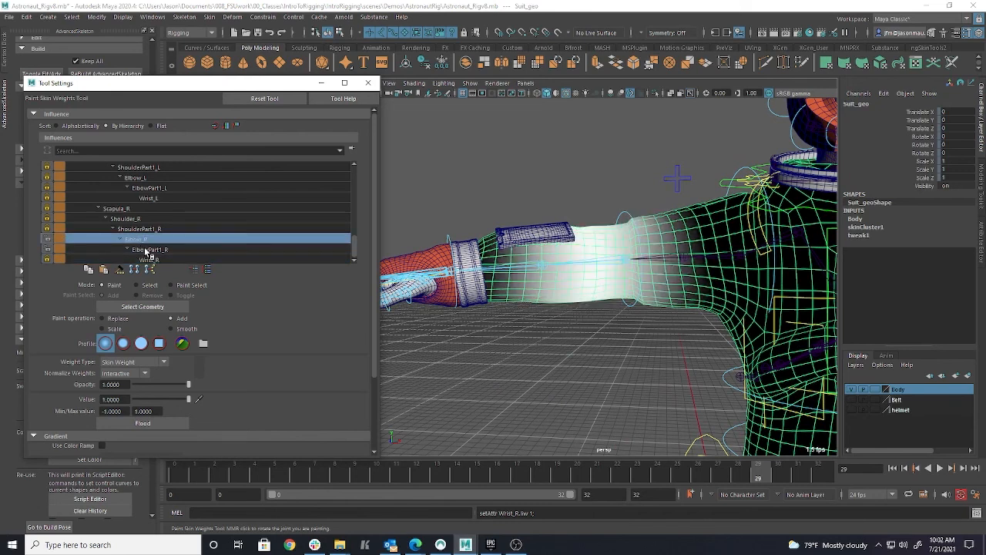
click(146, 250)
alt+drag(558, 259, 628, 277)
alt+right_drag(628, 279, 548, 280)
alt+drag(549, 280, 639, 281)
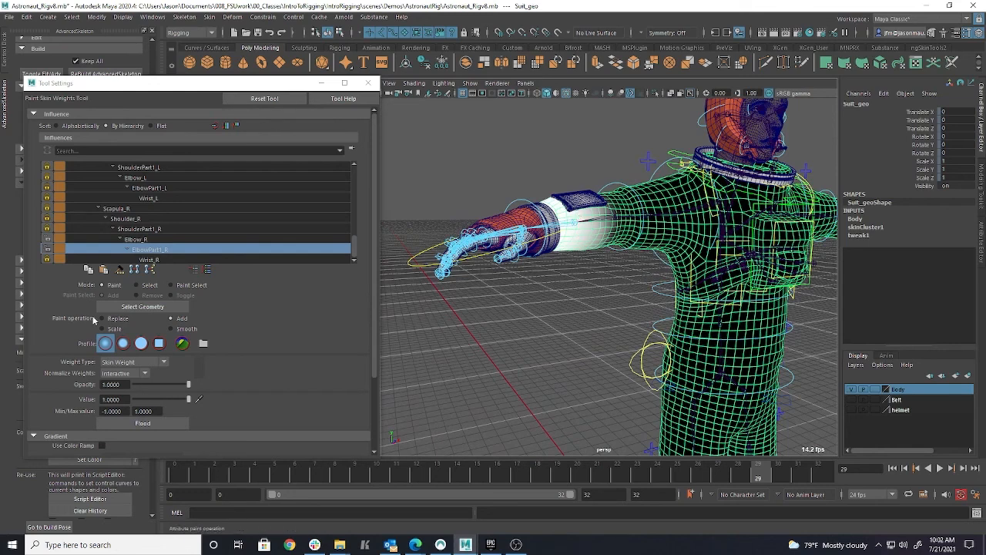
click(101, 319)
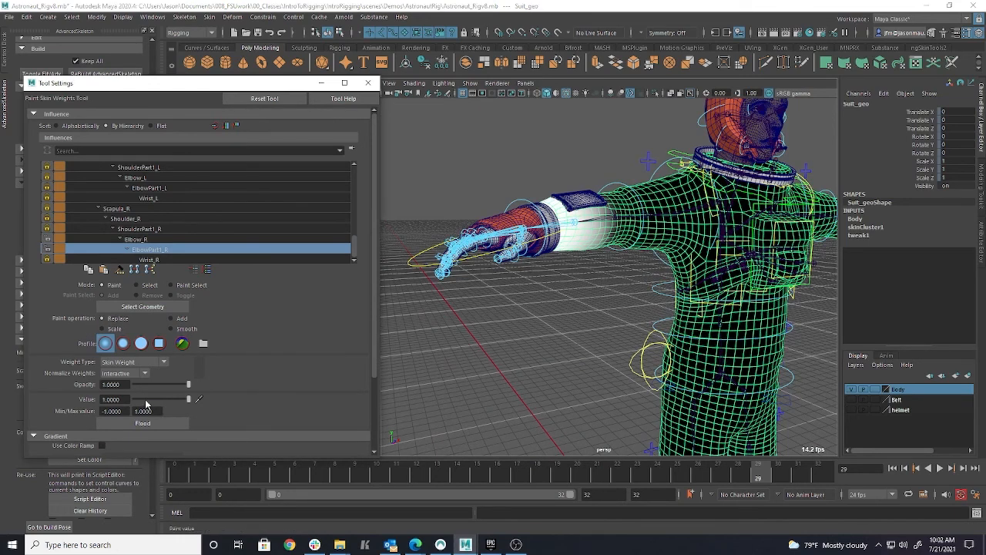
alt+drag(446, 326, 586, 239)
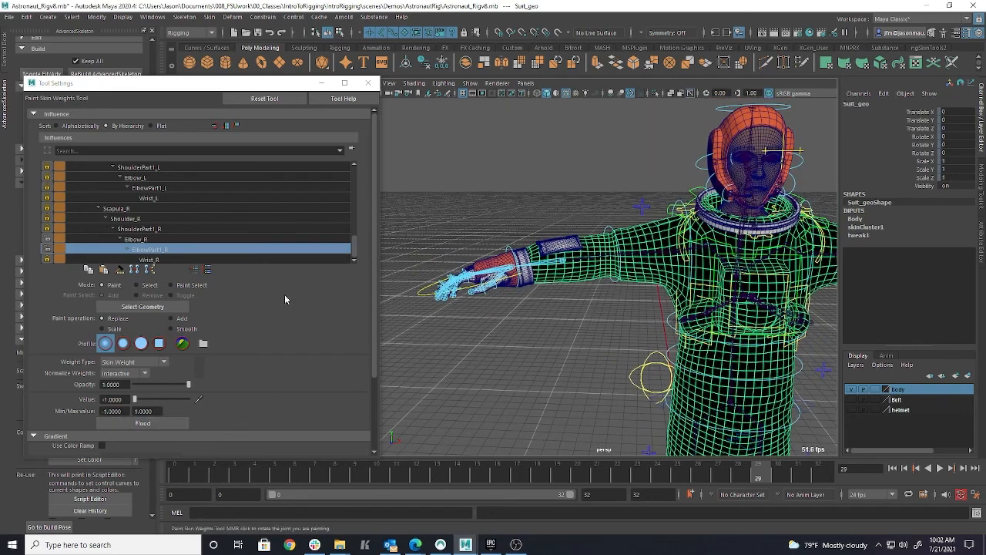
click(138, 239)
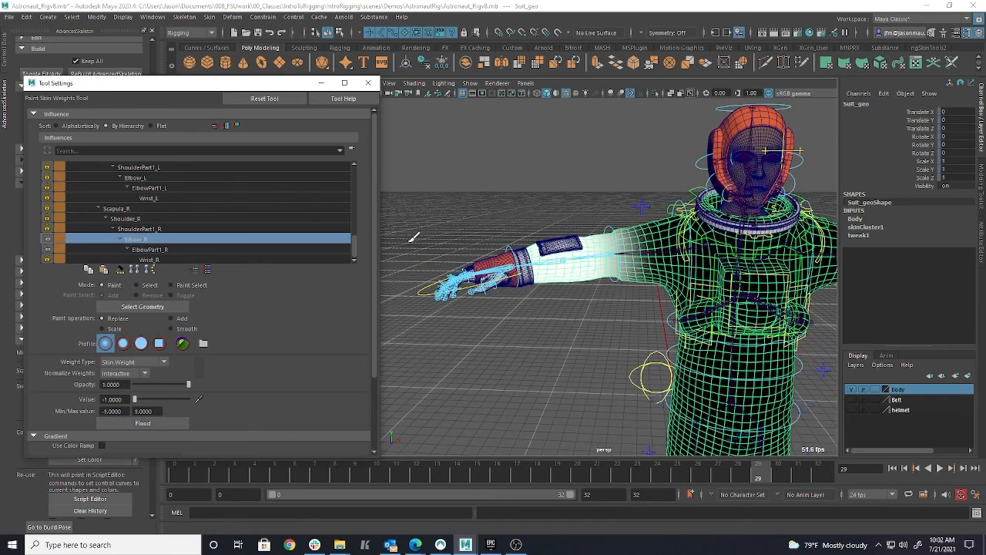
click(153, 250)
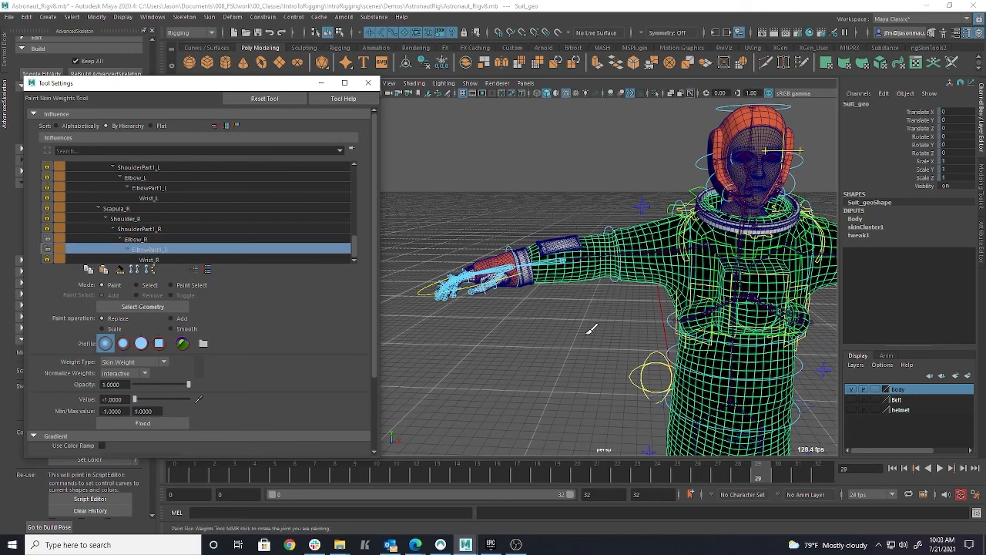
Rotate the control FKWrist_R to about -118 degrees in X to test the forearm and computer, and undo the rotation
key(w)
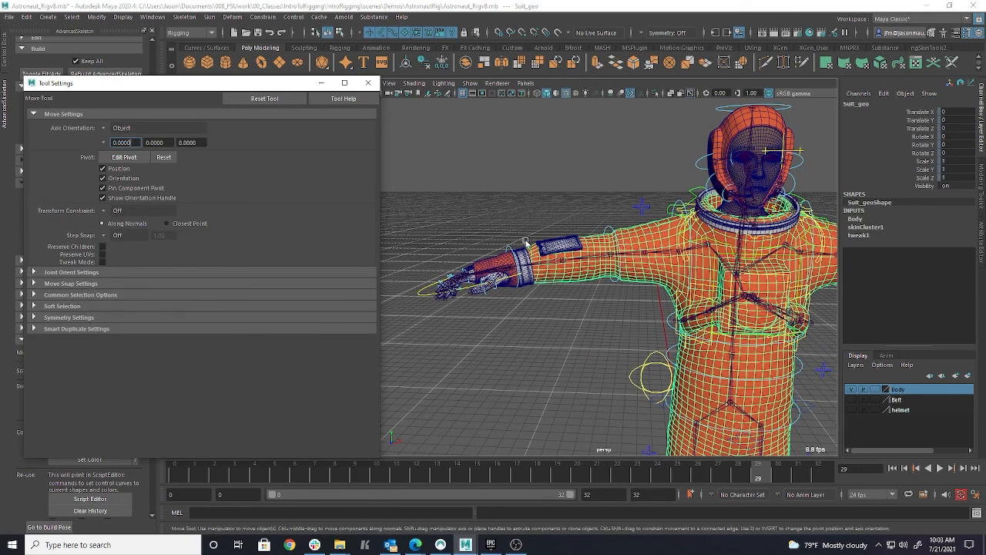
click(511, 246)
alt+drag(515, 291, 534, 300)
alt+right_drag(534, 300, 575, 308)
alt+middle_drag(575, 307, 610, 314)
key(e)
drag(494, 274, 531, 293)
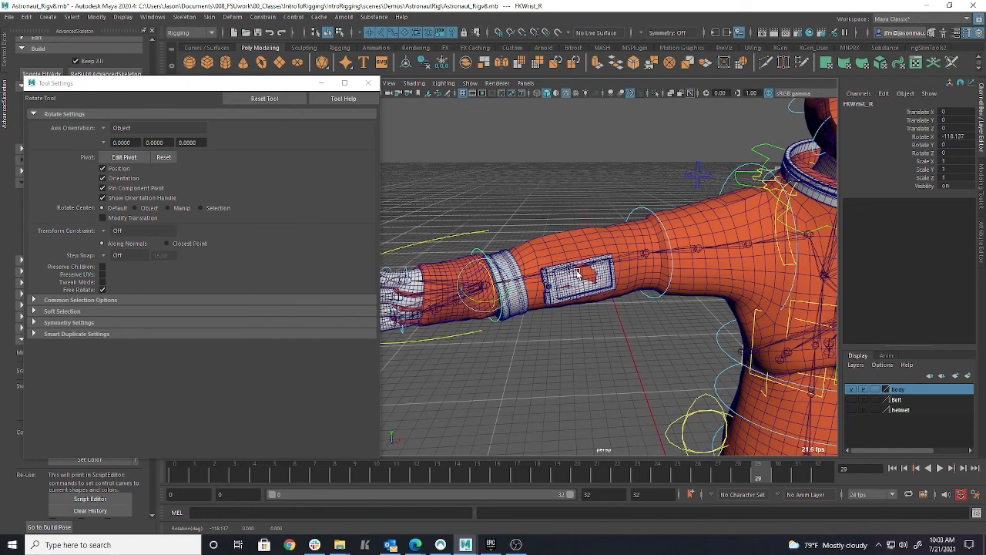
key(ctrl+z)
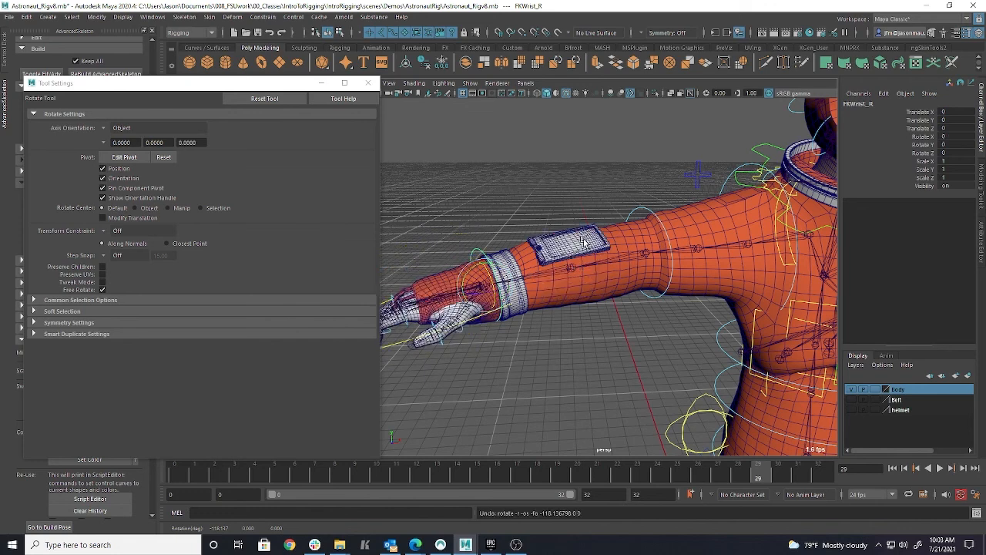
Unbind the skin of the forearm computer Computer_geo
click(583, 242)
click(210, 17)
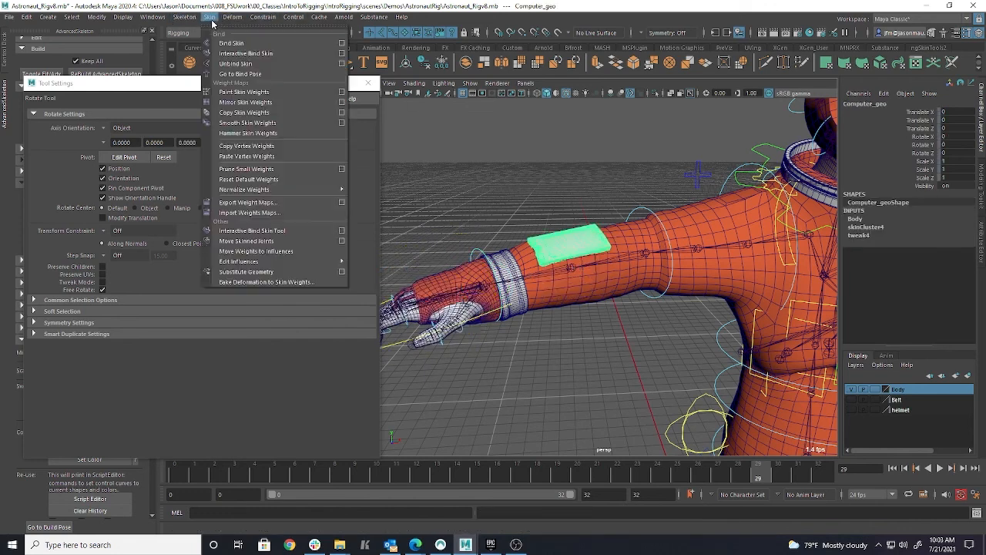
click(238, 63)
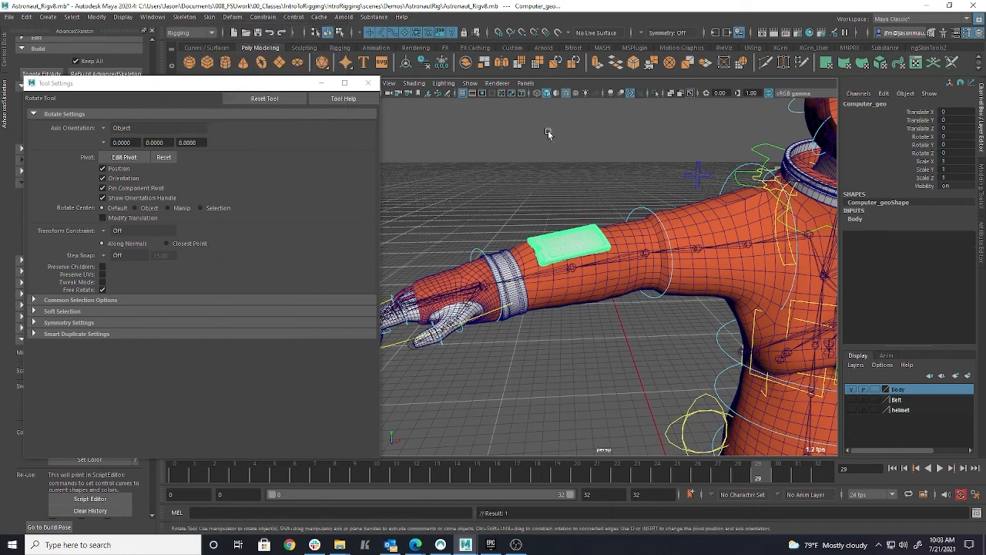
Bind Computer_geo to the Elbow_R joint only, using selected joints, closest distance and dual quaternion skinning
click(650, 254)
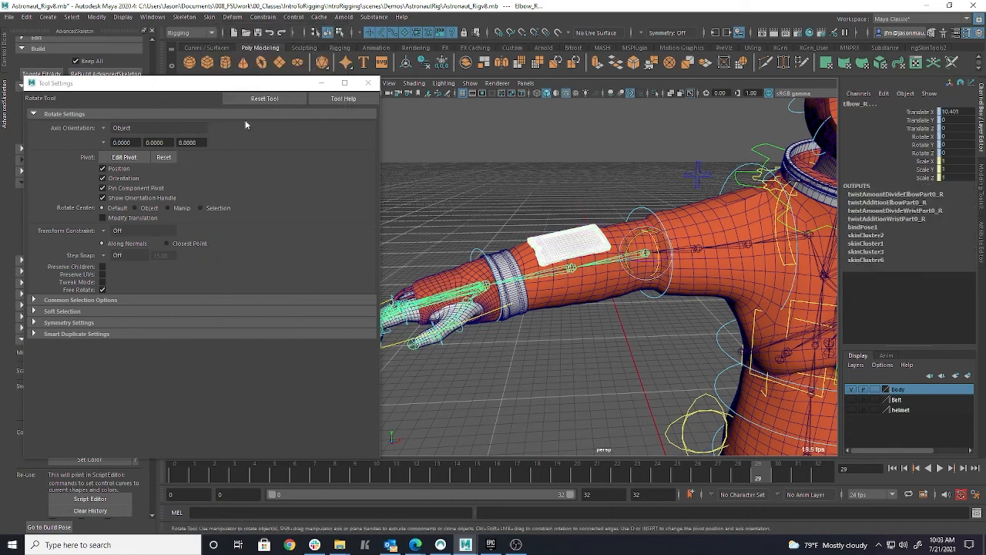
click(209, 17)
click(340, 44)
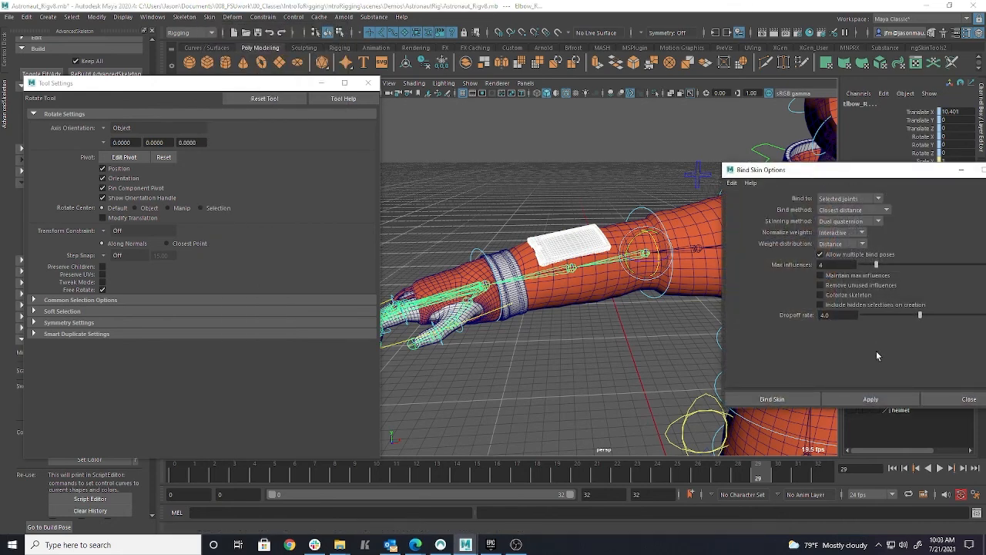
click(872, 399)
click(940, 400)
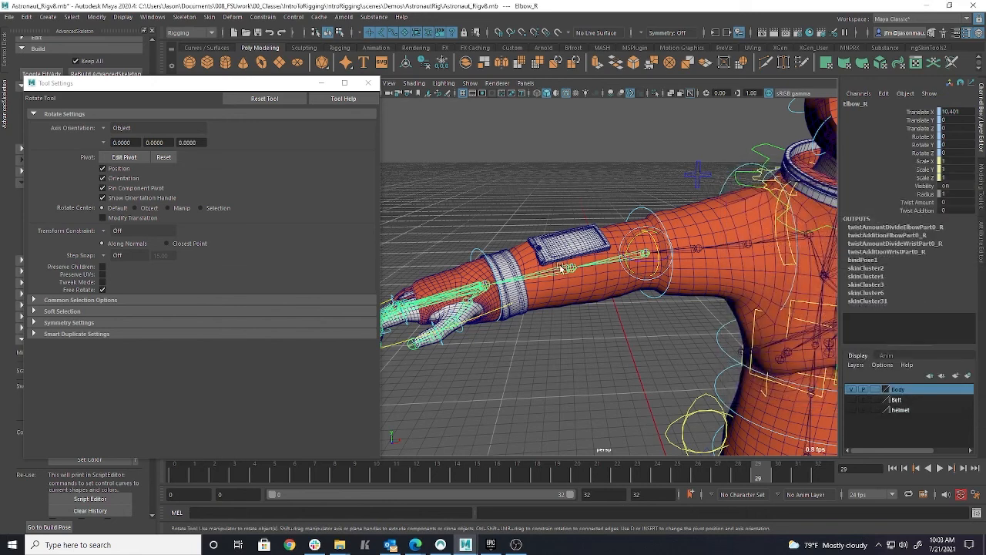
Rotate the control FKElbow_R to about 54 degrees in Z to test how the forearm computer follows the bent arm
click(480, 251)
mouse_move(499, 289)
mouse_down()
mouse_move(493, 304)
mouse_move(497, 281)
mouse_move(495, 297)
mouse_up()
key(ctrl+z)
click(648, 210)
mouse_move(647, 268)
mouse_down()
mouse_move(660, 287)
mouse_move(658, 271)
mouse_move(650, 281)
mouse_up()
alt+middle_drag(649, 281, 573, 225)
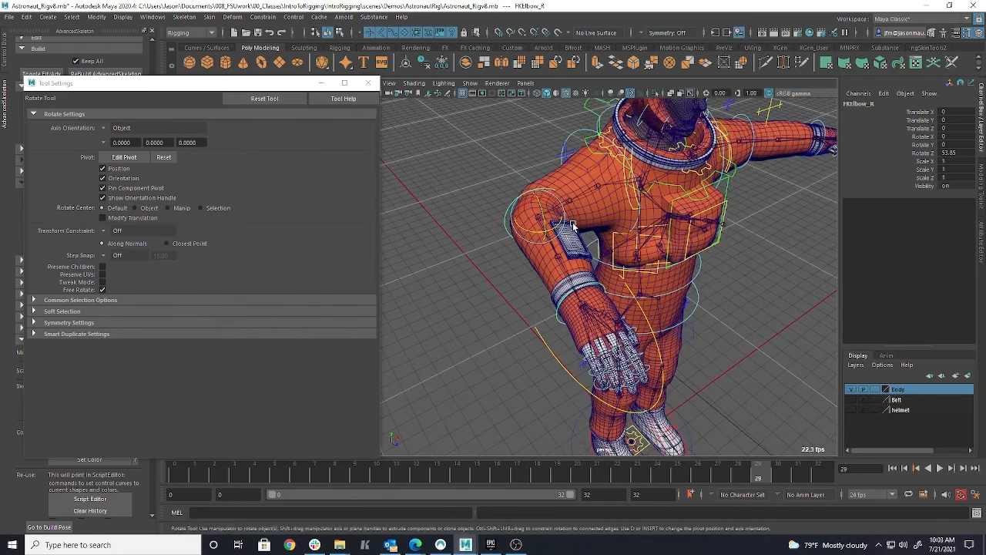
Rotate the control FKWrist_R with the elbow bent, and undo both the wrist and elbow rotations
click(590, 284)
drag(571, 300, 607, 296)
key(ctrl+z)
key(ctrl+z)
key(ctrl+z)
key(ctrl+z)
key(ctrl+z)
key(ctrl+z)
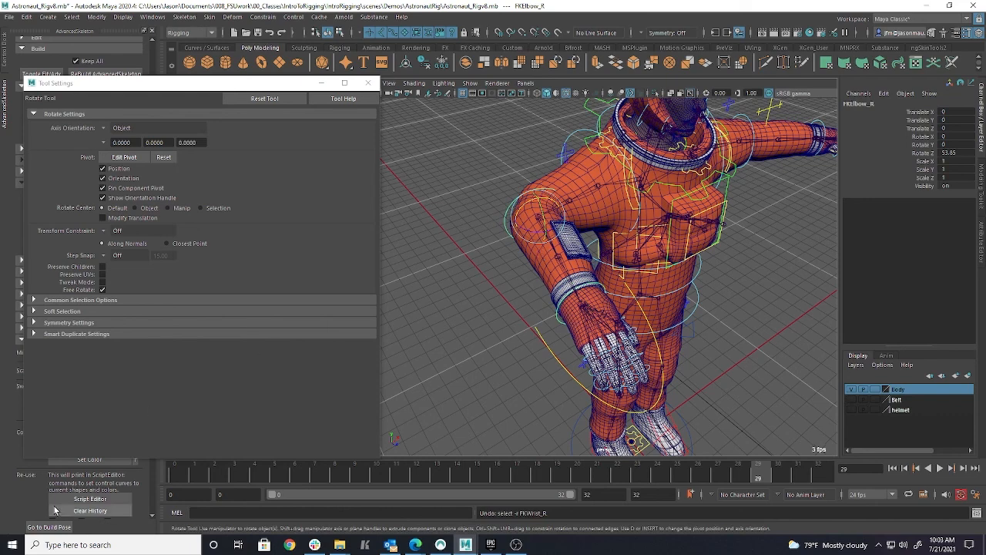
key(ctrl+z)
key(ctrl+z)
Open the skin weights of Suit_geo for painting and select the ElbowPart1_R influence
alt+right_drag(499, 272, 629, 269)
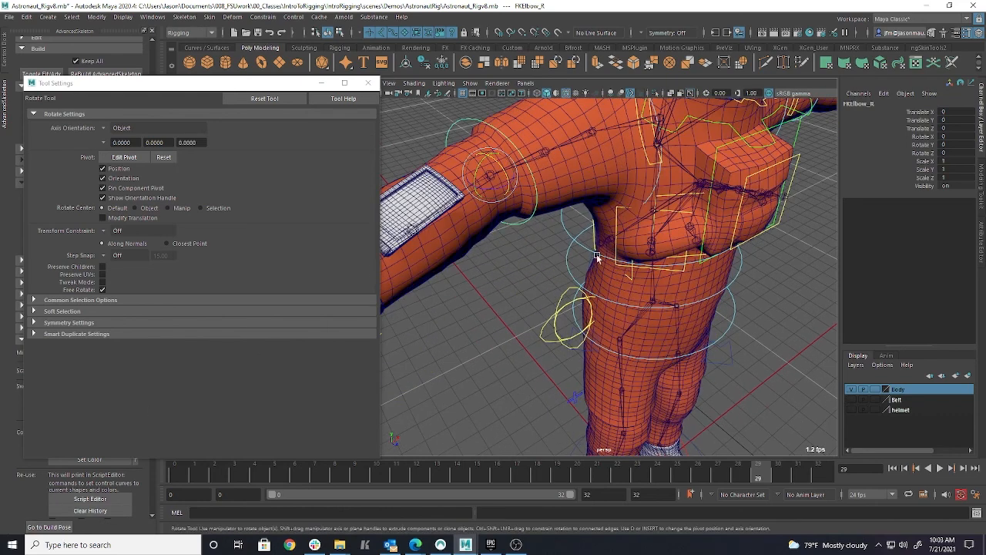
alt+middle_drag(628, 269, 724, 276)
click(585, 263)
alt+drag(606, 265, 498, 187)
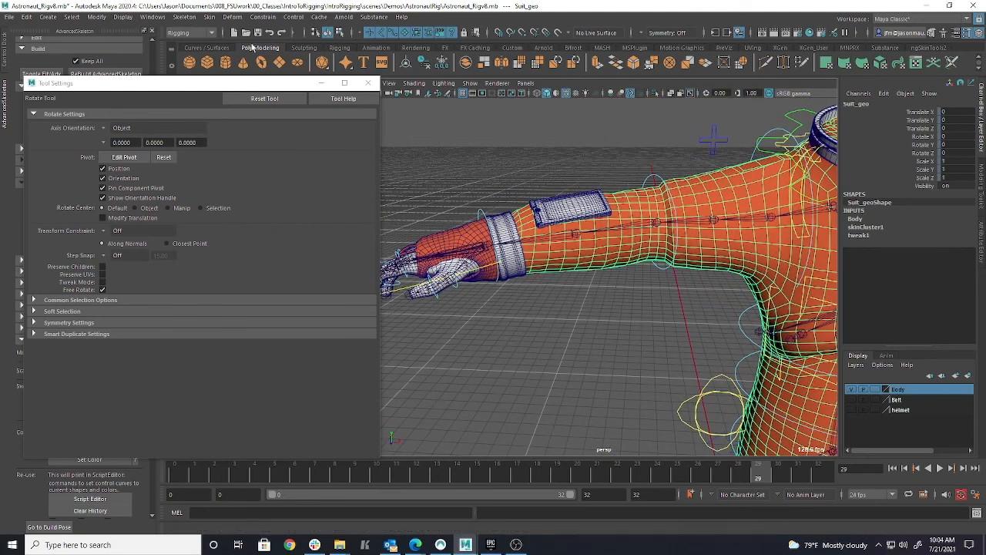
right_drag(589, 263, 574, 225)
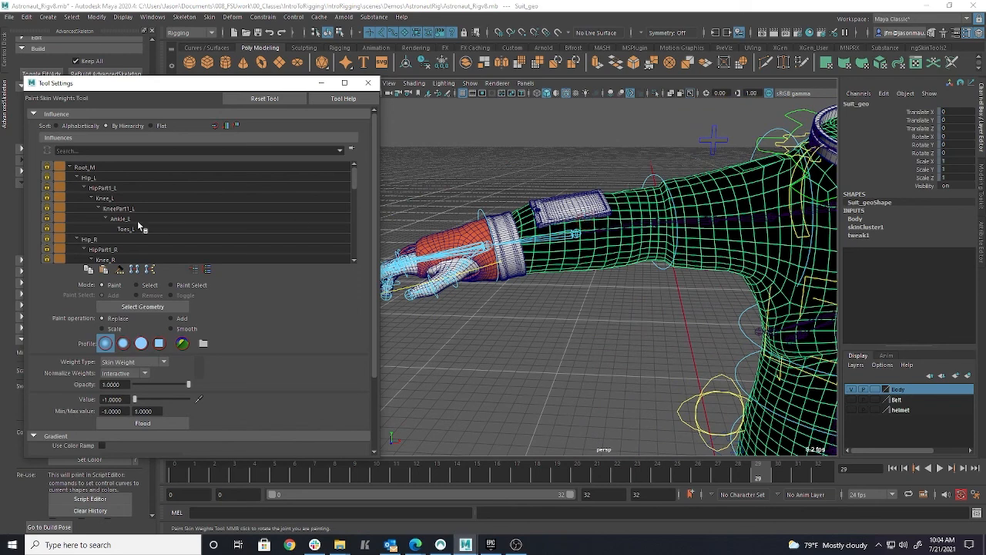
scroll(161, 222, down, 8)
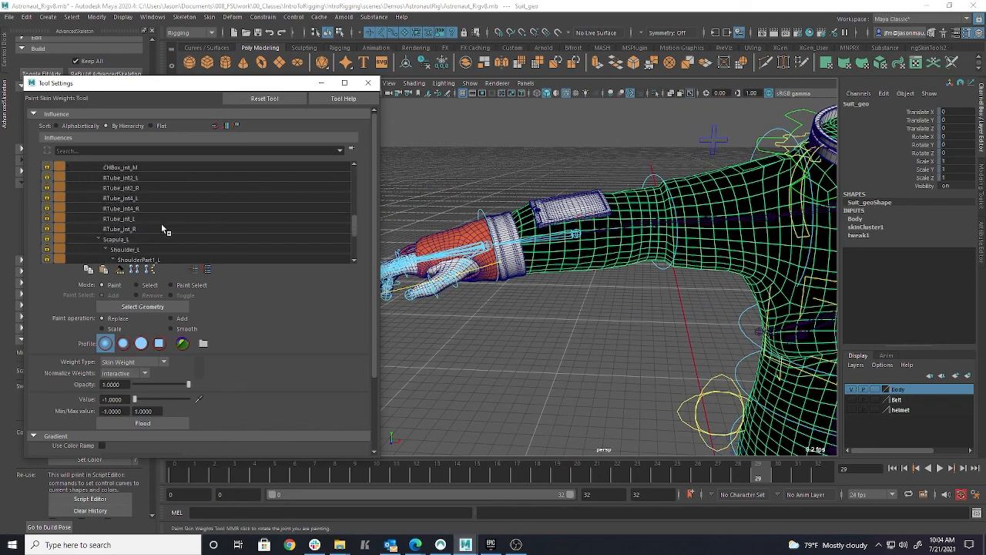
scroll(162, 229, down, 3)
click(158, 248)
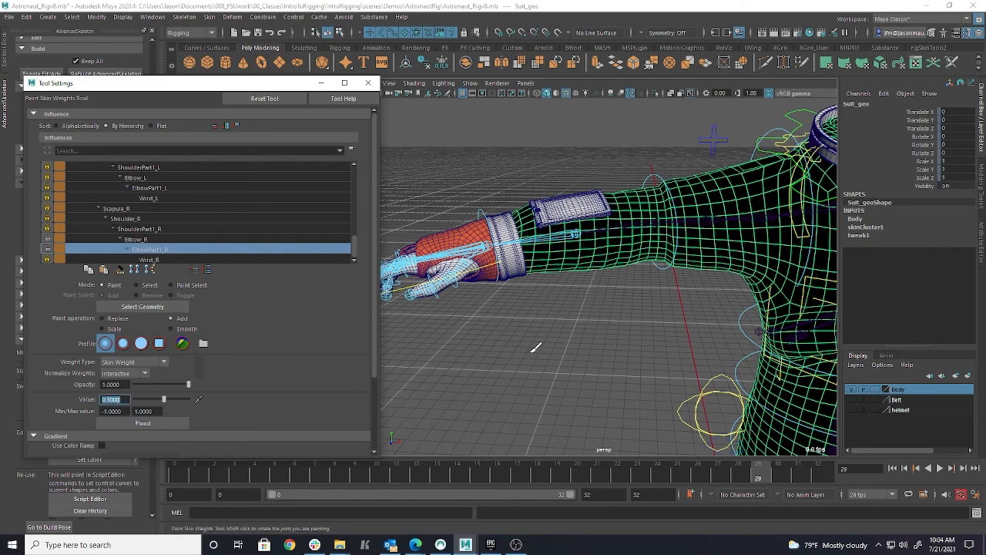
Flood the suit's ElbowPart1_R weights several times with the Smooth operation
click(558, 216)
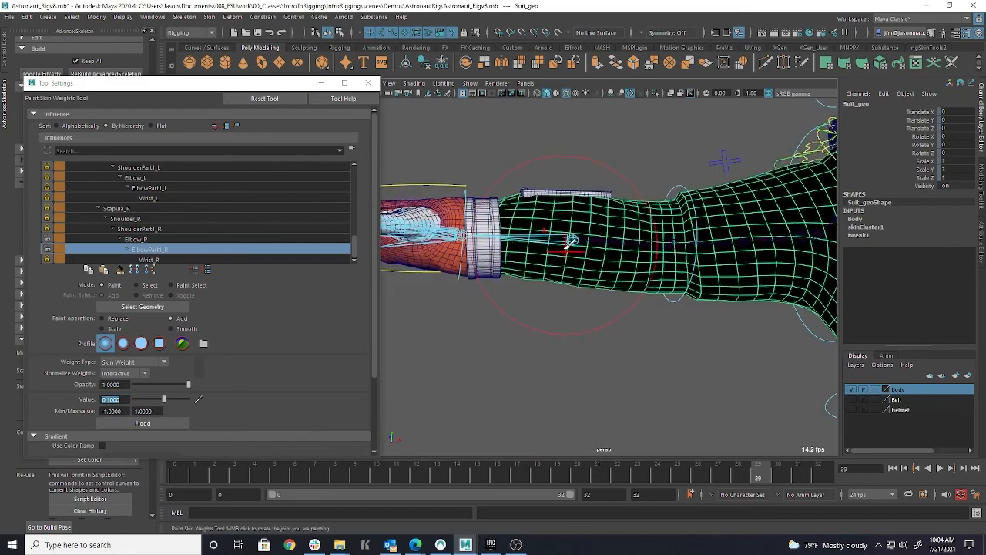
mouse_move(573, 240)
alt+mouse_down()
mouse_move(507, 156)
mouse_move(609, 251)
mouse_move(619, 286)
mouse_move(652, 319)
mouse_move(661, 247)
mouse_move(462, 231)
alt+mouse_up()
alt+right_drag(462, 231, 504, 233)
alt+middle_drag(504, 233, 808, 325)
click(192, 330)
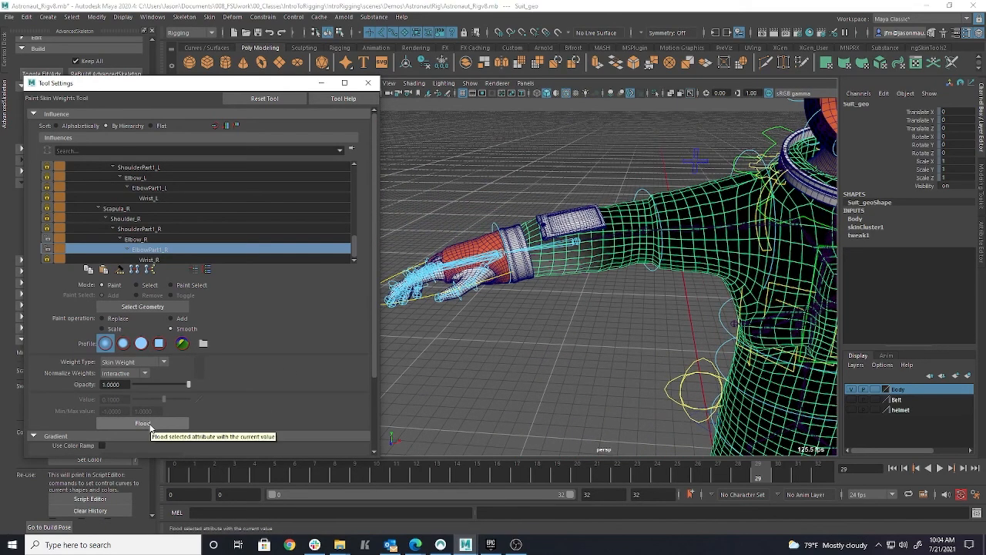
click(153, 426)
click(154, 427)
click(153, 427)
click(153, 427)
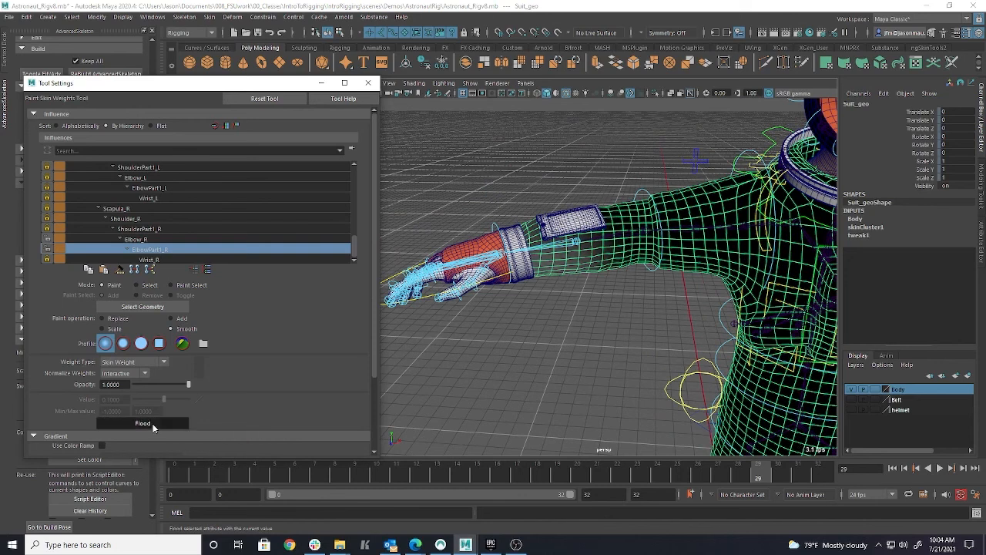
Rotate the control FKWrist_R to about 71 degrees in X to test the smoothed forearm, and undo the rotation
key(w)
click(674, 309)
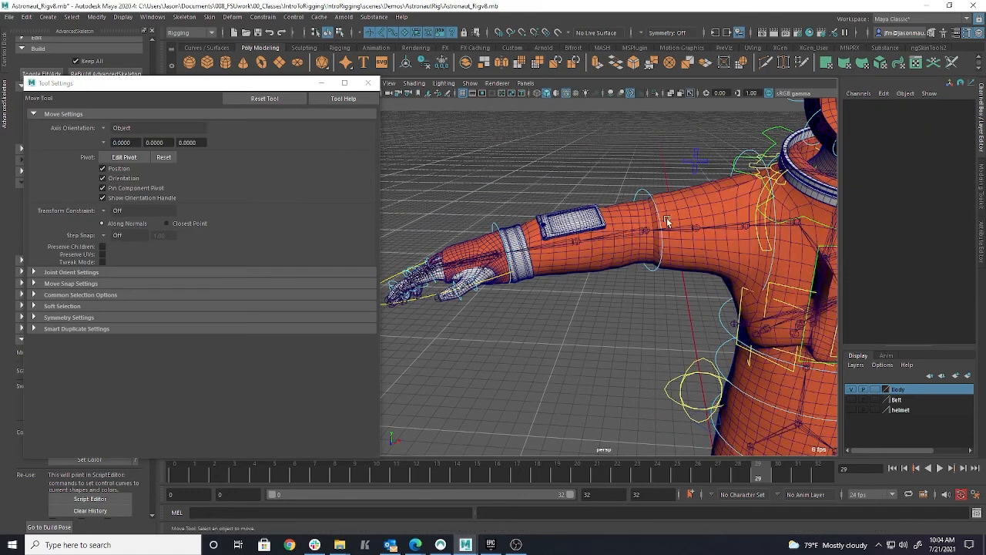
click(497, 237)
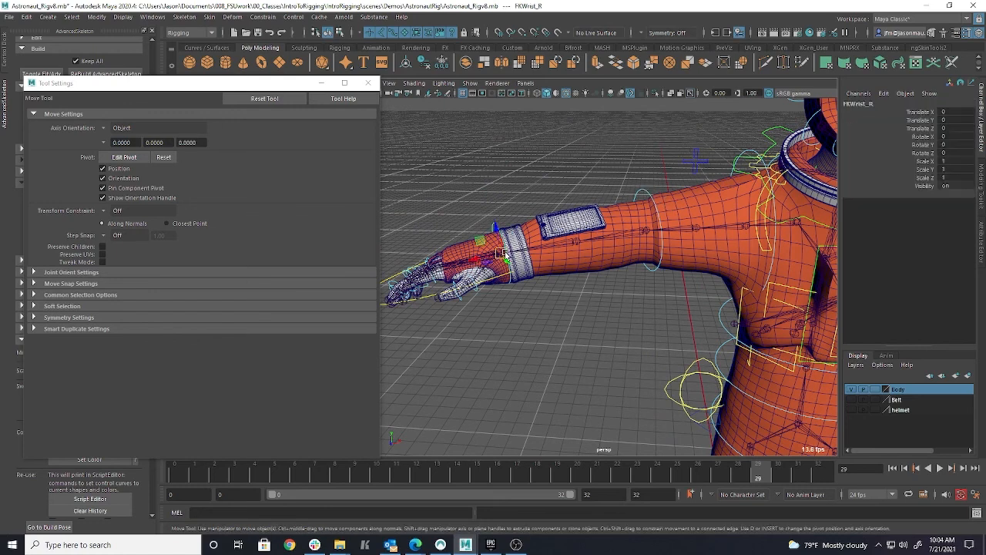
key(e)
drag(490, 220, 651, 292)
alt+middle_drag(655, 291, 619, 230)
alt+right_drag(620, 229, 623, 269)
drag(634, 301, 630, 296)
mouse_move(597, 301)
mouse_down()
mouse_move(617, 314)
mouse_move(645, 305)
mouse_move(604, 289)
mouse_up()
key(ctrl+z)
key(ctrl+z)
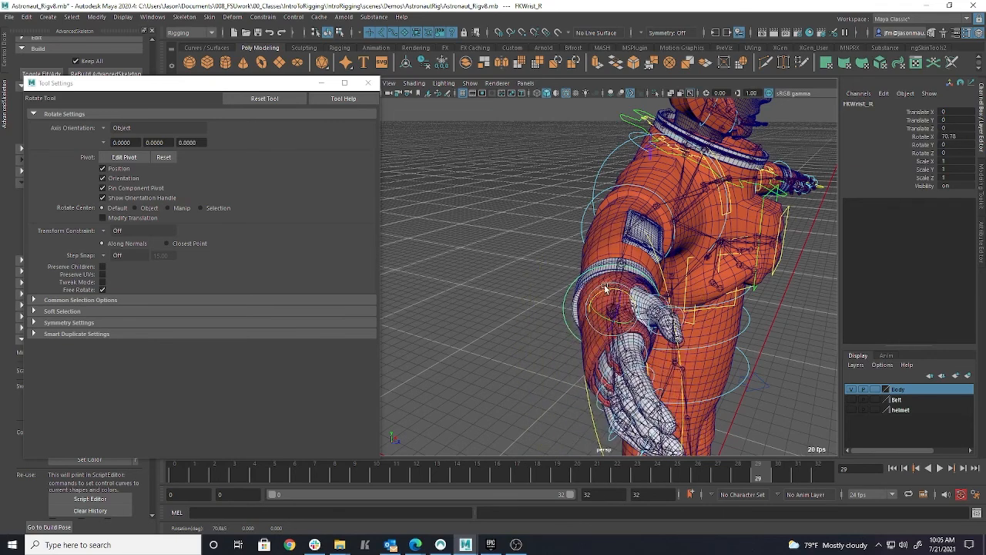
key(ctrl+z)
Paint ElbowPart1_R out of the suit beneath the forearm computer using Replace at value -1
alt+drag(688, 263, 622, 270)
click(623, 271)
right_click(626, 274)
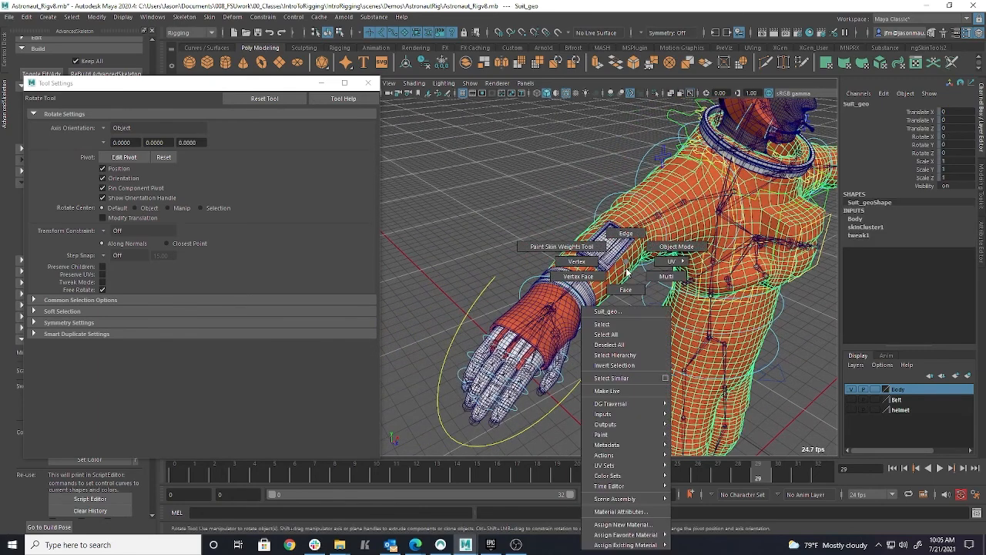
mouse_move(598, 251)
right_down()
mouse_move(693, 250)
mouse_move(670, 251)
right_up()
scroll(265, 232, down, 5)
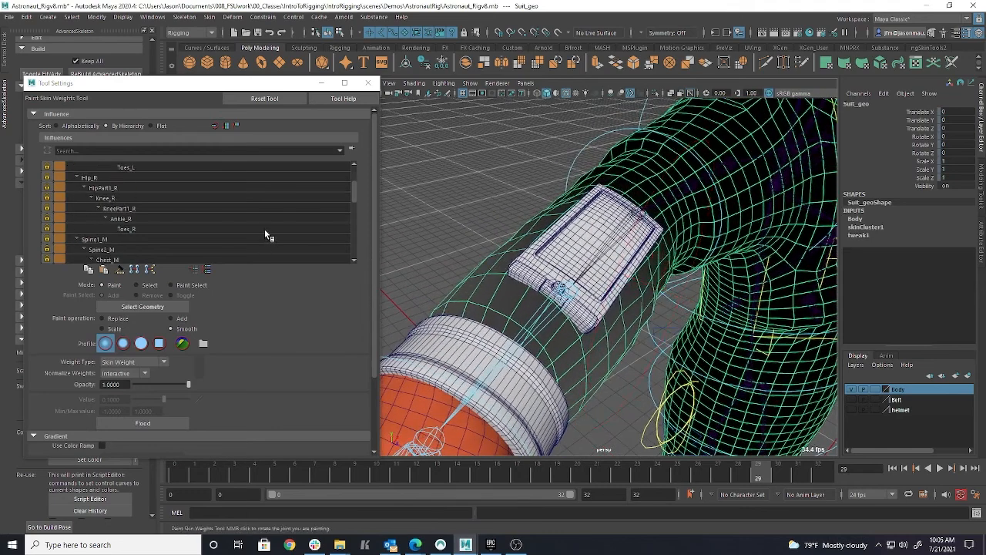
scroll(263, 236, down, 3)
click(264, 247)
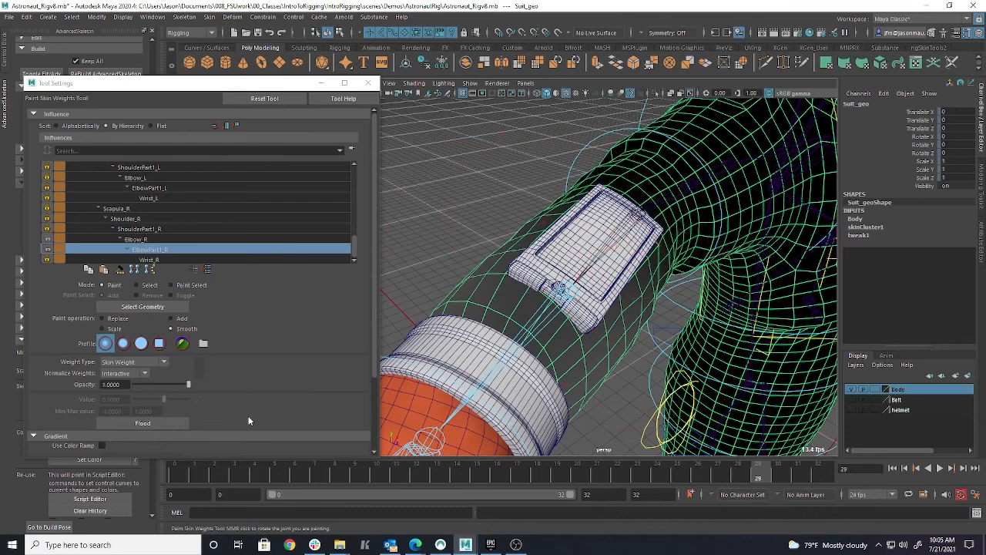
click(119, 318)
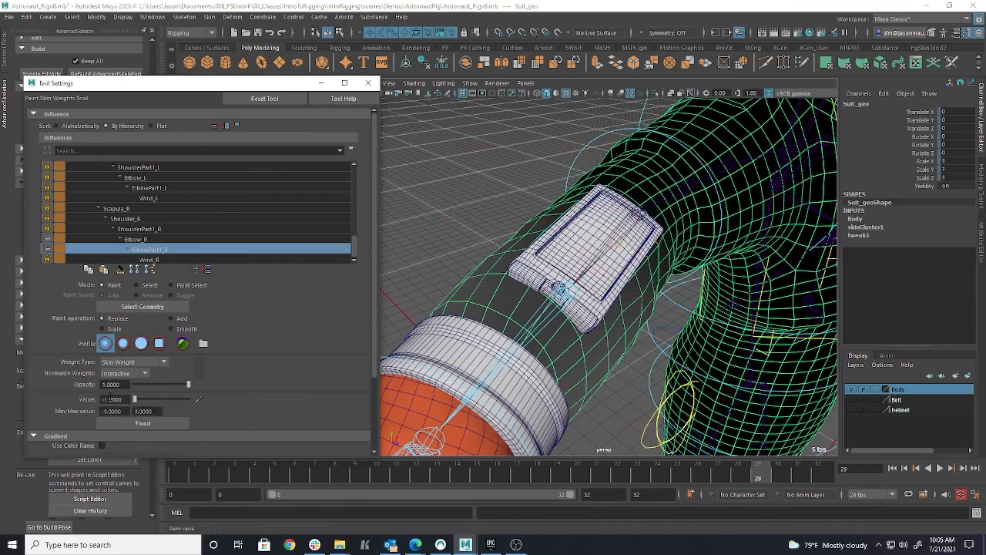
mouse_move(579, 296)
mouse_down()
mouse_move(562, 281)
mouse_move(604, 265)
mouse_move(624, 220)
mouse_up()
alt+right_drag(655, 266, 608, 277)
mouse_move(609, 278)
alt+mouse_down()
mouse_move(720, 336)
mouse_move(577, 286)
alt+mouse_up()
Test the repainted forearm by rotating the control FKWrist_R, and undo back to about -21 degrees in X
key(w)
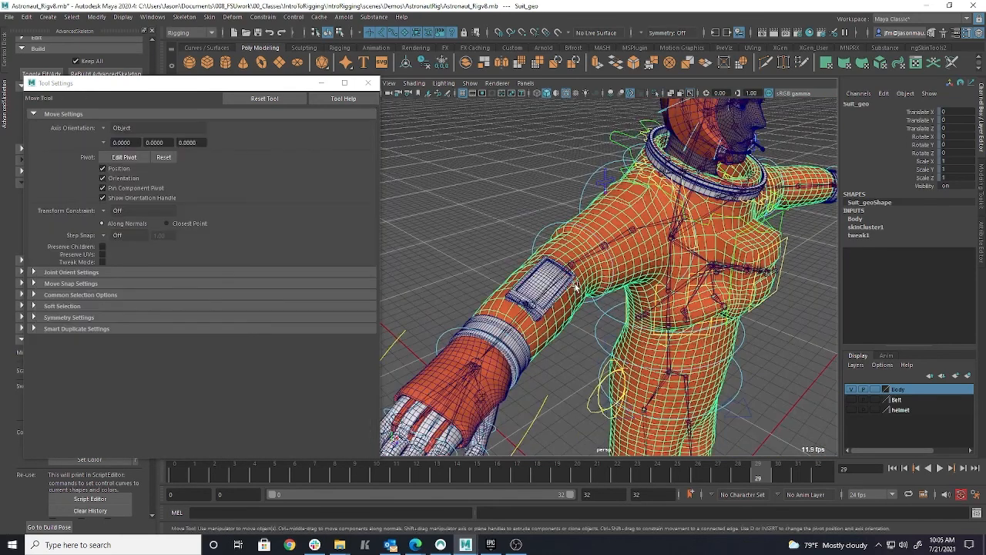
click(445, 331)
key(e)
drag(500, 353, 455, 378)
key(ctrl+z)
Examine the whole astronaut from the front and at an angle to check the skinned suit and arms
alt+drag(716, 350, 646, 333)
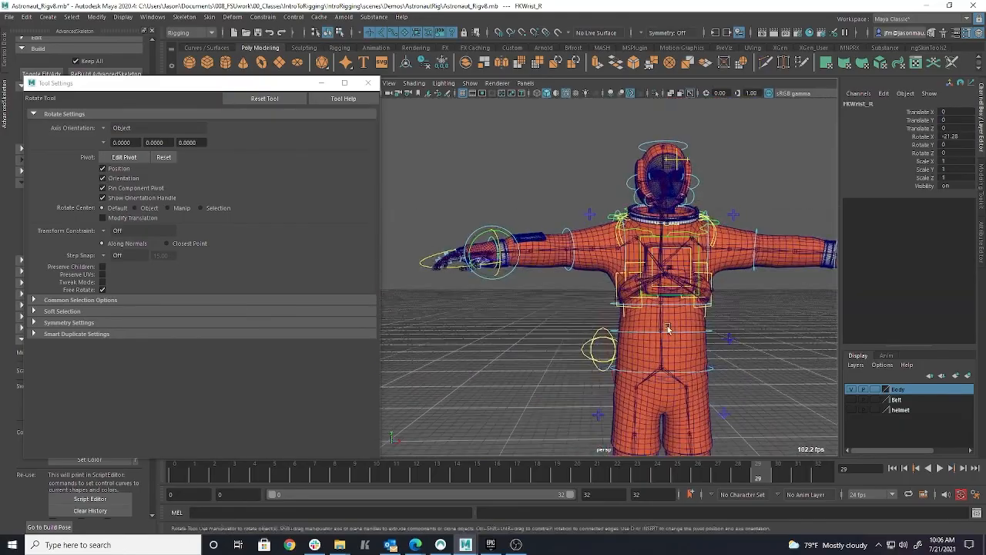
alt+middle_drag(647, 333, 595, 366)
alt+right_drag(637, 351, 675, 349)
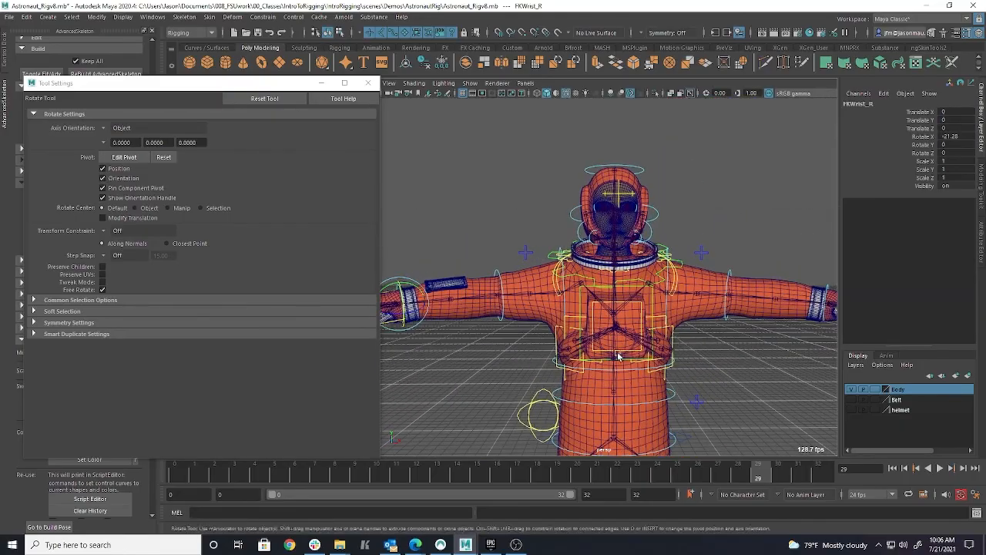
alt+drag(614, 352, 706, 383)
alt+middle_drag(707, 383, 603, 344)
alt+right_drag(603, 343, 647, 326)
alt+middle_drag(647, 326, 688, 335)
alt+right_drag(688, 335, 670, 312)
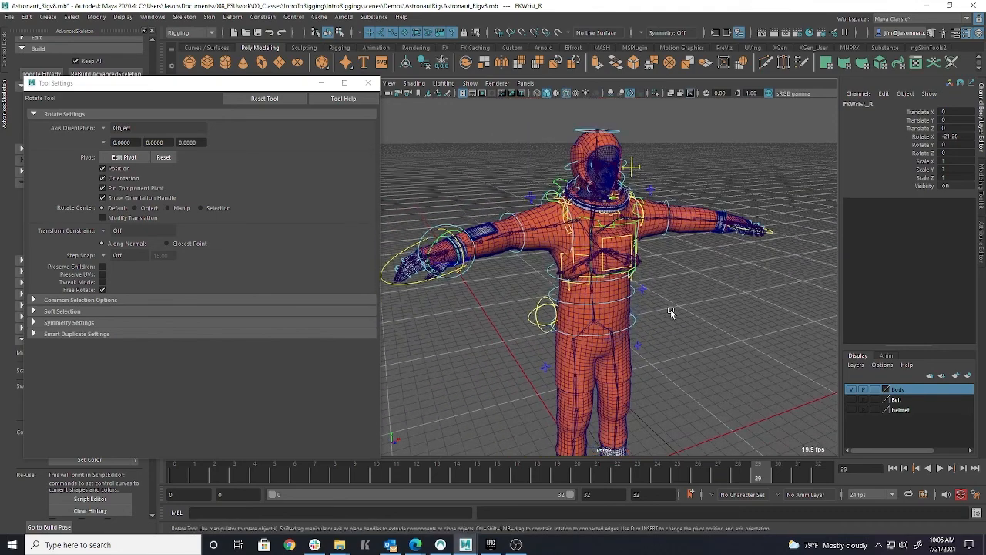
Select the suit Suit_geo and examine the neck ring, face and head covering up close
click(573, 319)
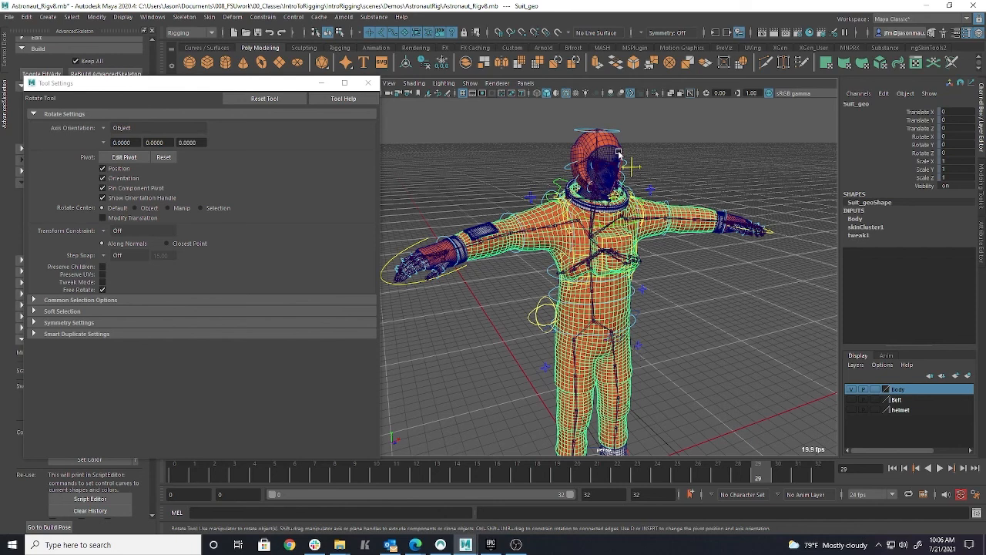
alt+right_drag(542, 277, 718, 280)
alt+middle_drag(717, 233, 742, 381)
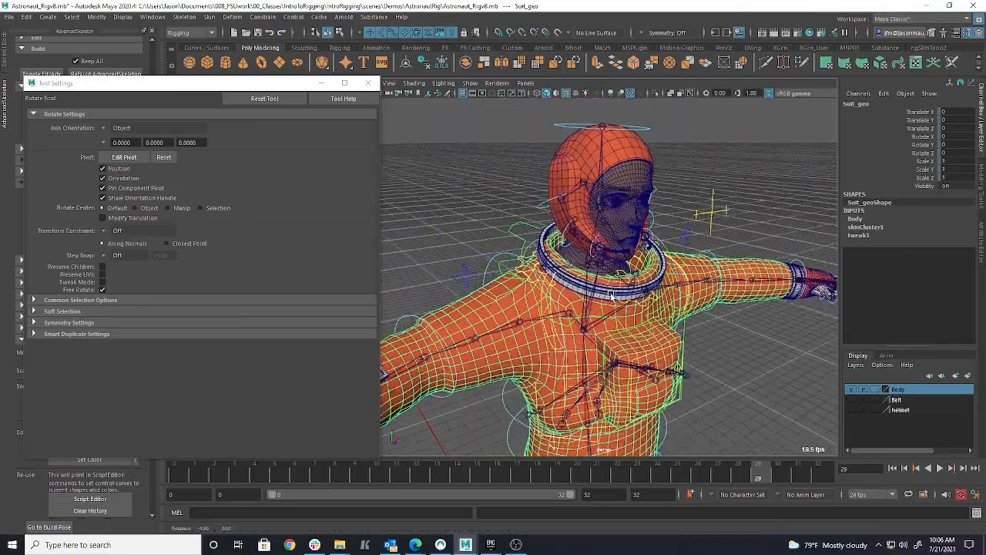
alt+right_drag(628, 301, 722, 303)
mouse_move(722, 302)
alt+mouse_down()
mouse_move(707, 300)
mouse_move(718, 292)
alt+mouse_up()
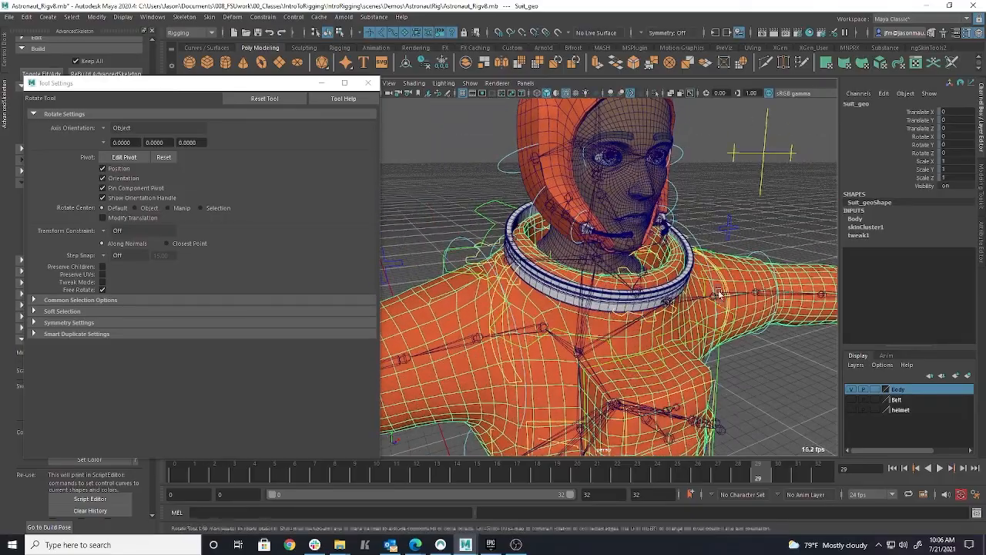
alt+middle_drag(691, 225, 688, 257)
alt+drag(688, 257, 664, 295)
alt+right_drag(664, 295, 681, 309)
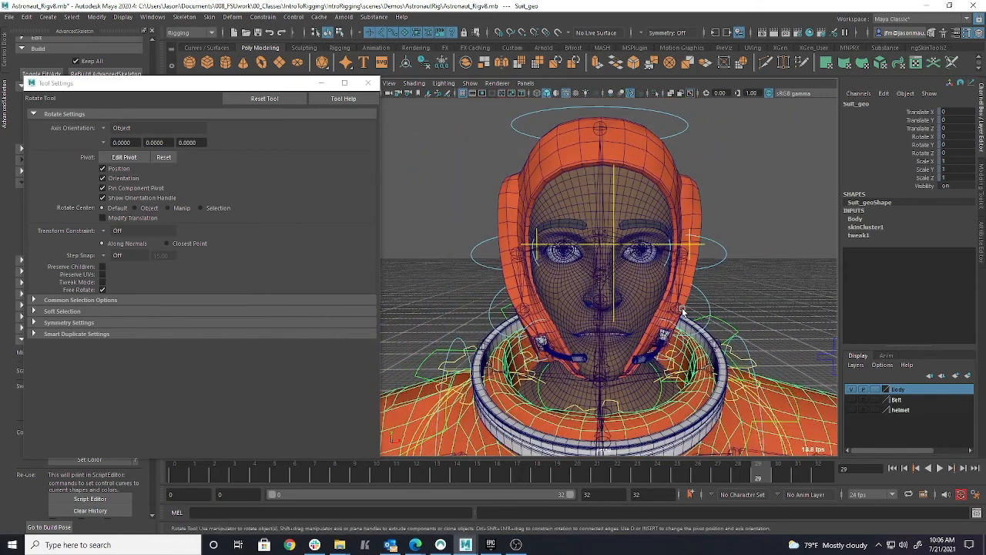